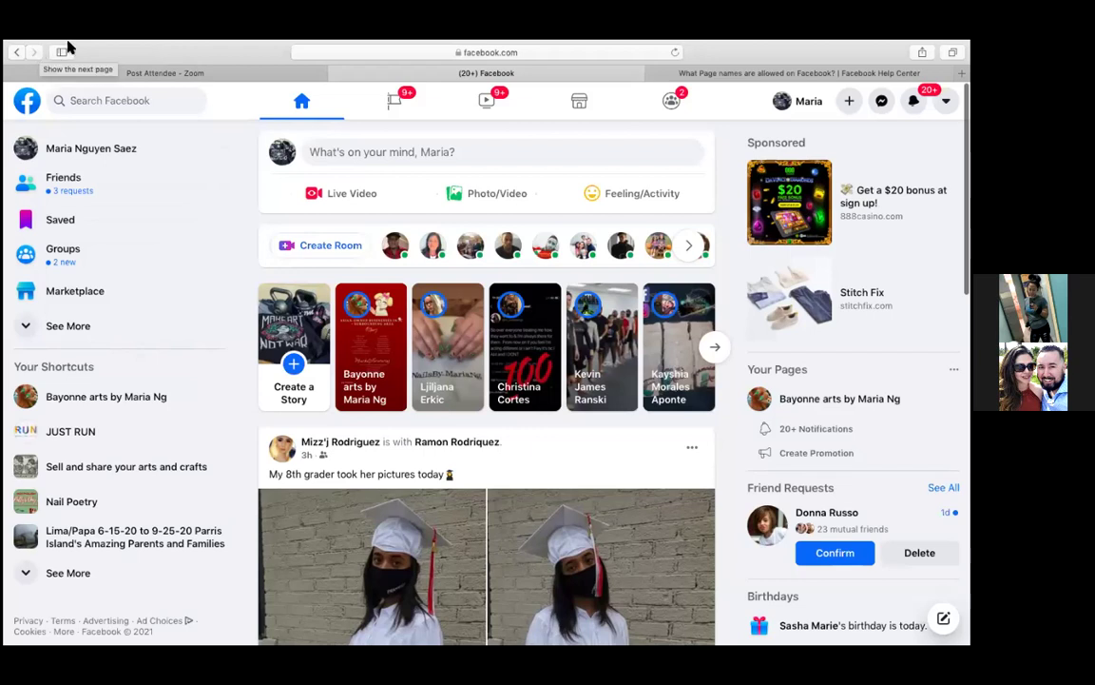
Expand the collapsed navigation and shortcut lists on the Facebook home page and open Ads Manager
mouse_move(67, 42)
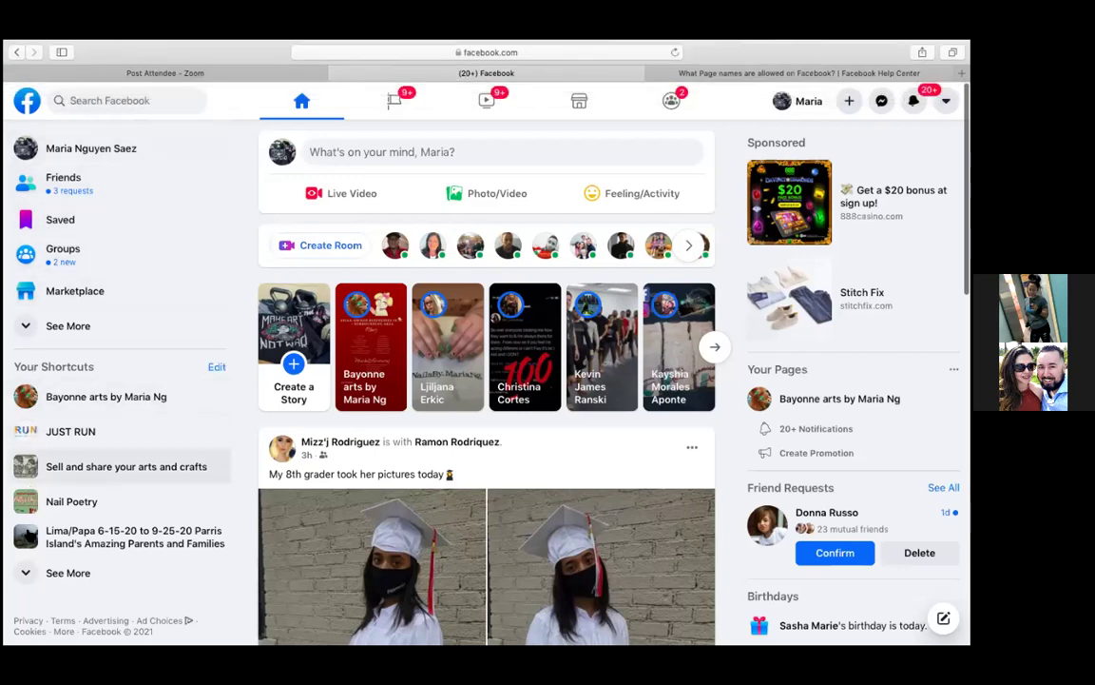
click(24, 576)
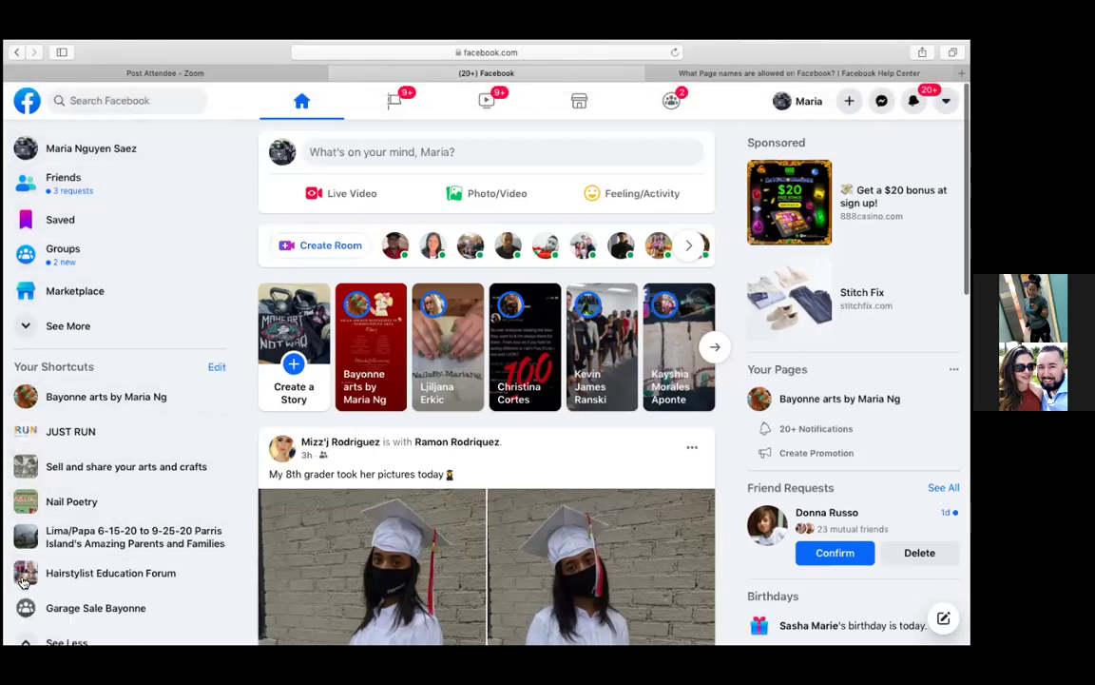
click(35, 325)
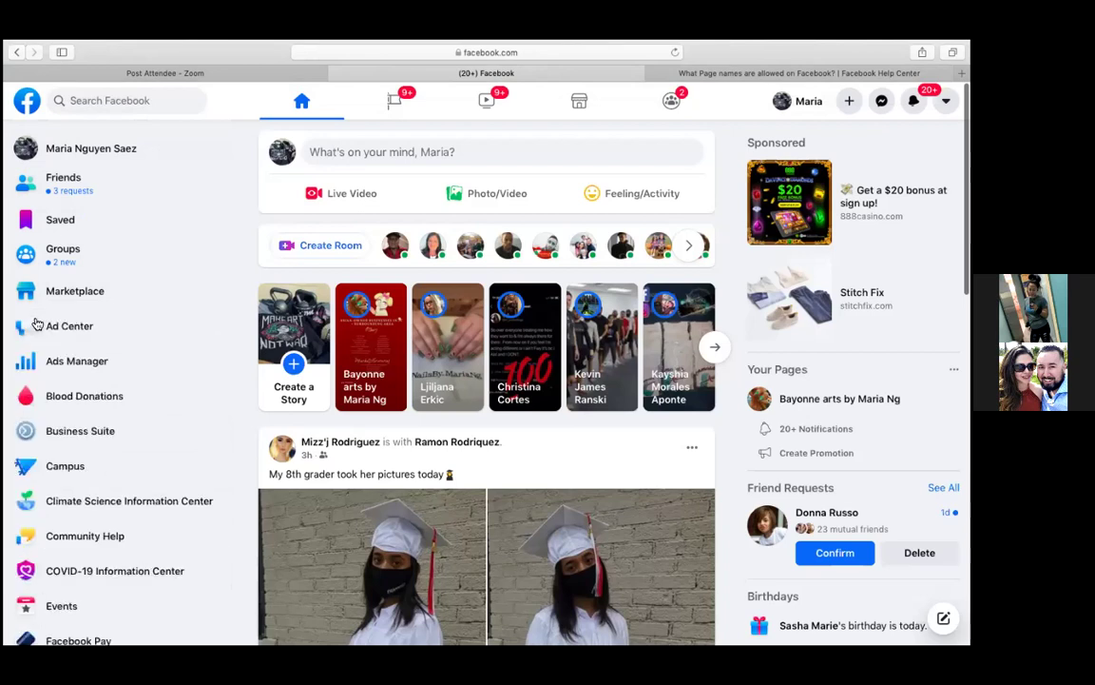
click(56, 370)
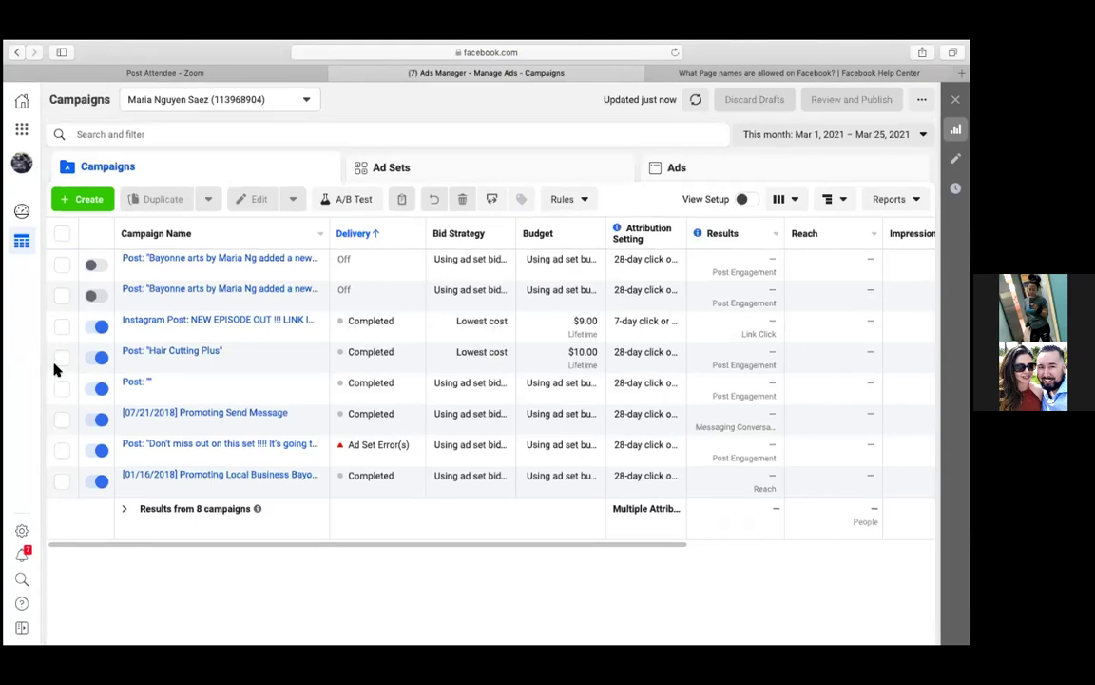
Go from Ads Manager to Business Settings and show the list of available business accounts
click(21, 129)
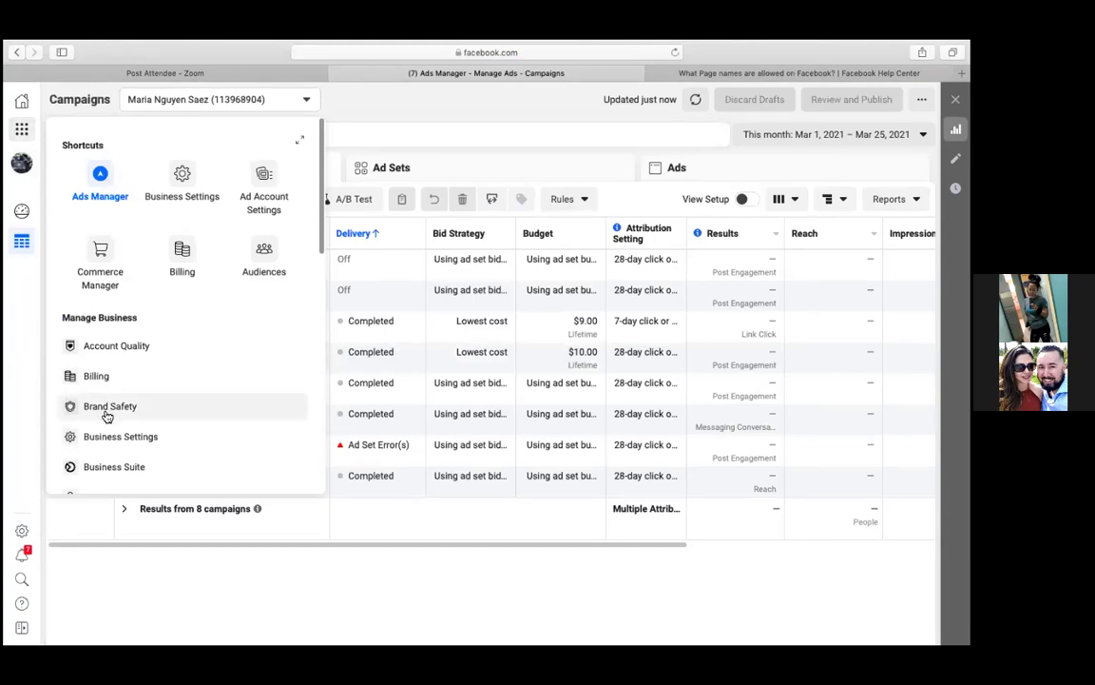
click(111, 445)
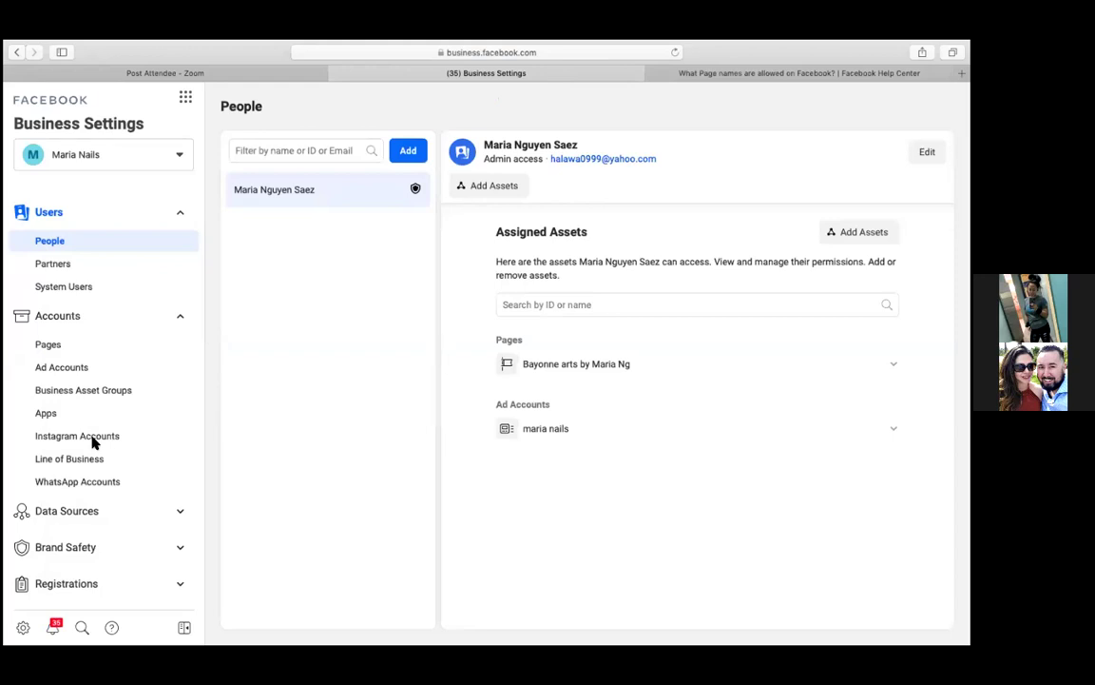
click(114, 161)
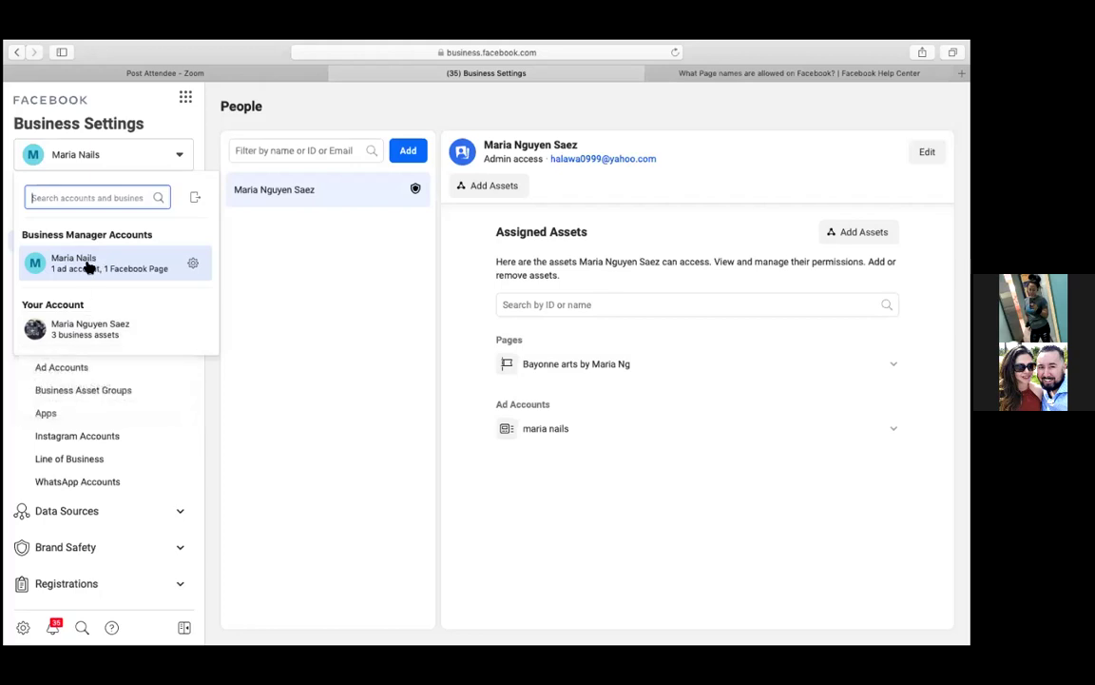
mouse_move(89, 268)
mouse_move(127, 47)
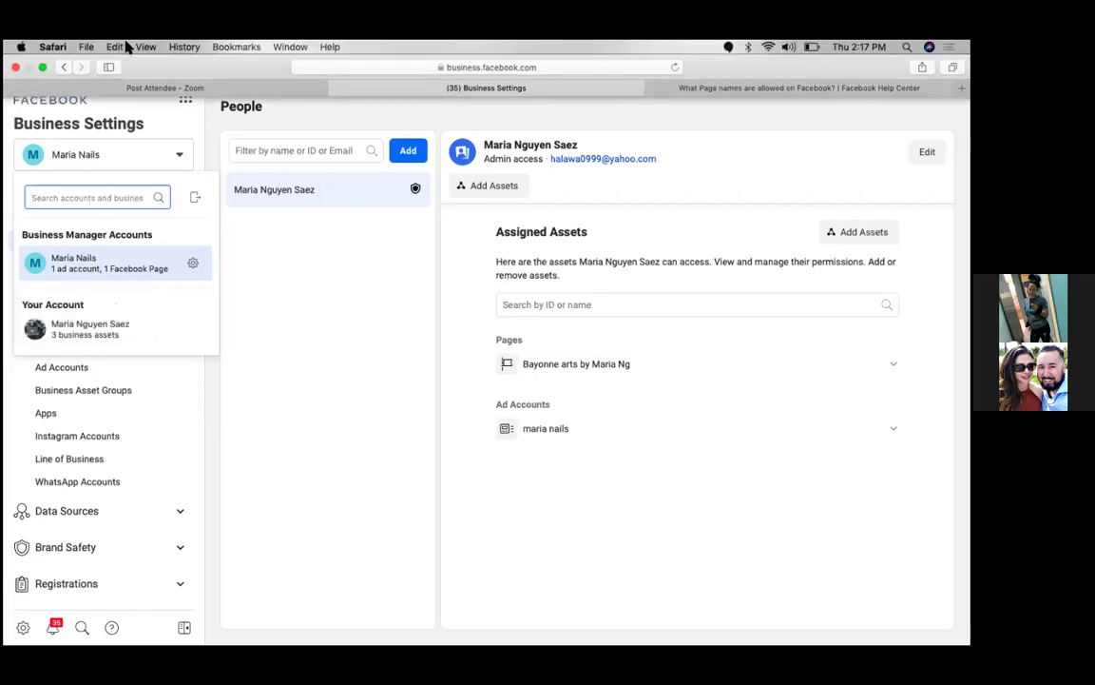
click(231, 47)
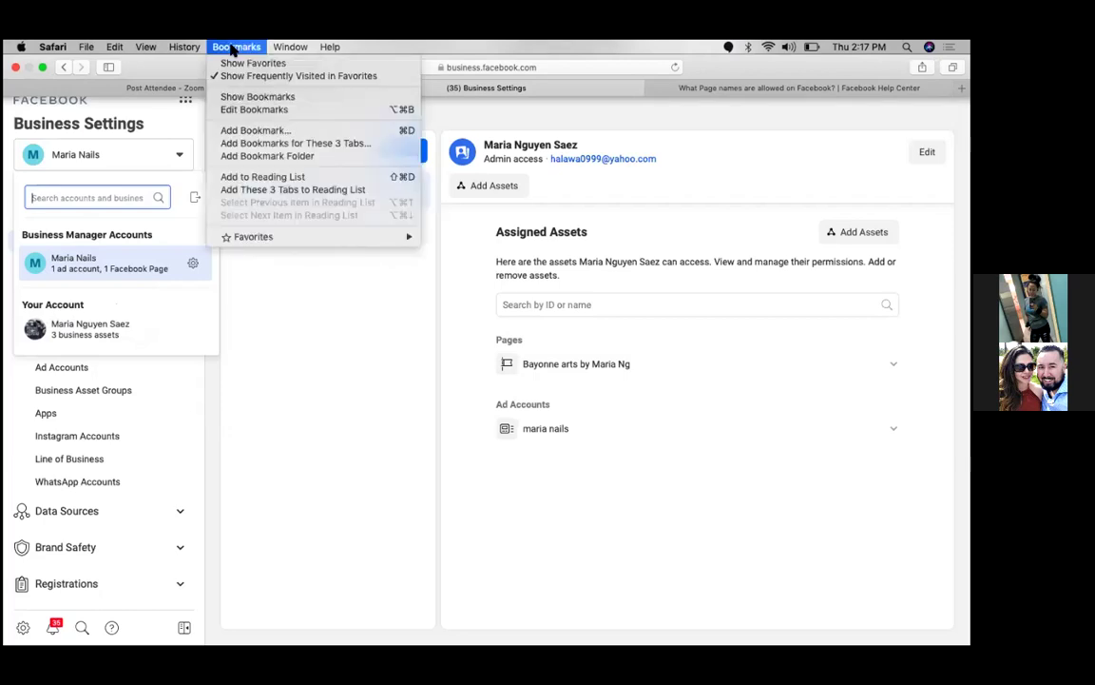
click(255, 132)
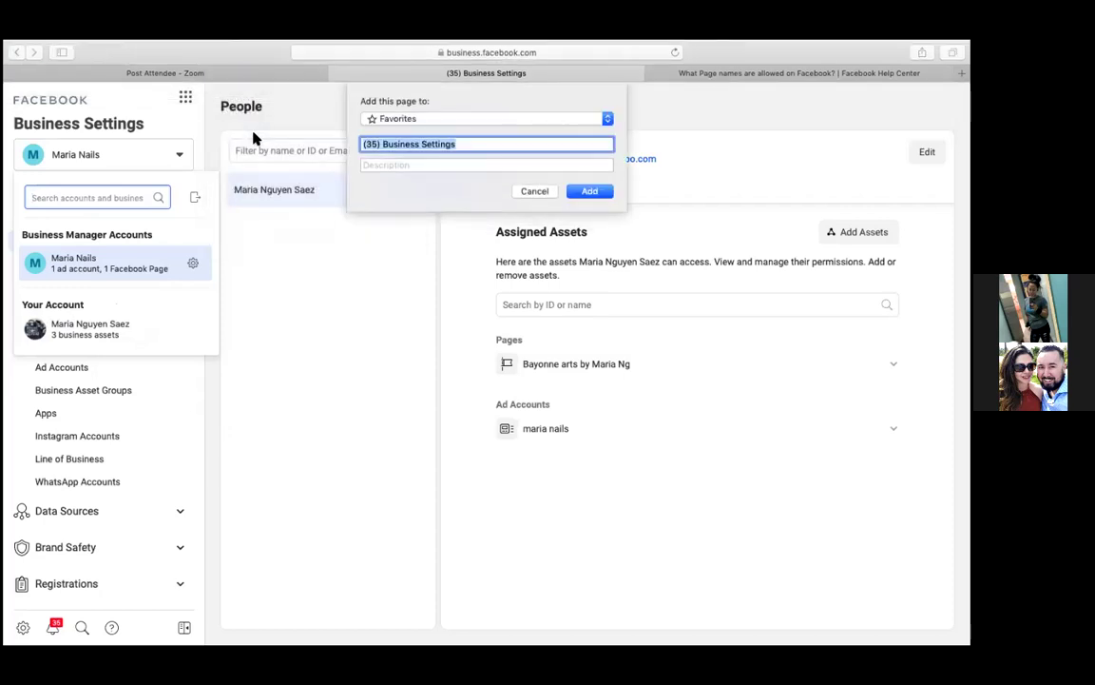
click(534, 191)
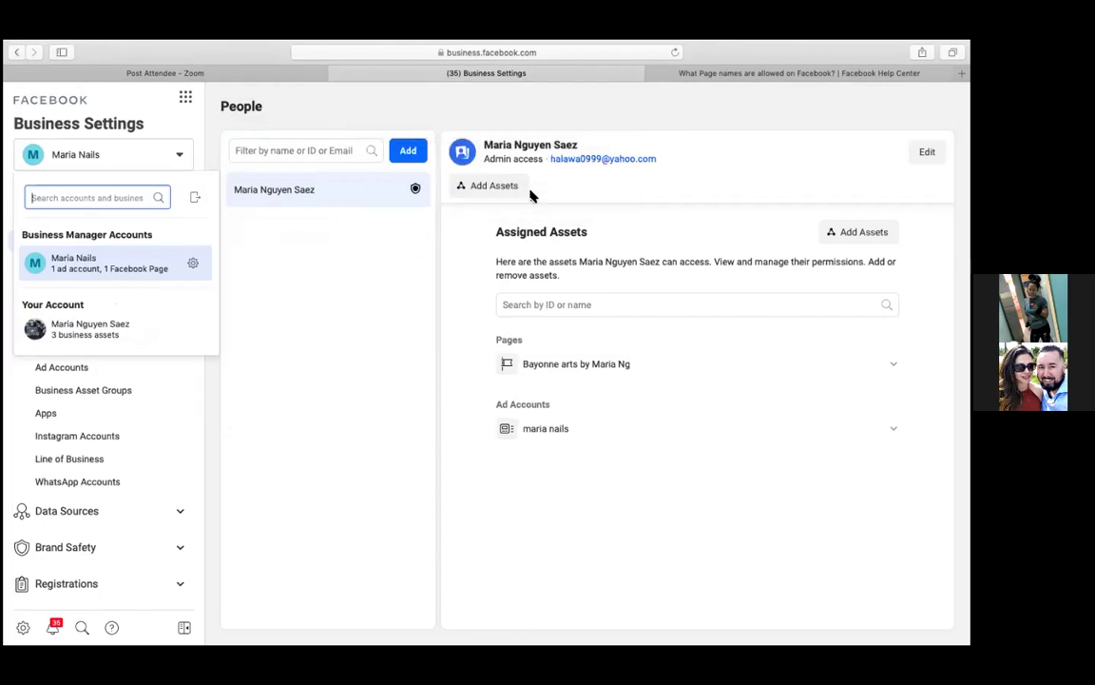
Create a new bookmark folder in the browser and name it "facebook business manager"
click(234, 47)
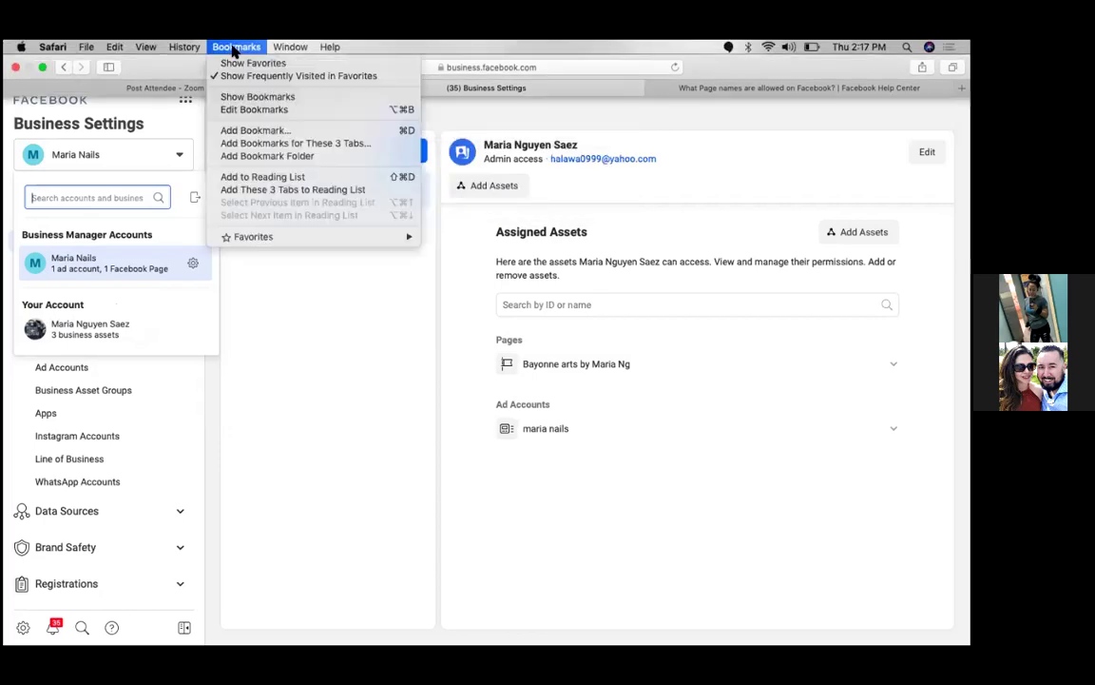
click(272, 160)
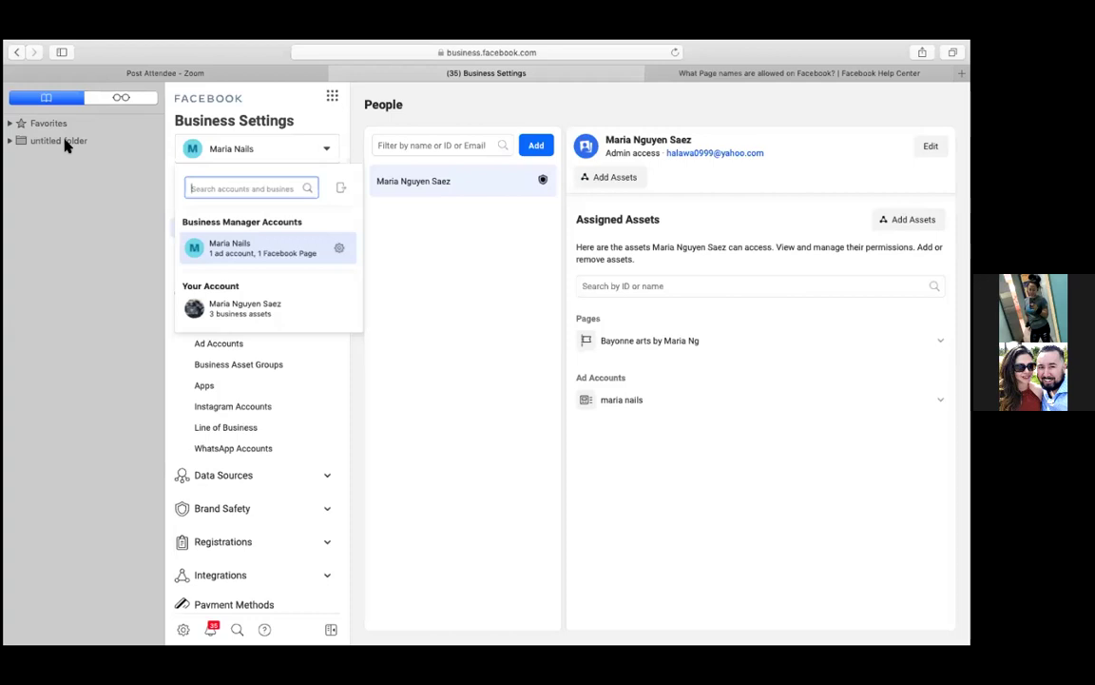
right_click(66, 143)
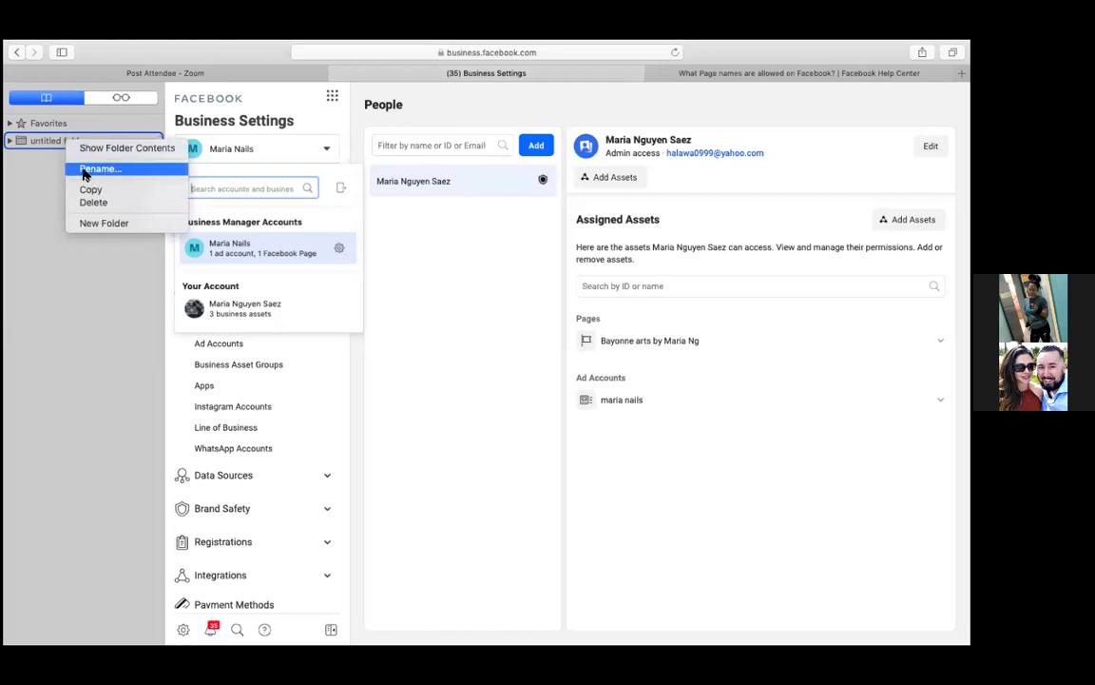
click(83, 170)
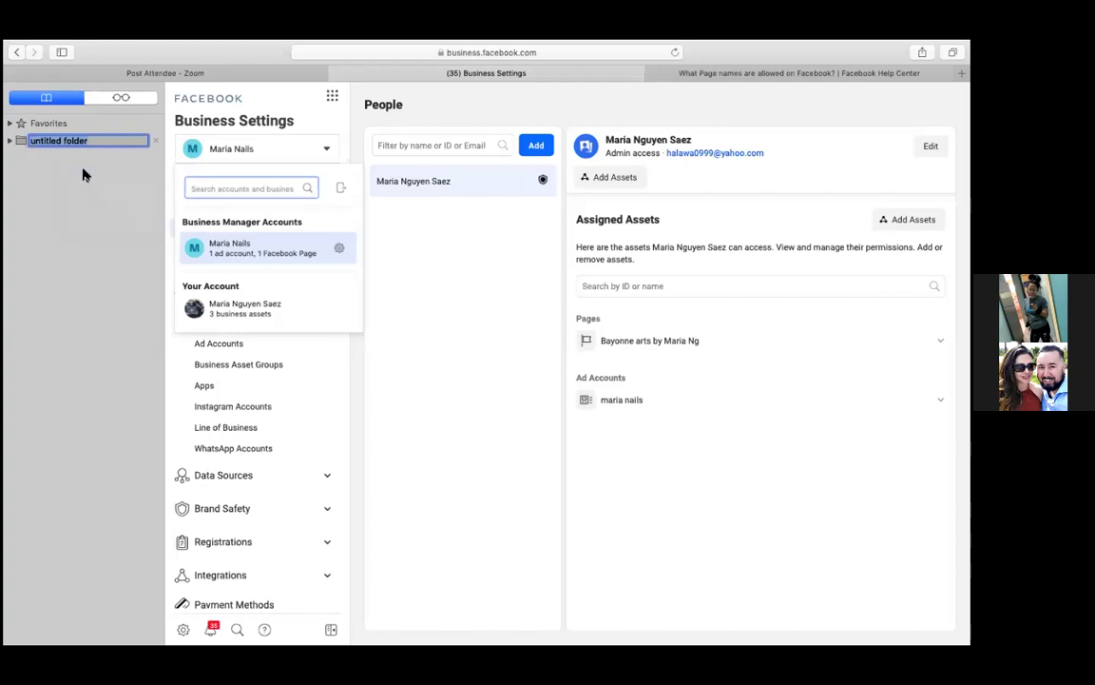
text(business manager)
click(31, 141)
text(facebook)
click(40, 181)
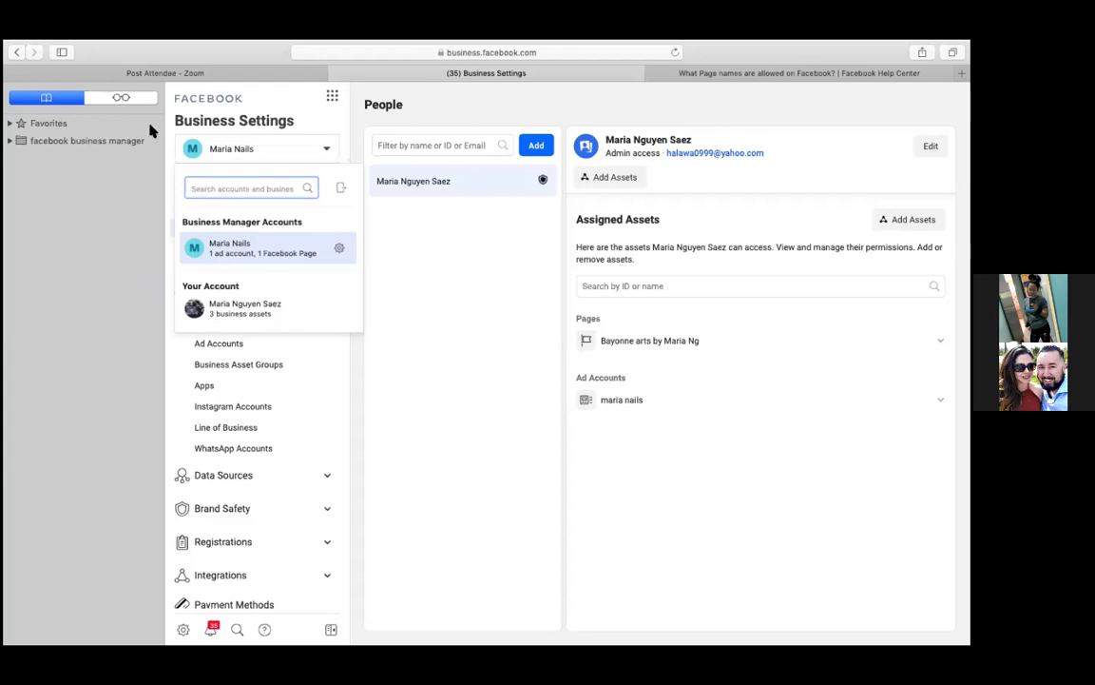
Close the business account list on the Business Settings page
click(444, 291)
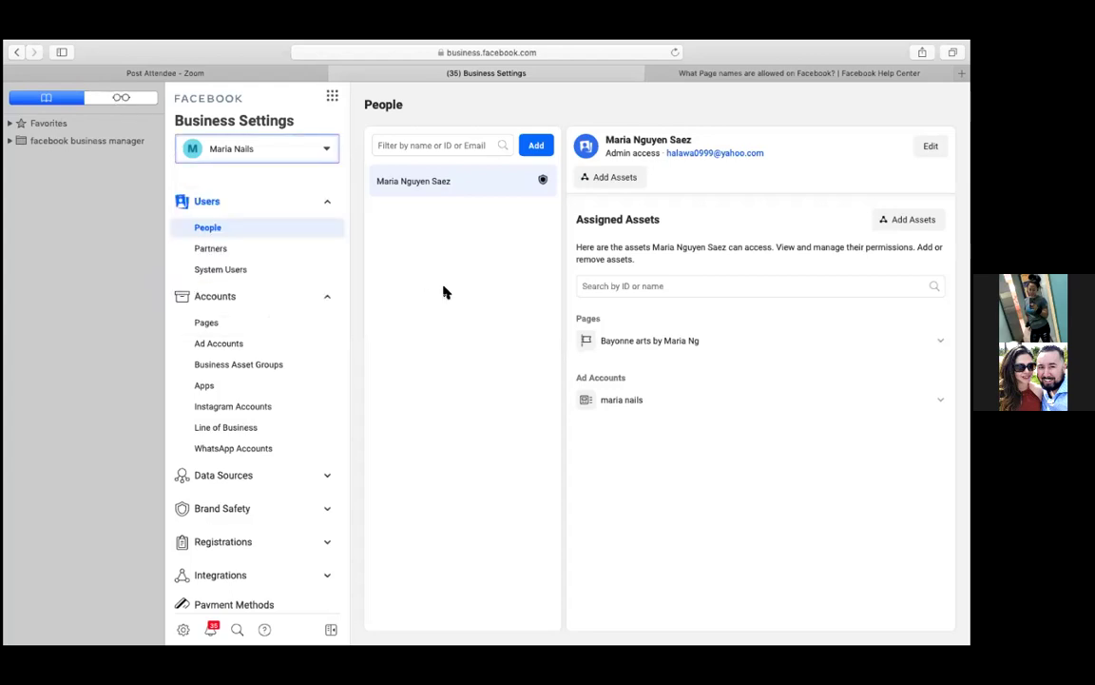
right_click(444, 292)
click(434, 260)
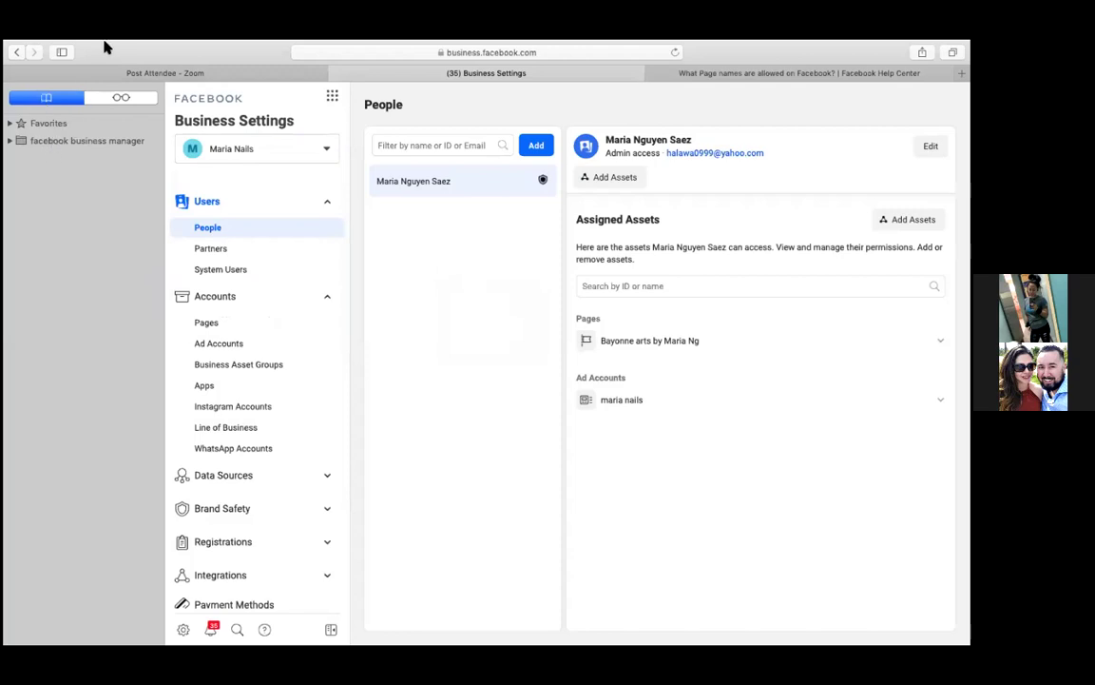
Bookmark the Business Settings page in the "facebook business manager" folder with the title "business settings"
mouse_move(99, 43)
click(234, 47)
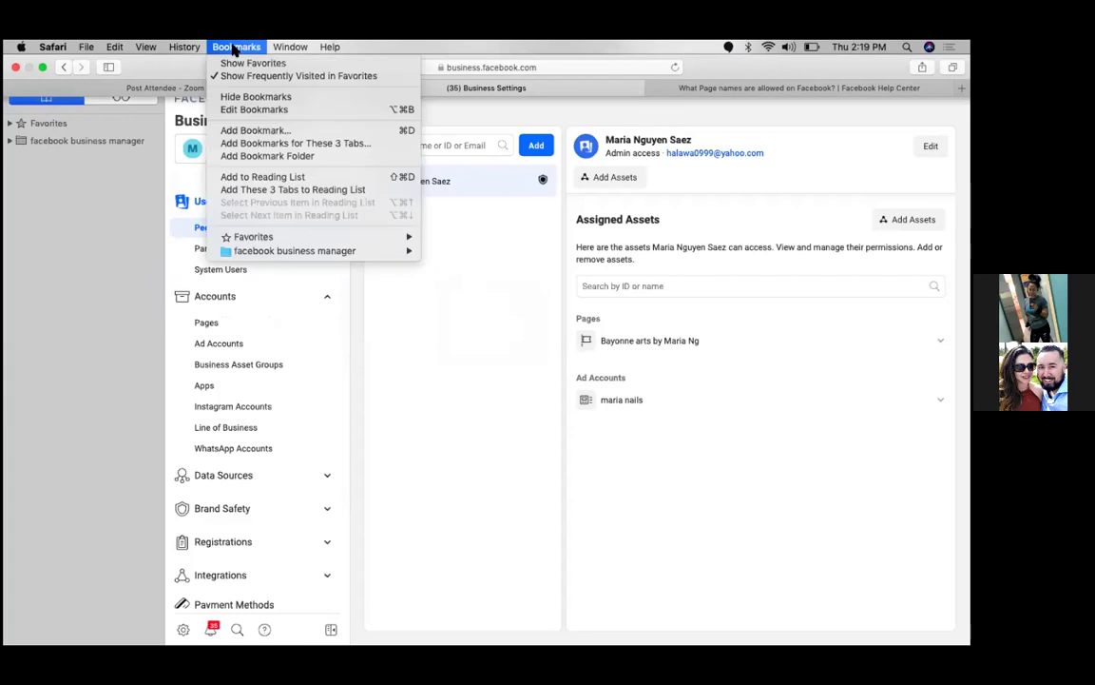
click(270, 135)
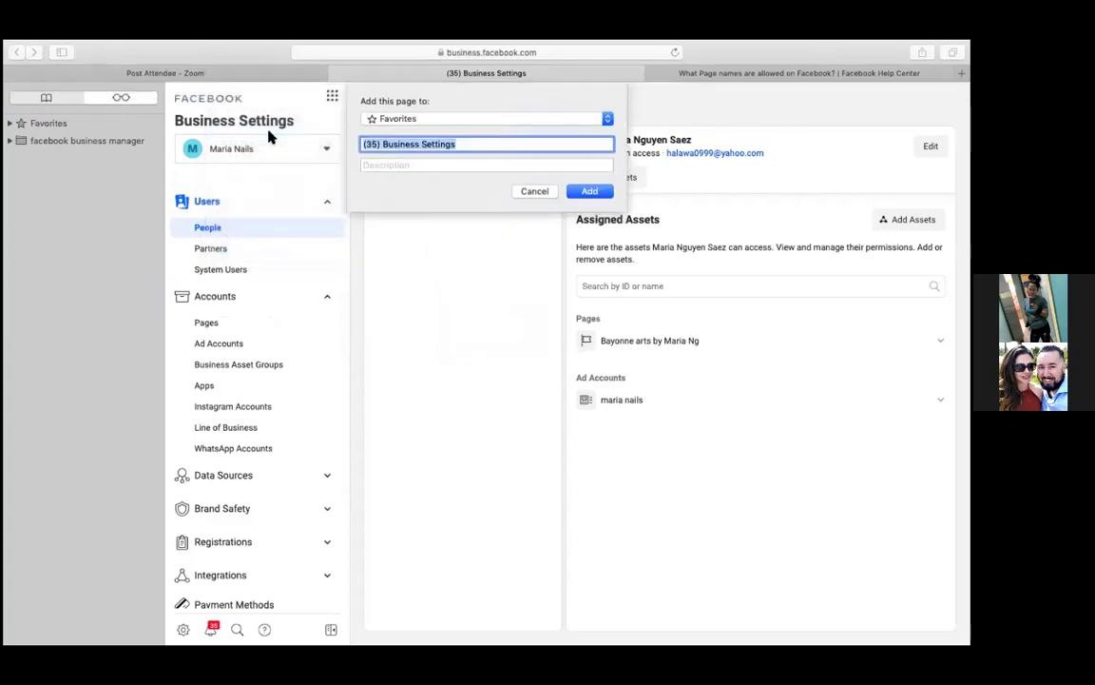
click(397, 119)
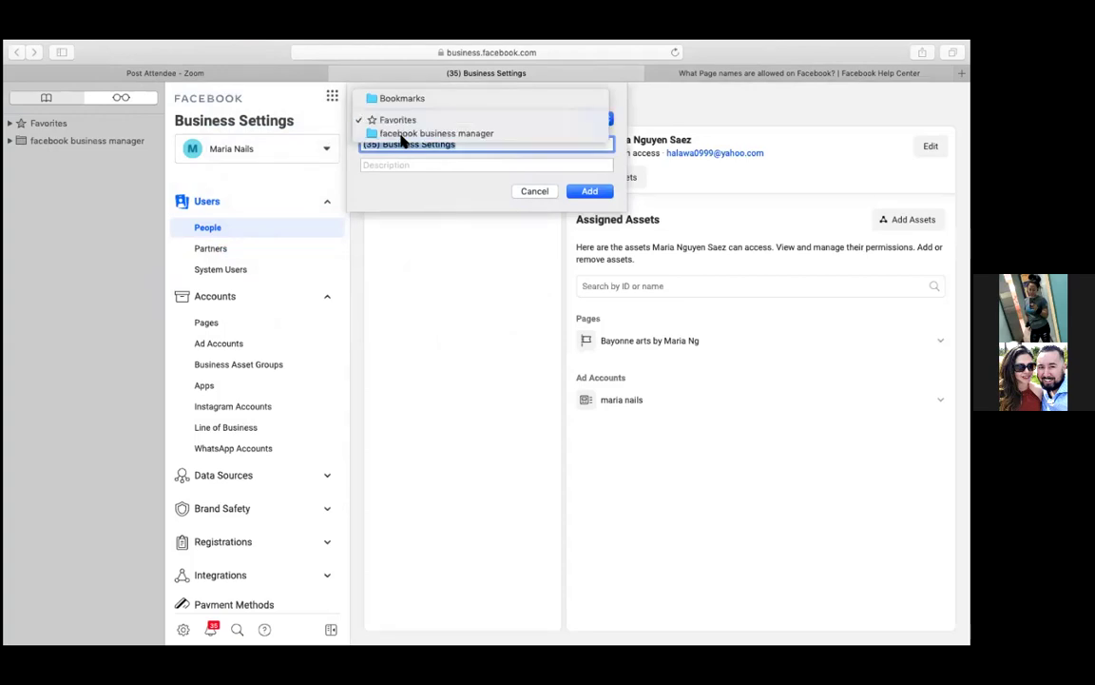
click(403, 134)
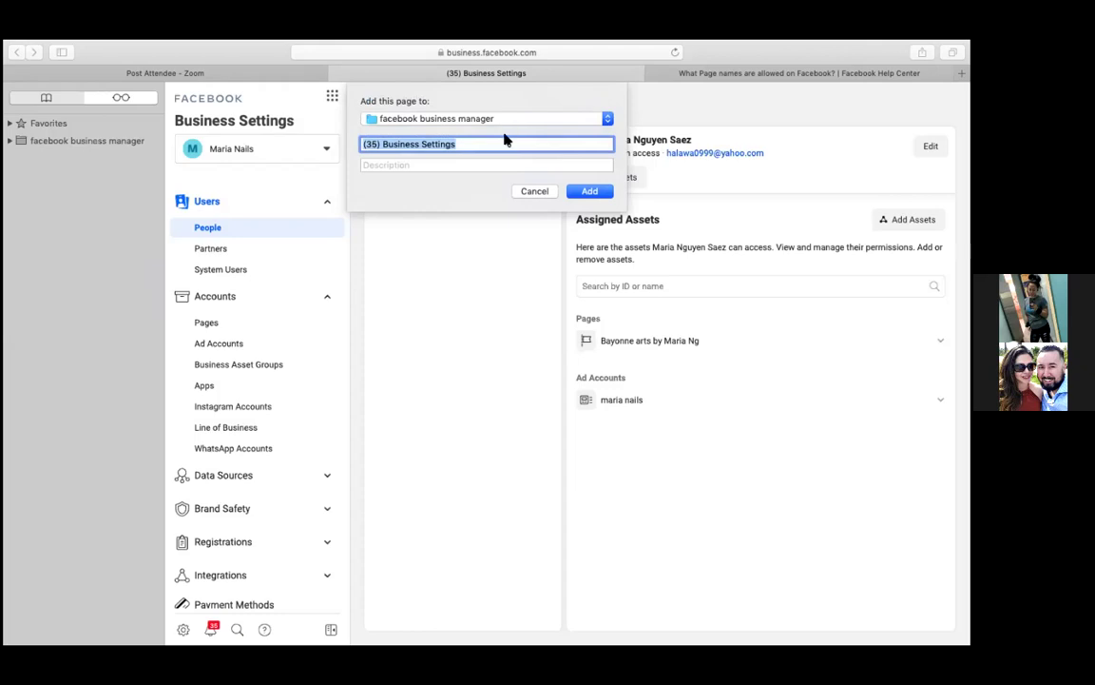
key(BackSpace)
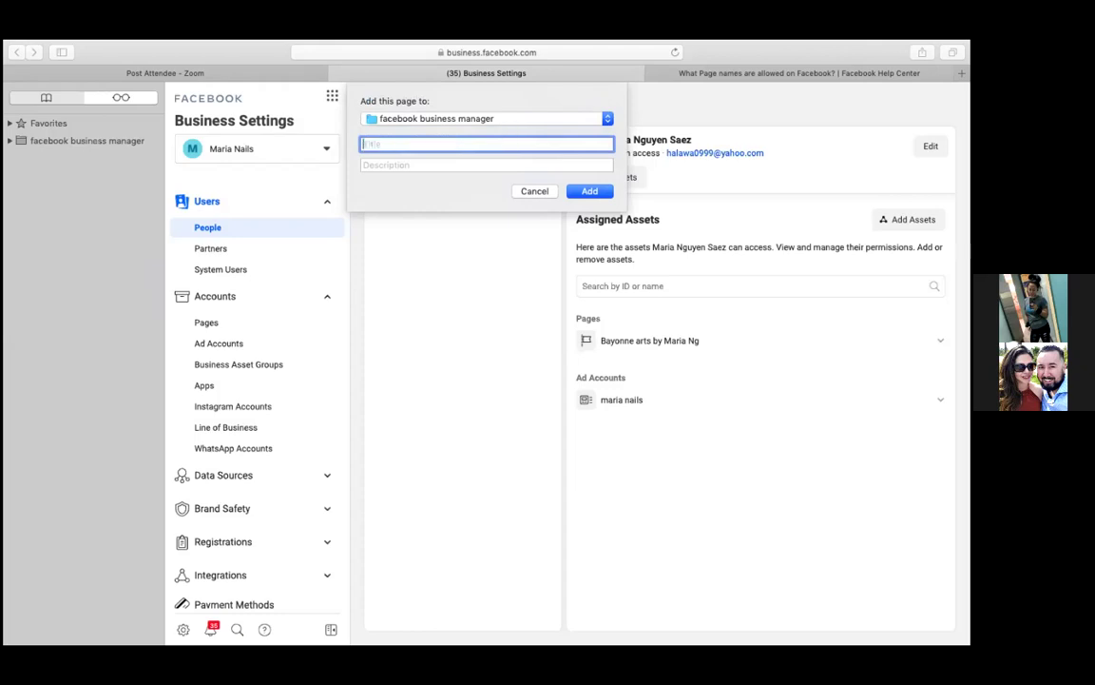
text(busi)
key(BackSpace)
text(iness setting)
text(s)
click(589, 192)
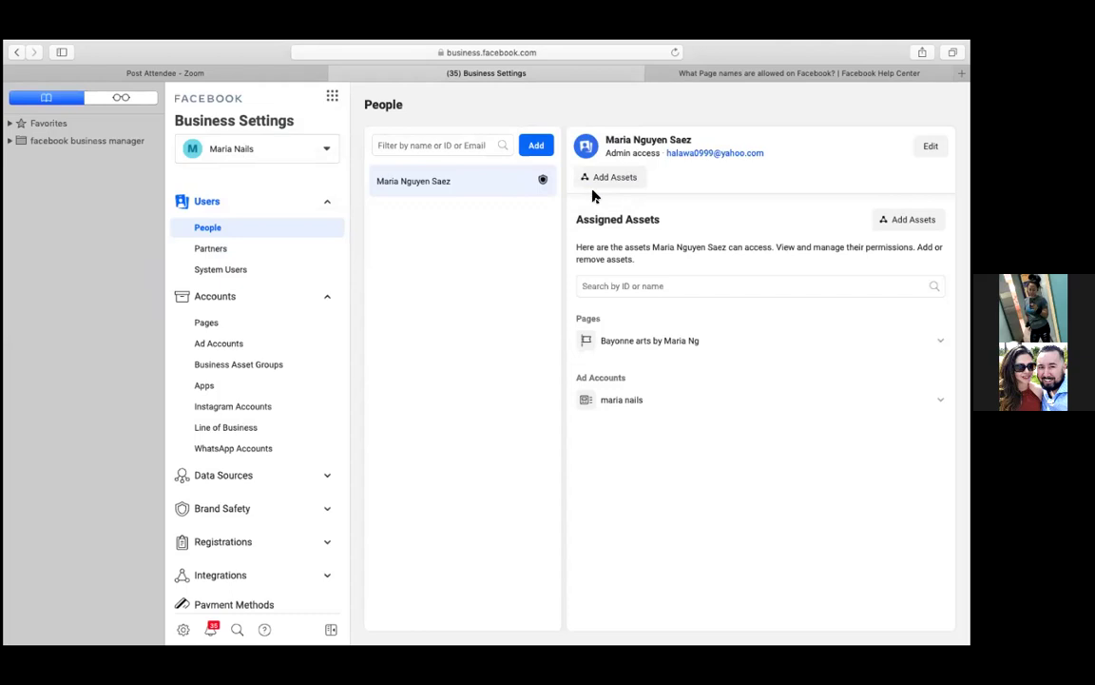
Look through the Business Settings sections and view the business's Pages under Accounts
scroll(273, 399, down, 3)
scroll(273, 399, down, 1)
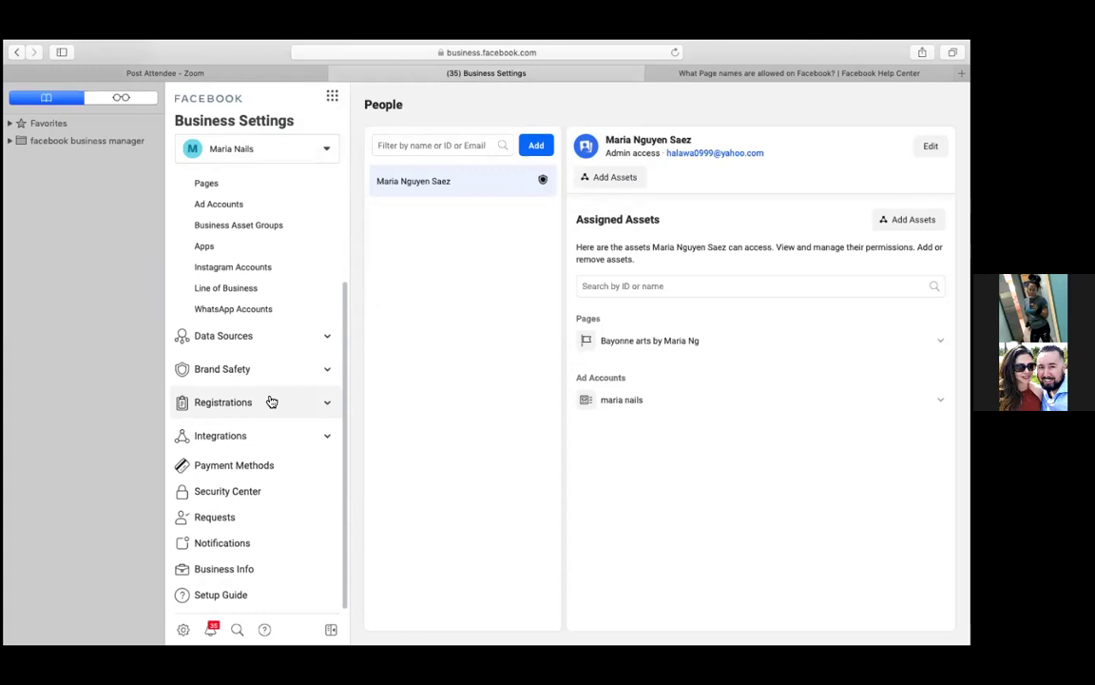
scroll(271, 401, up, 1)
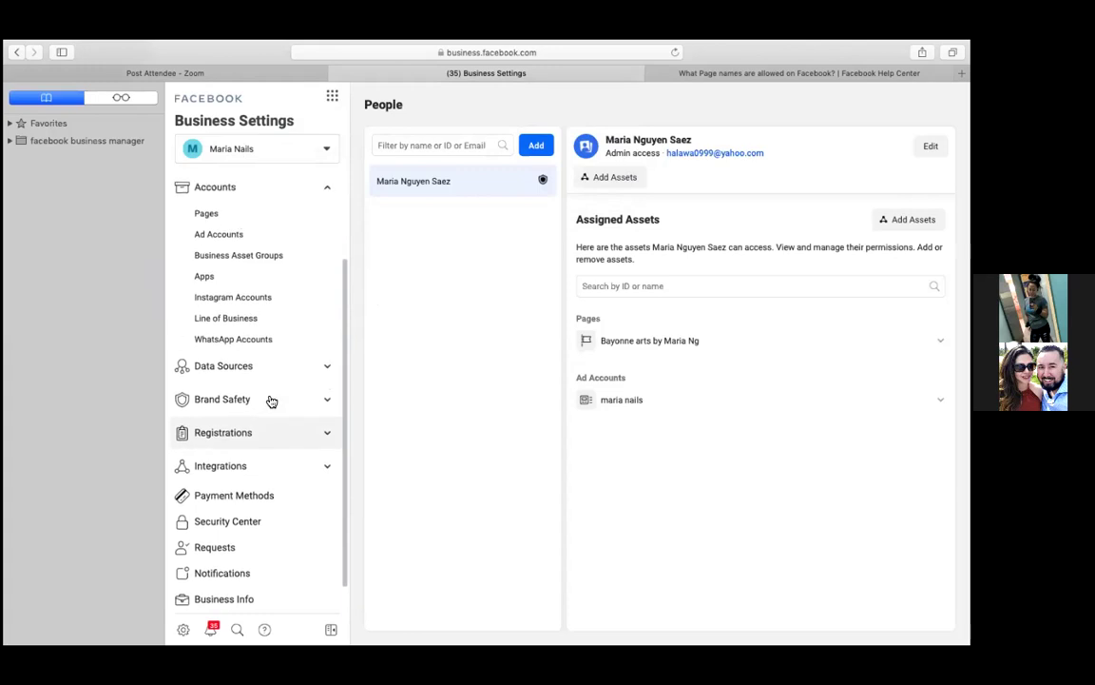
click(206, 217)
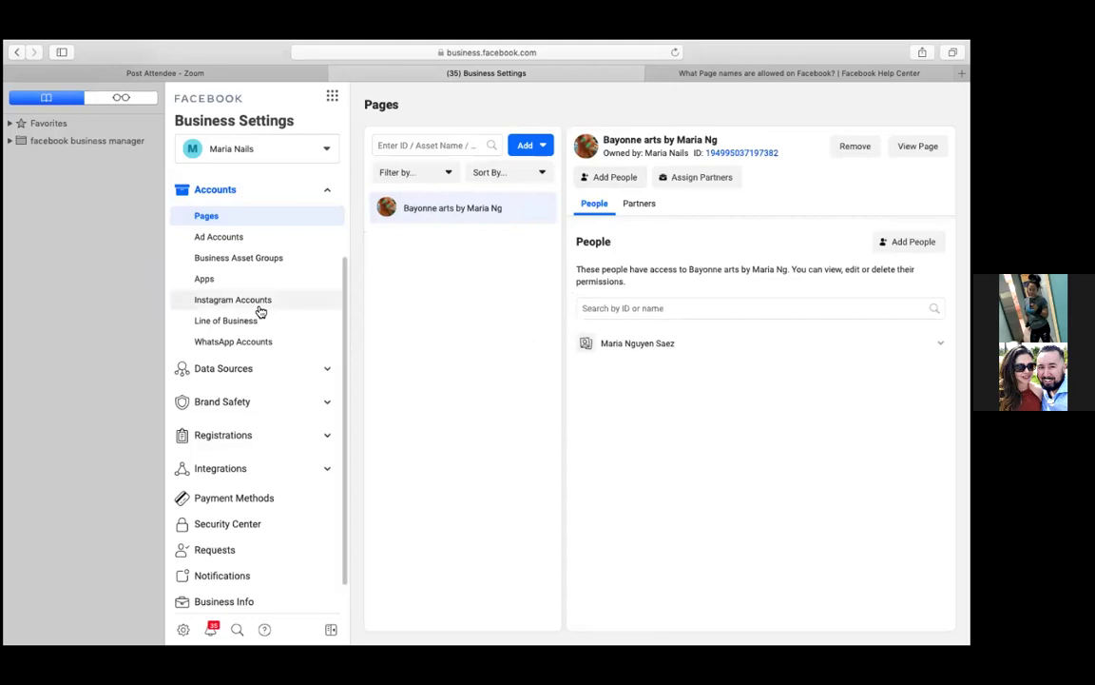
Open the Ad Accounts section and bookmark it in the "facebook business manager" folder as "ad account"
click(222, 239)
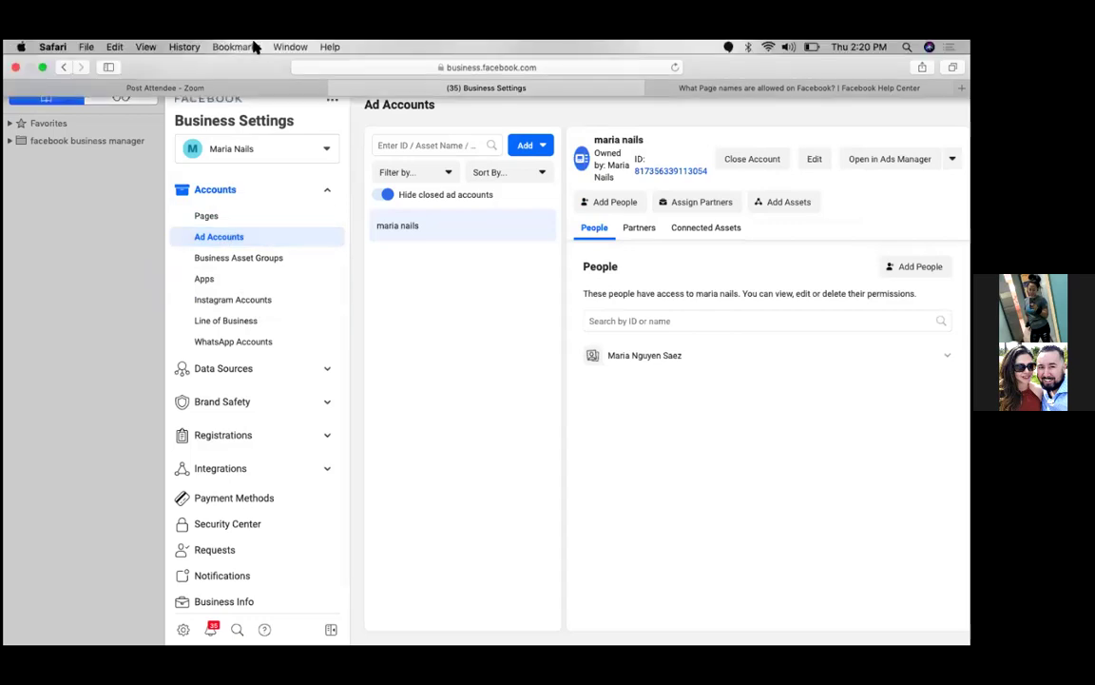
click(244, 47)
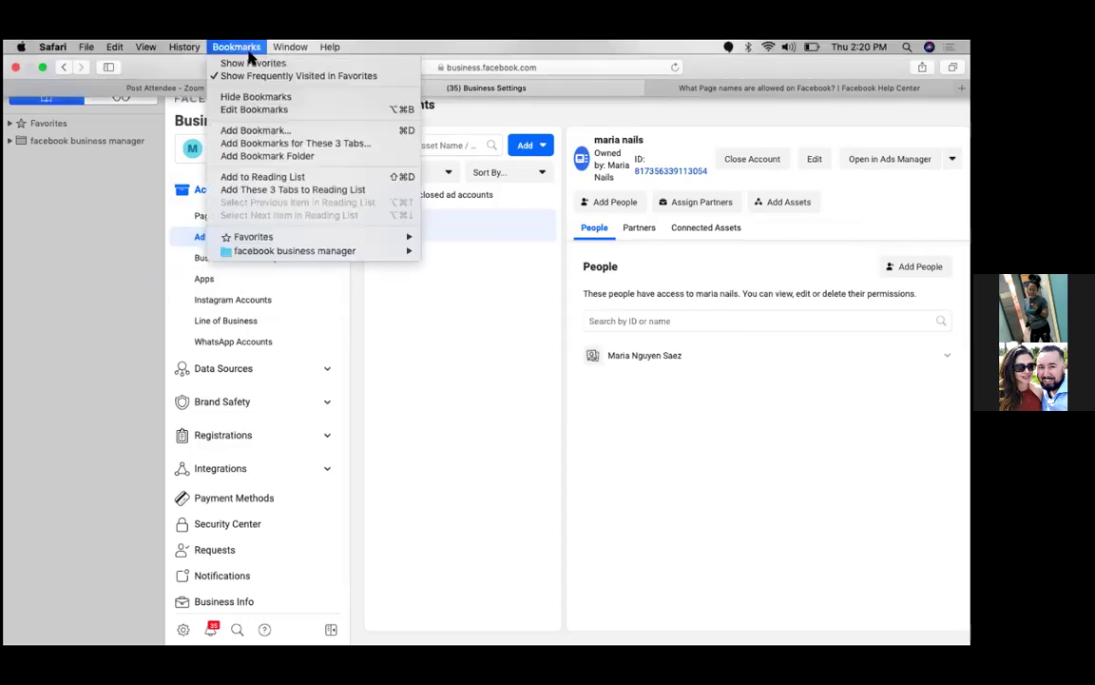
click(257, 131)
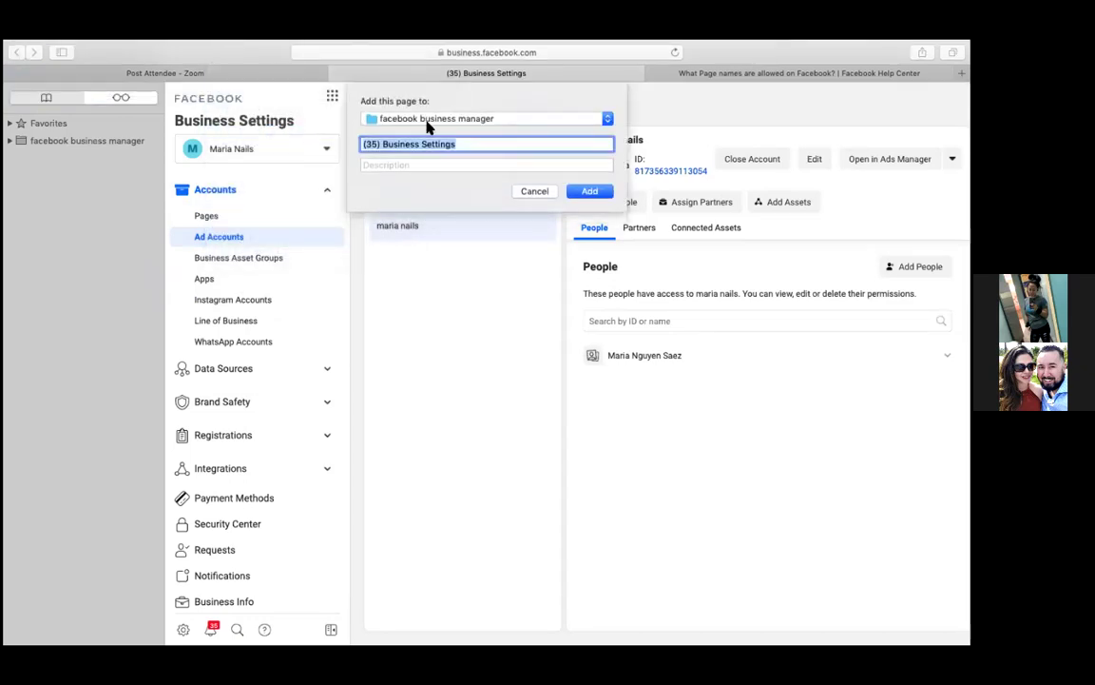
key(BackSpace)
text(add account)
click(378, 144)
key(BackSpace)
click(588, 189)
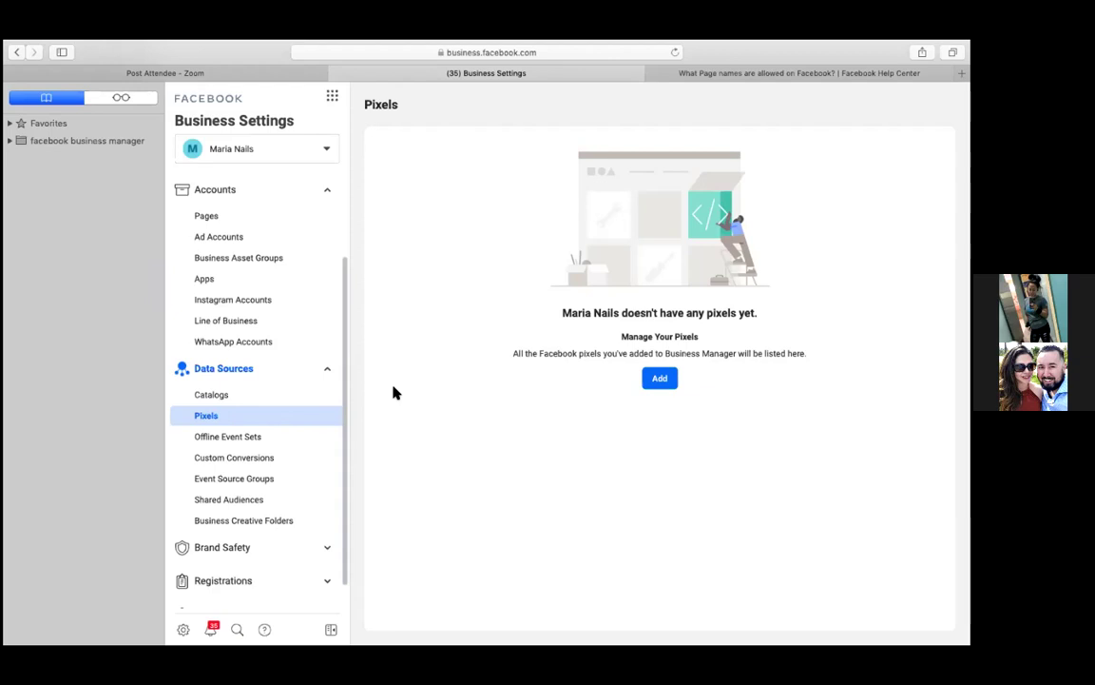
Create a pixel with the suggested name and choose to set it up now by manually adding its code to the website
click(659, 382)
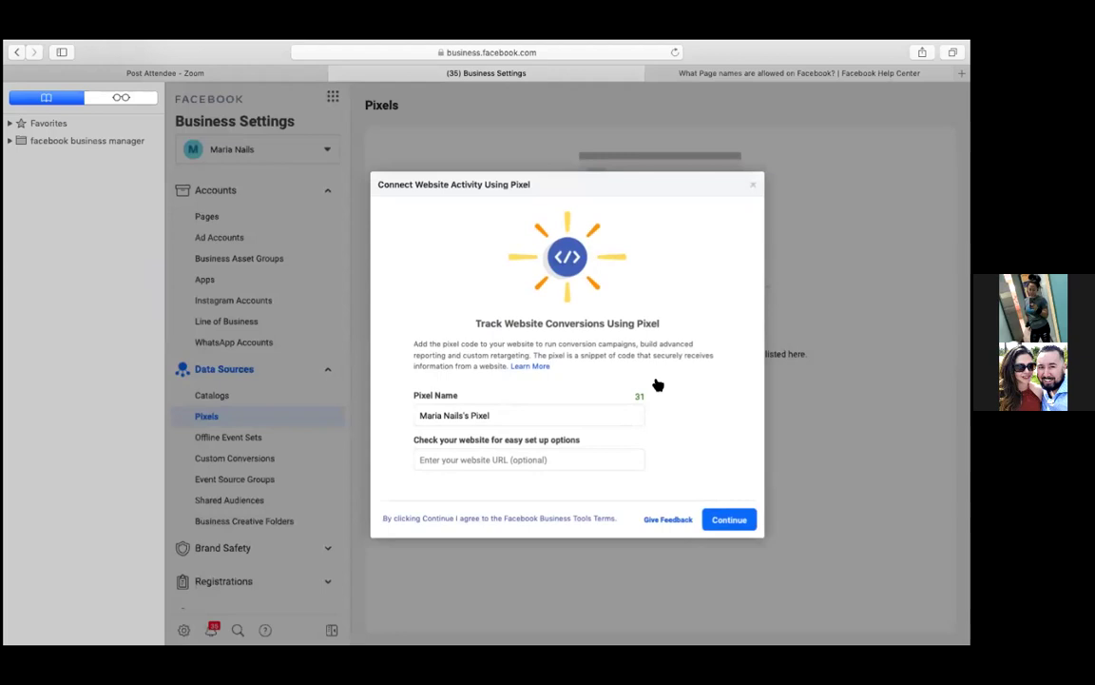
click(721, 523)
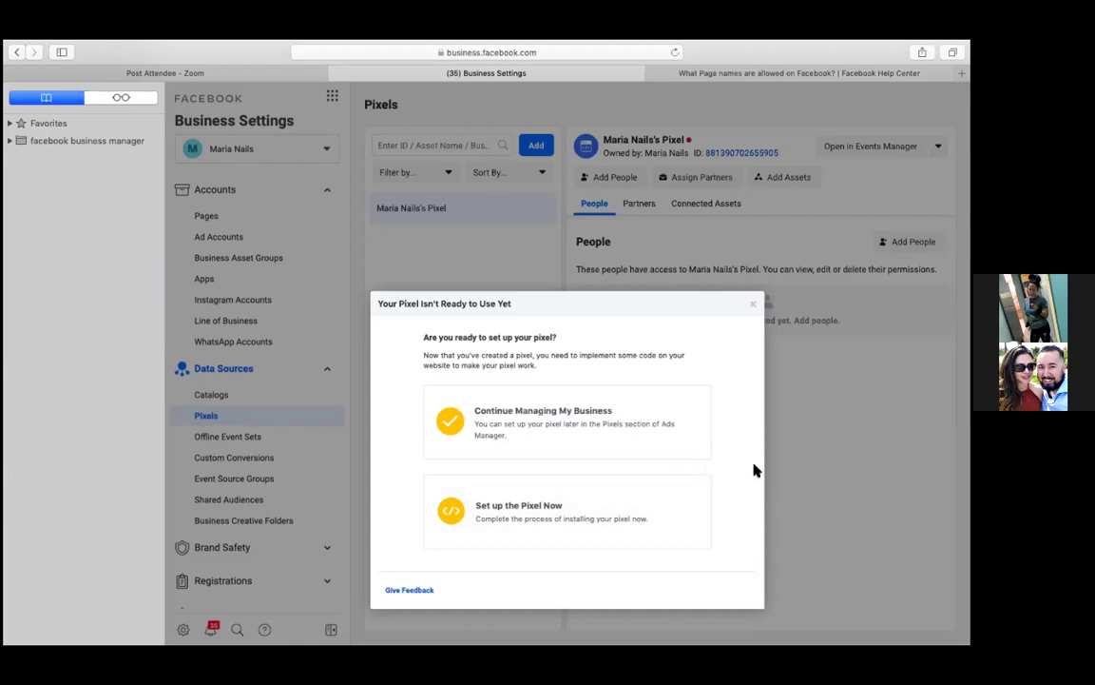
click(528, 515)
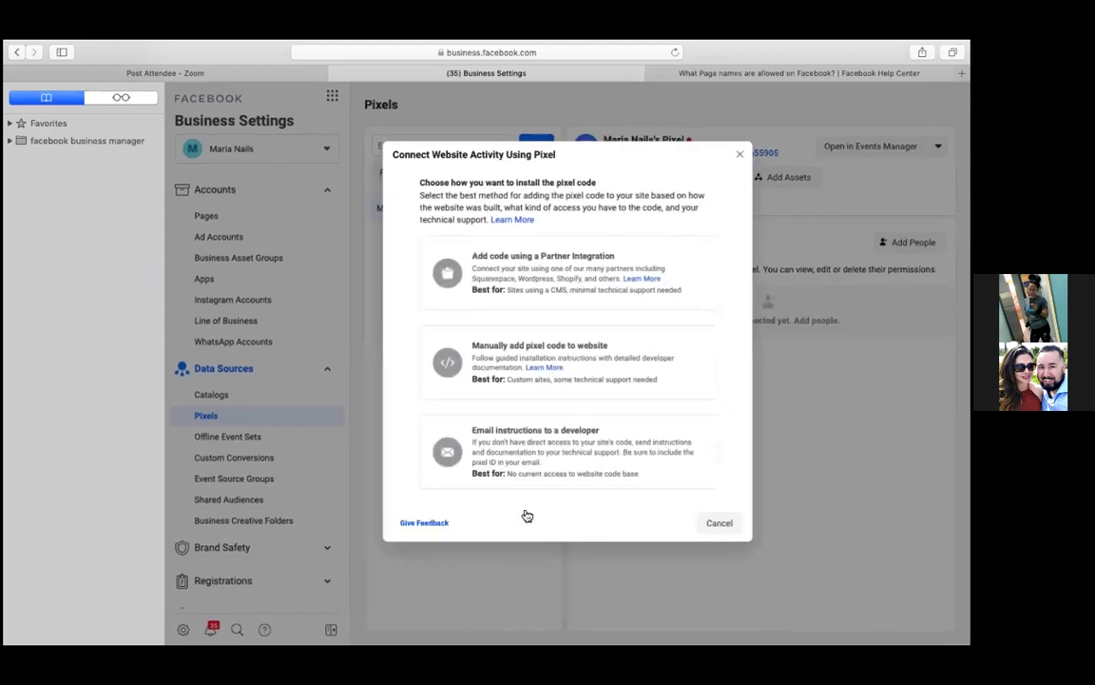
click(514, 352)
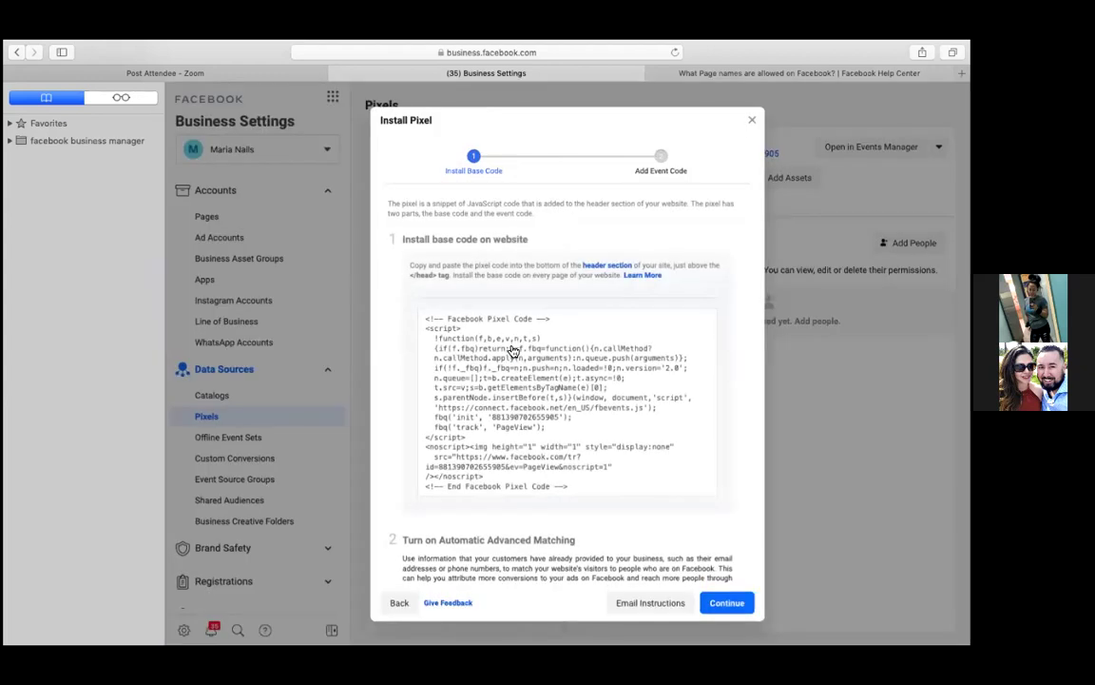
Continue past the pixel's base code installation and exit the event setup without adding any events
click(574, 486)
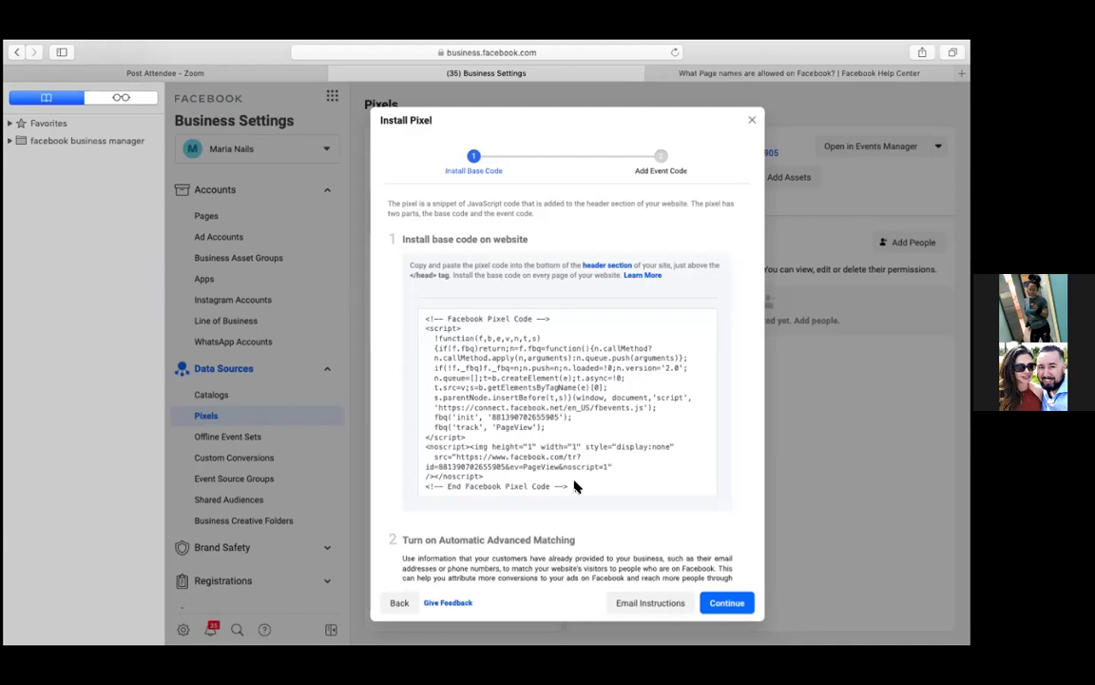
click(726, 602)
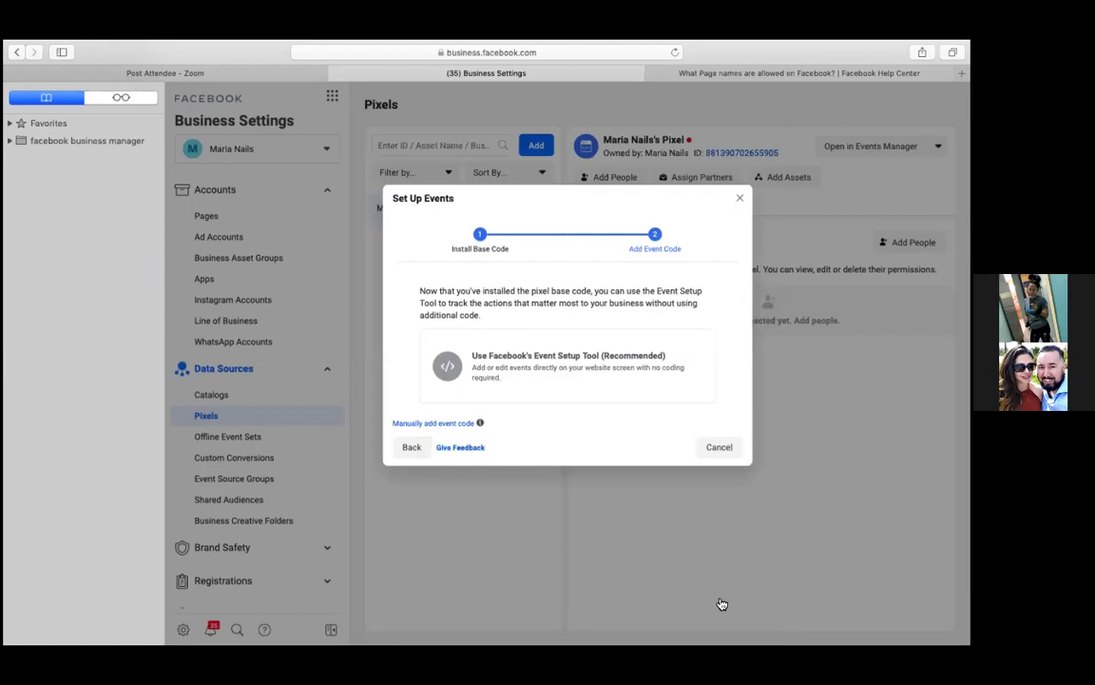
click(711, 447)
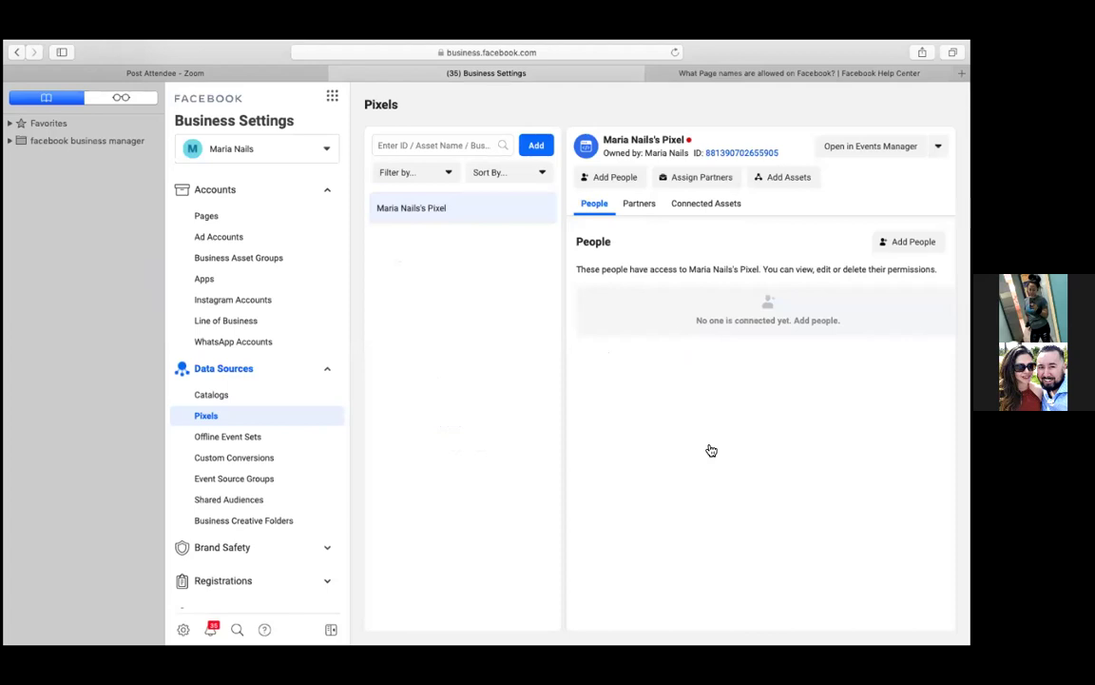
Add the listed business user to the pixel with full control through the Manage Pixel permission
click(676, 53)
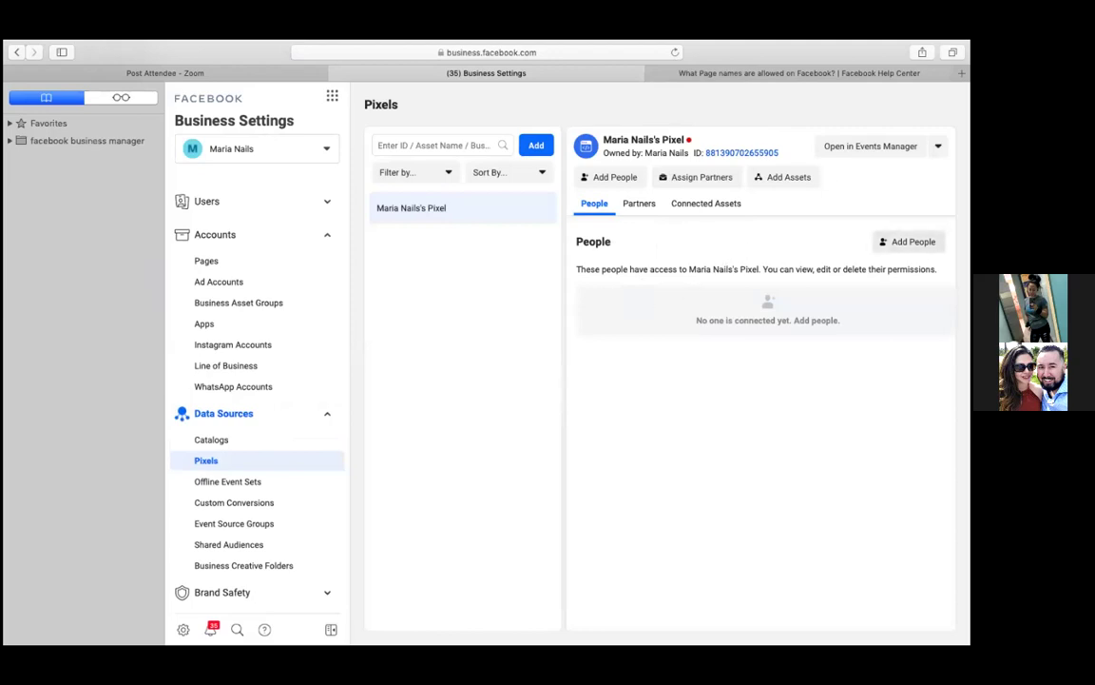
click(788, 177)
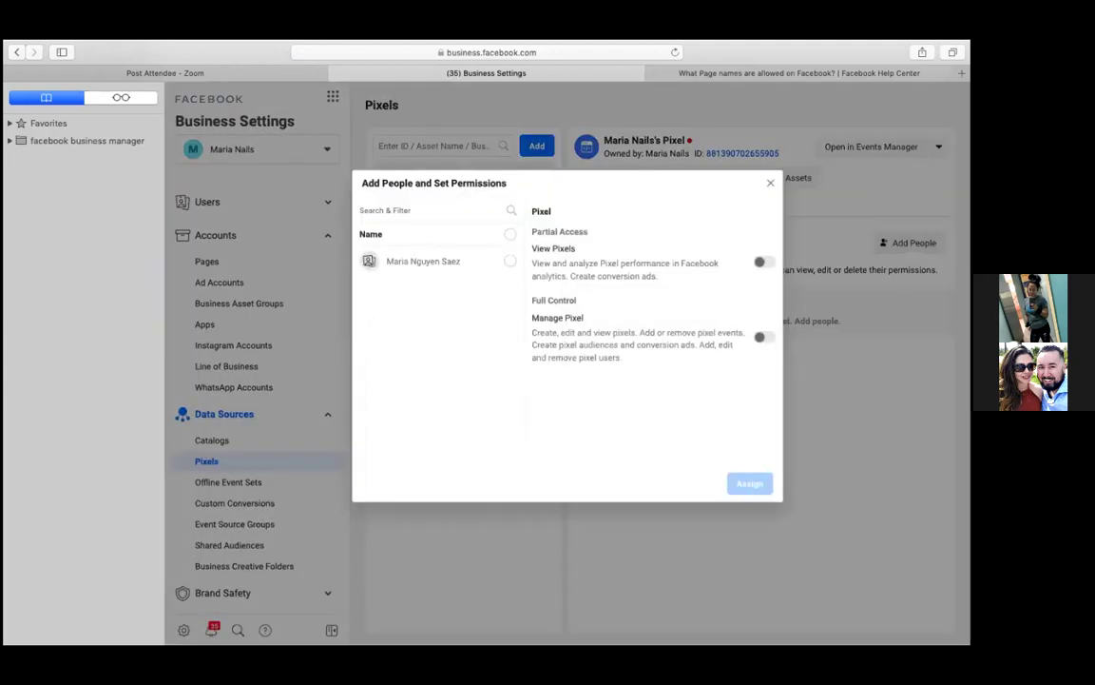
click(510, 264)
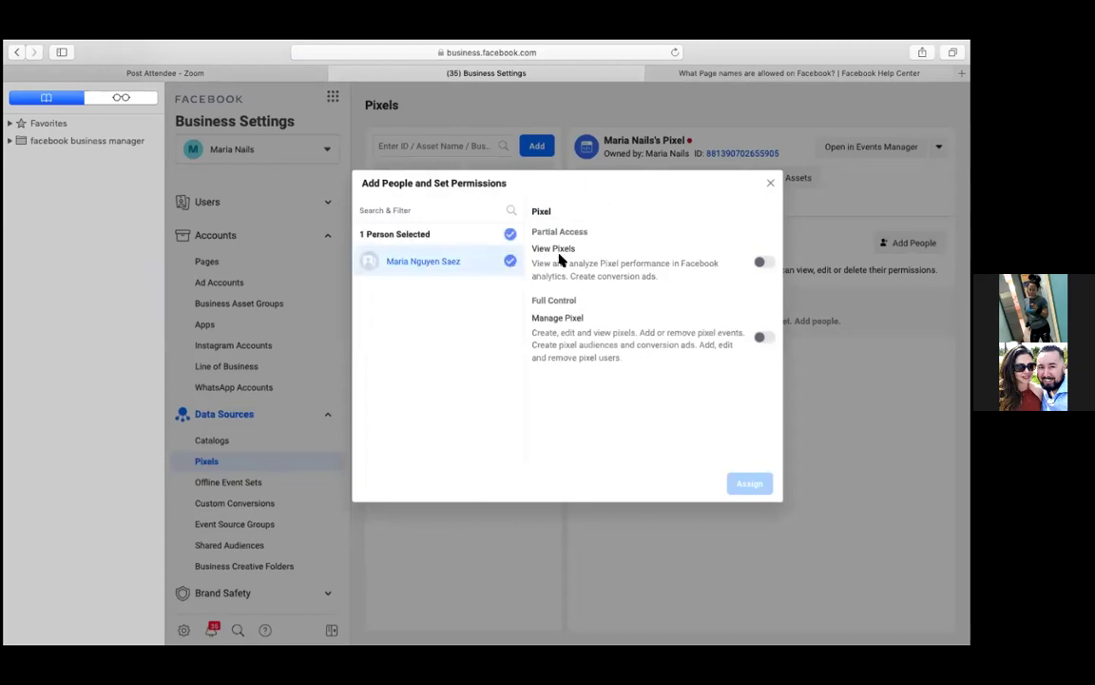
click(767, 338)
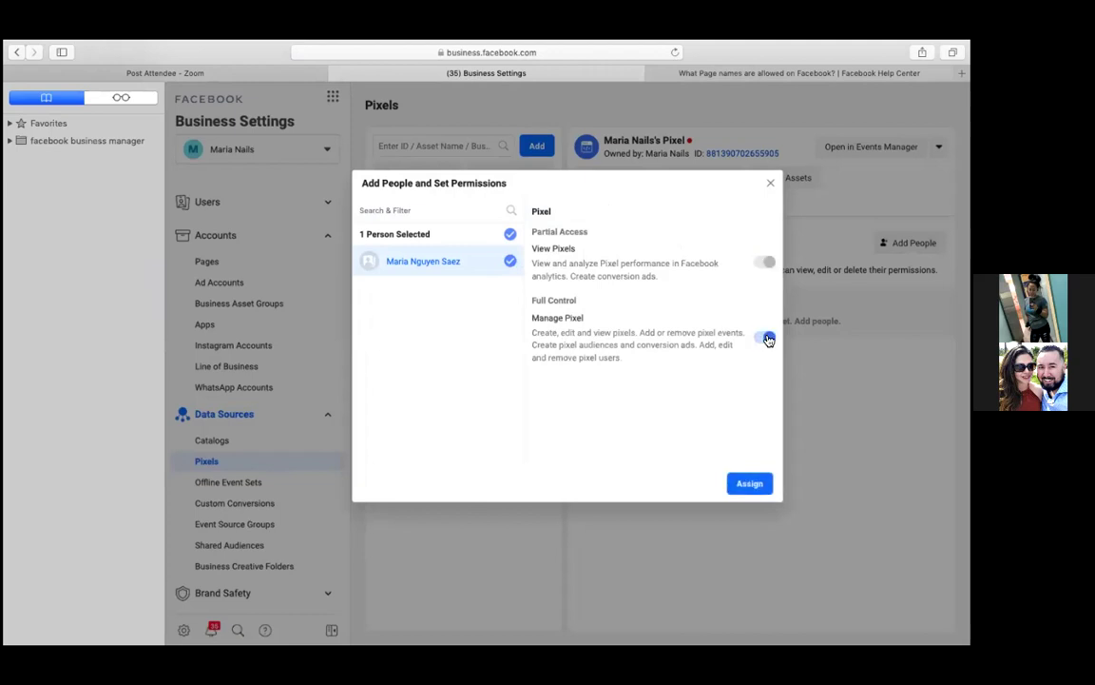
click(752, 483)
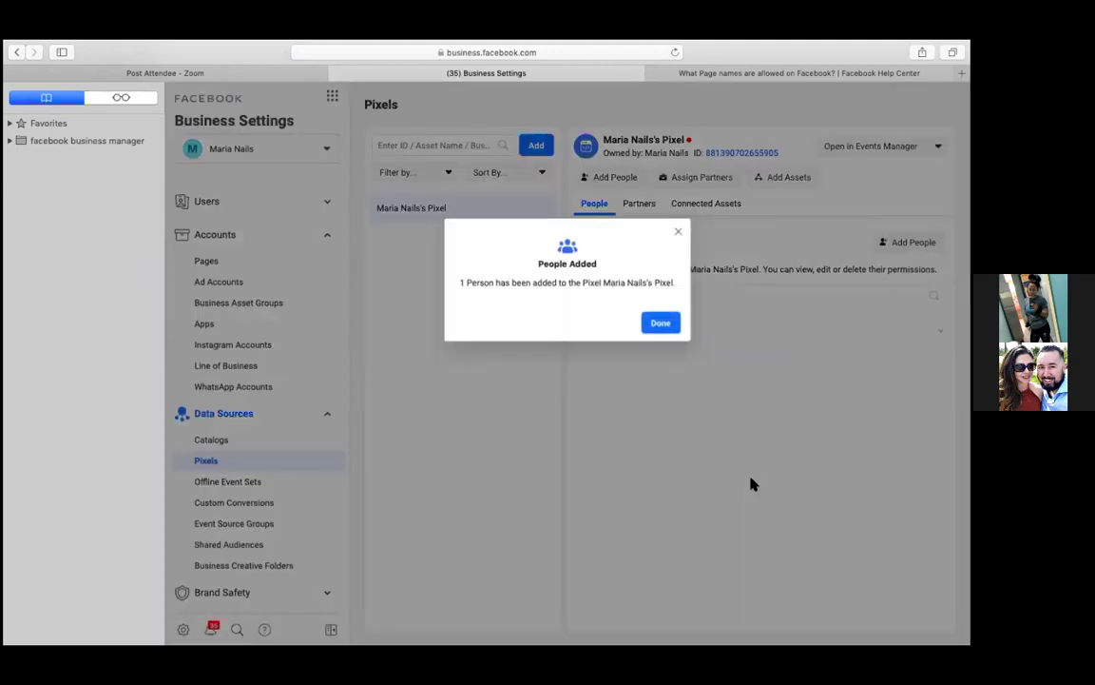
click(654, 327)
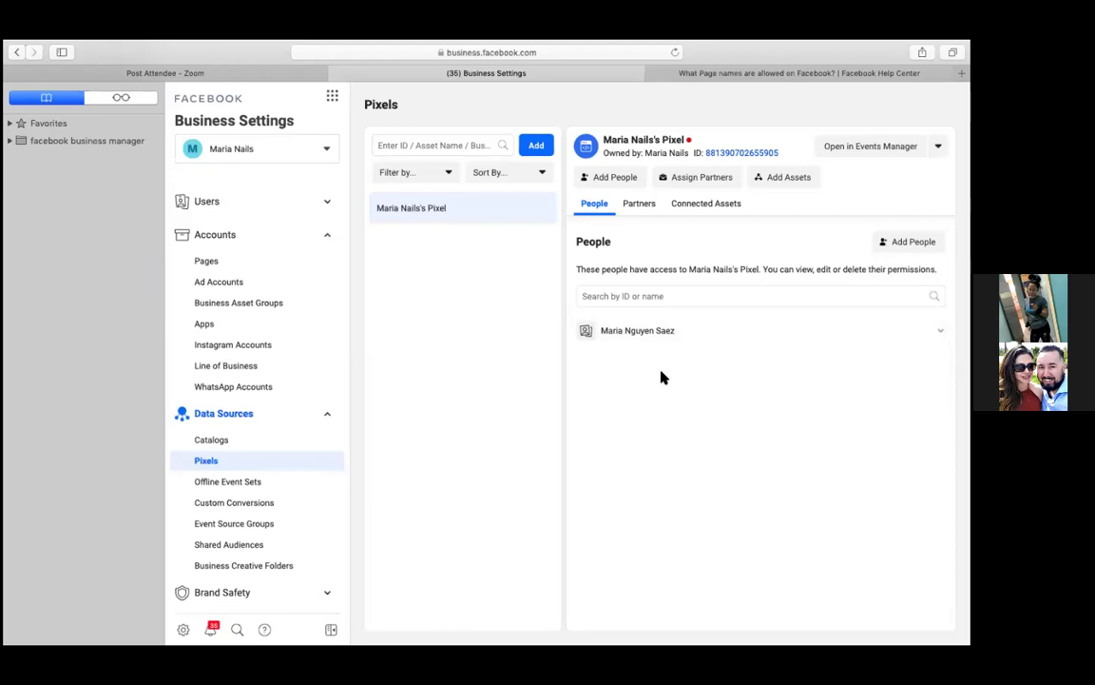
Add the "maria nails" ad account to the pixel as a connected asset
click(785, 180)
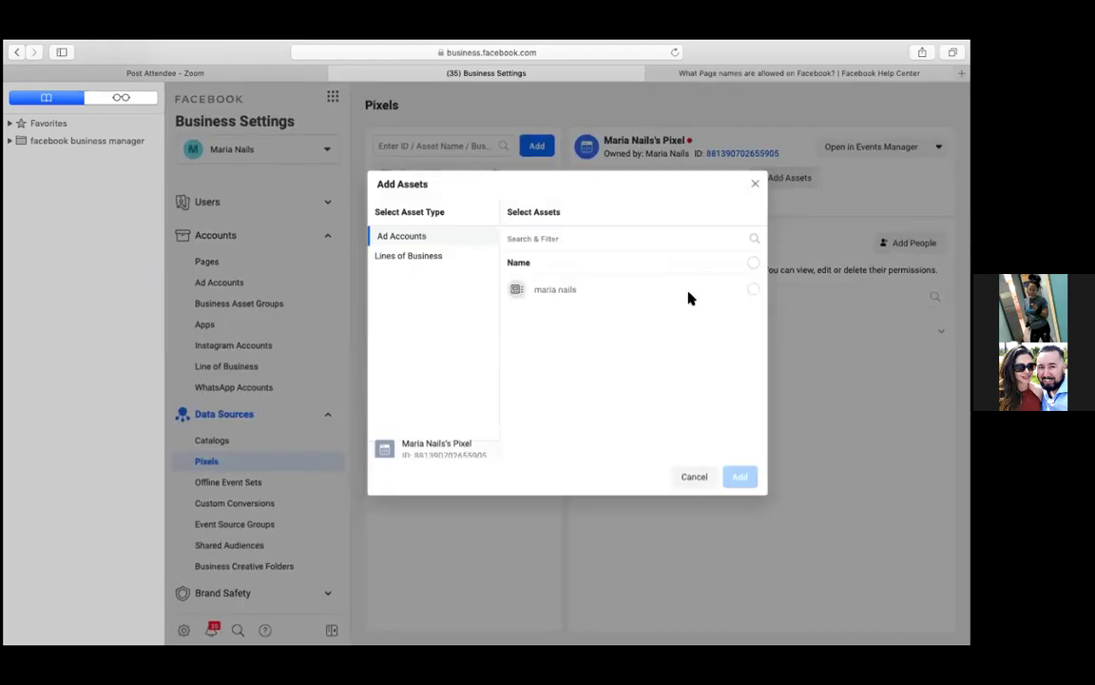
click(753, 290)
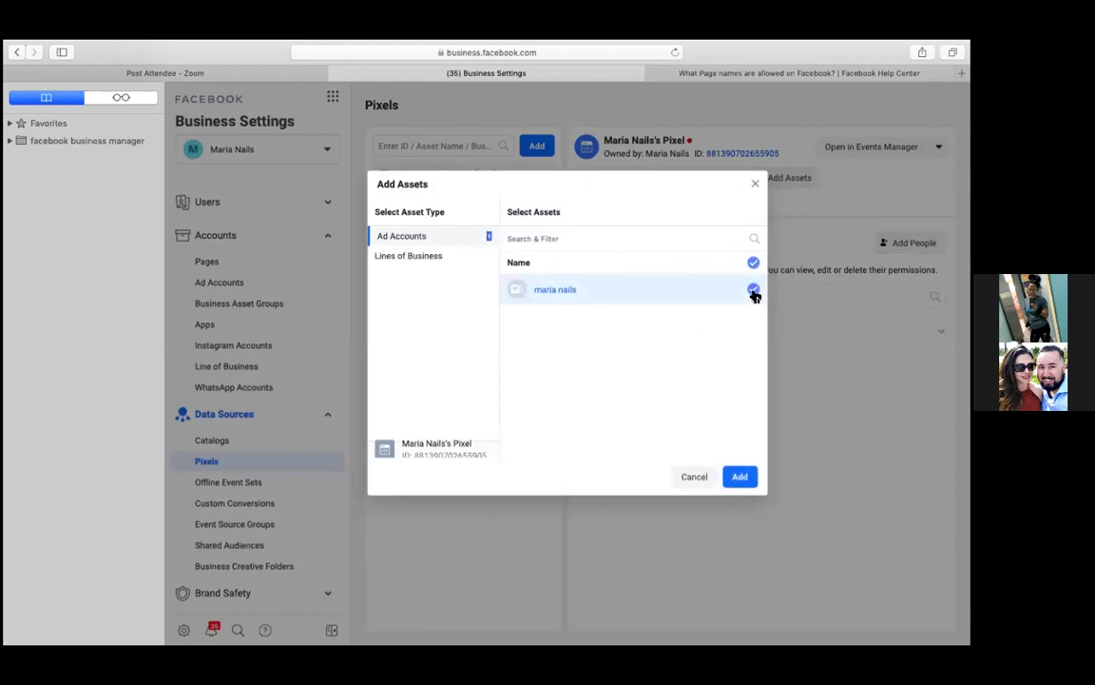
click(740, 475)
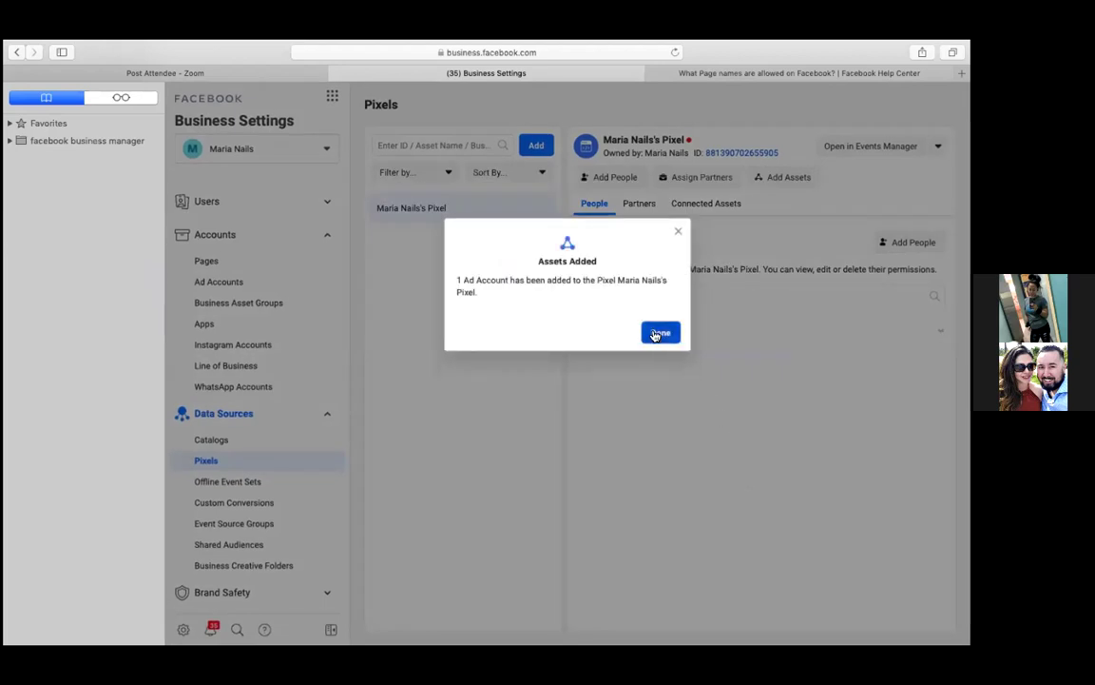
click(658, 333)
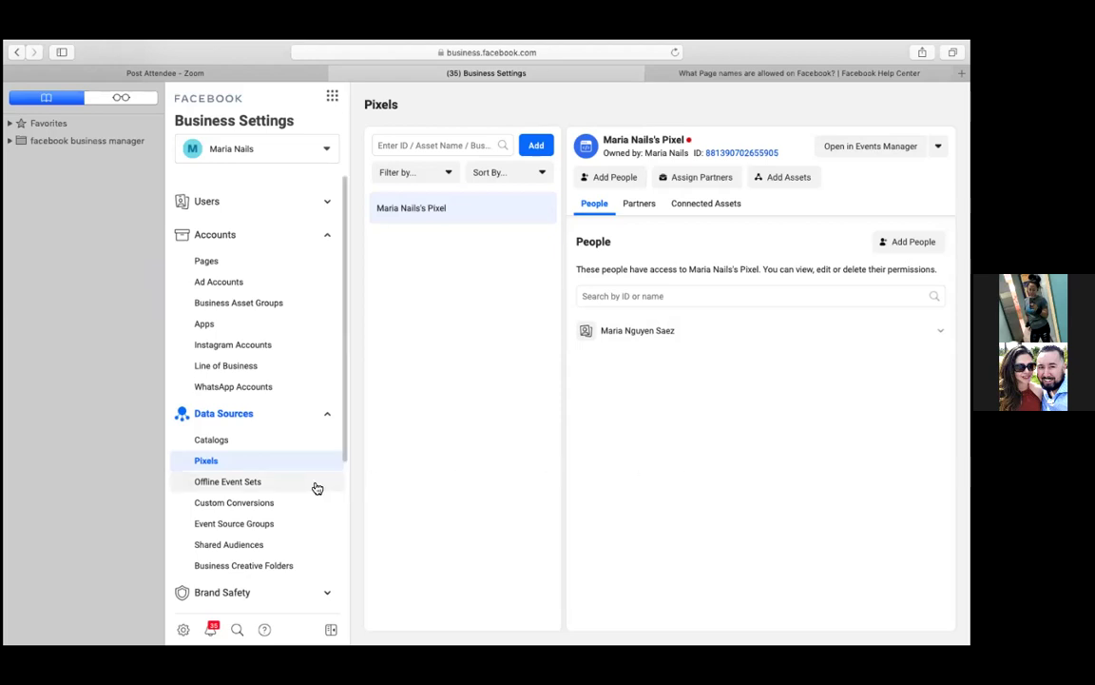
View the business's Instagram Accounts and look over the remaining Business Settings sections
click(264, 352)
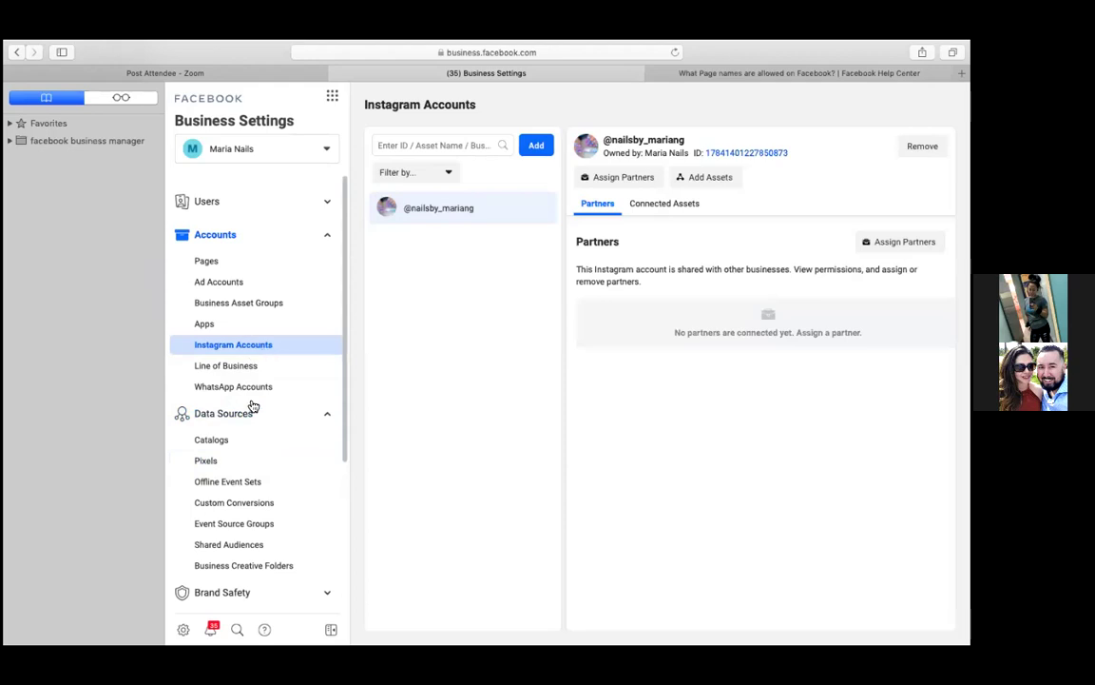
scroll(255, 511, down, 1)
scroll(255, 511, down, 3)
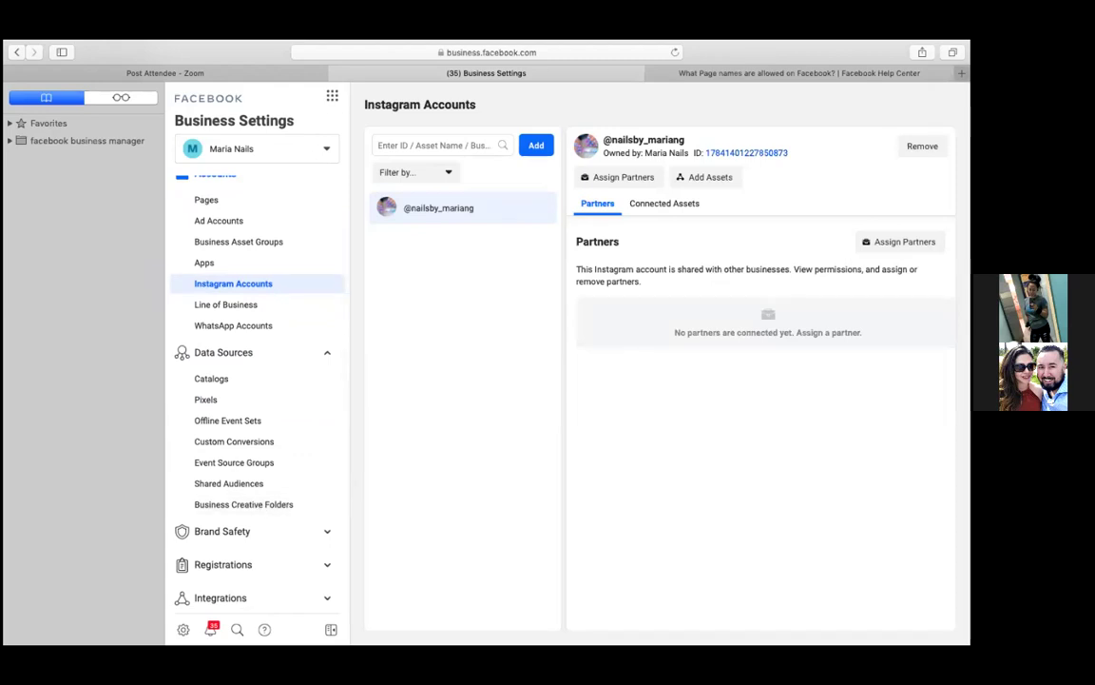
Open Google in a new browser tab and search for "cheap domain"
key(super+t)
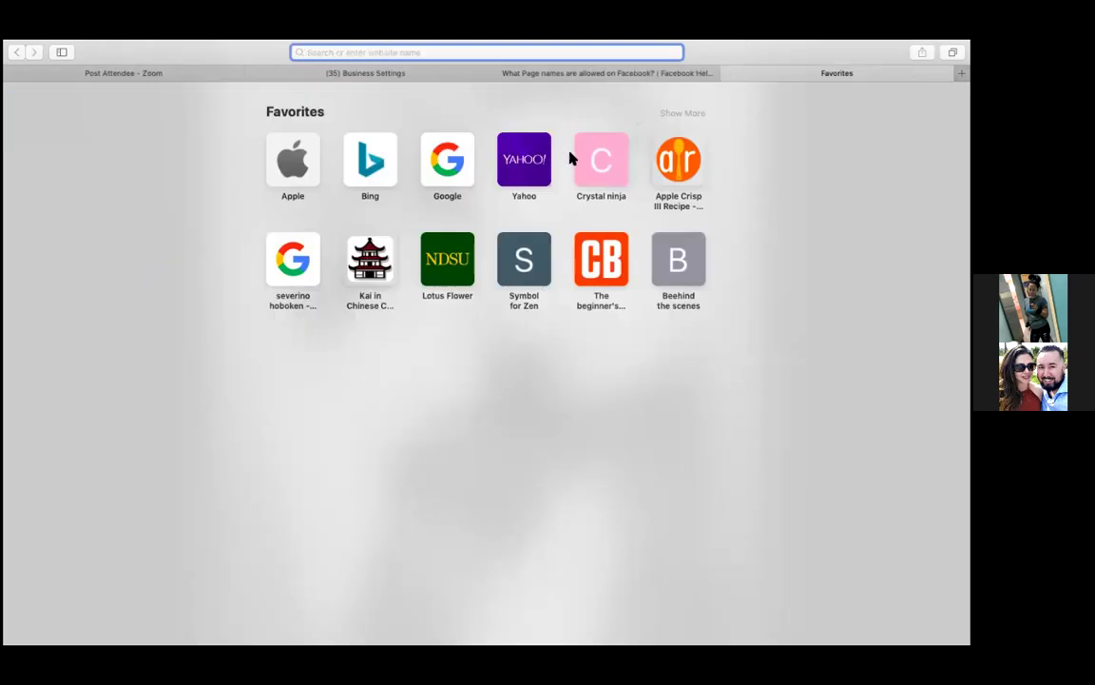
click(444, 160)
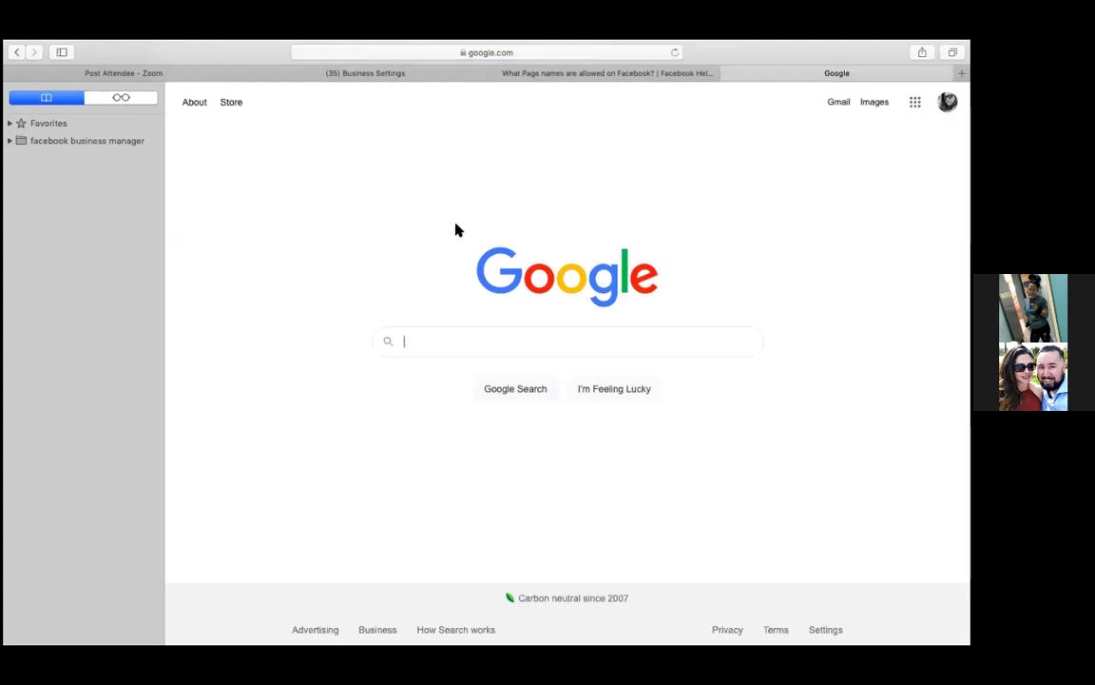
text(ch)
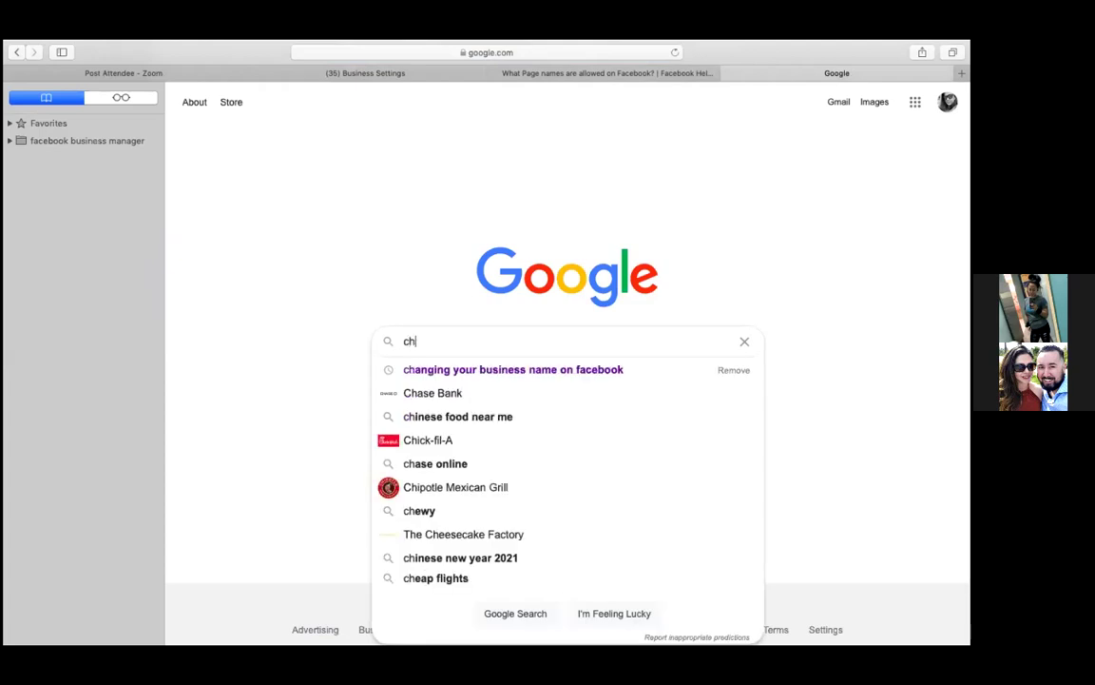
text(ea)
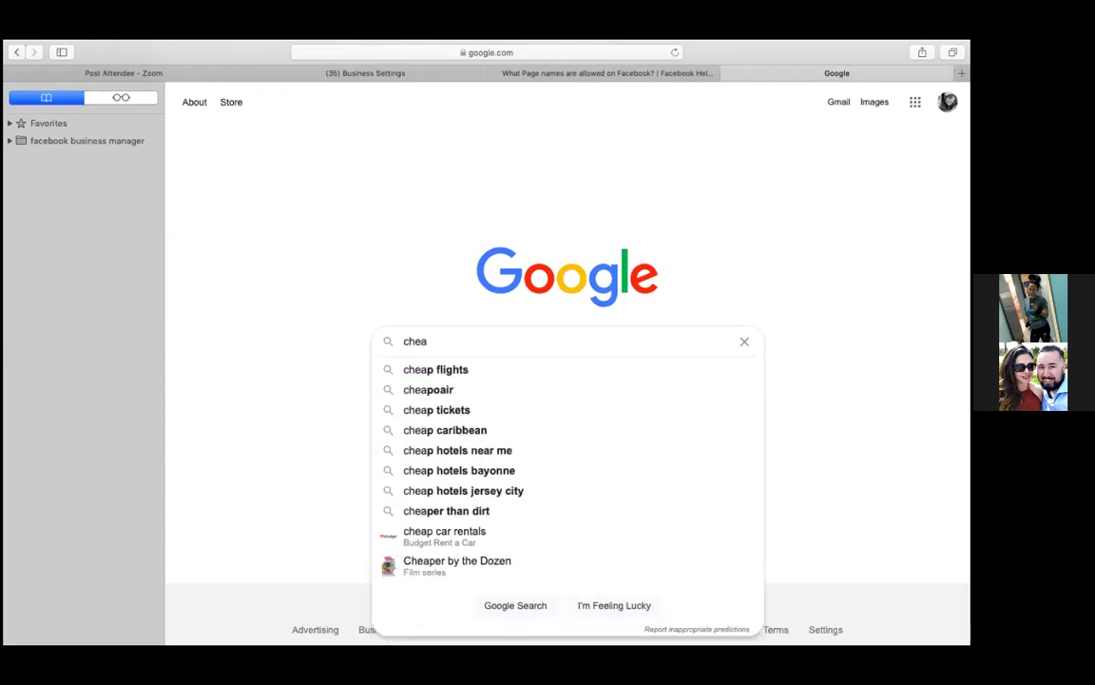
text( do)
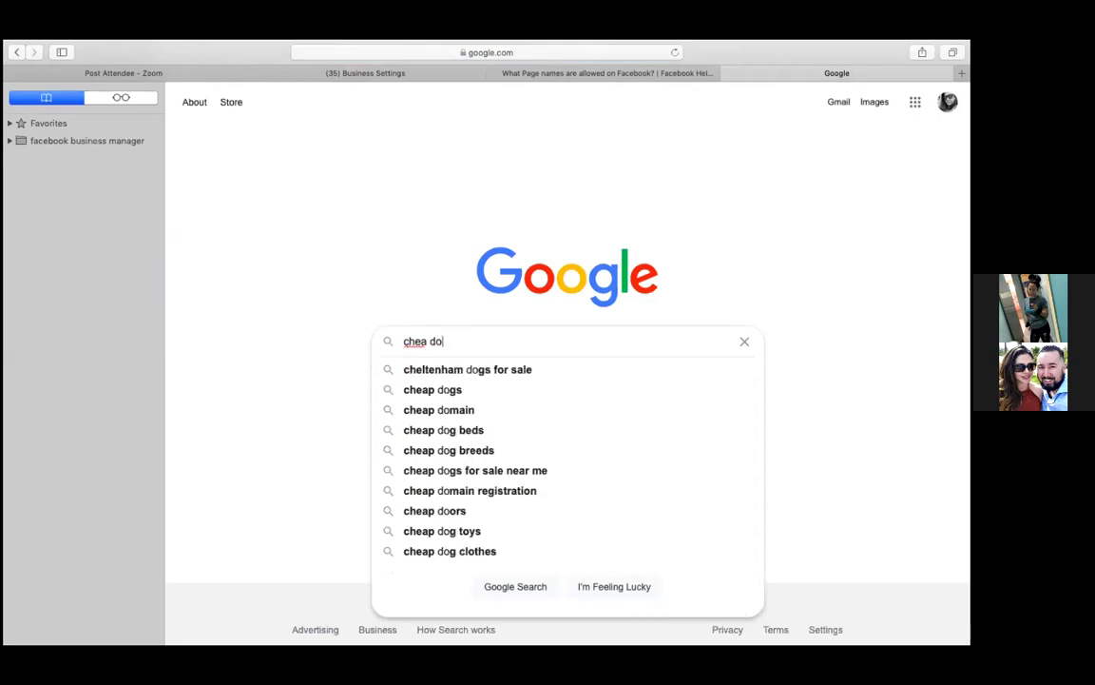
key(BackSpace)
key(BackSpace)
key(BackSpace)
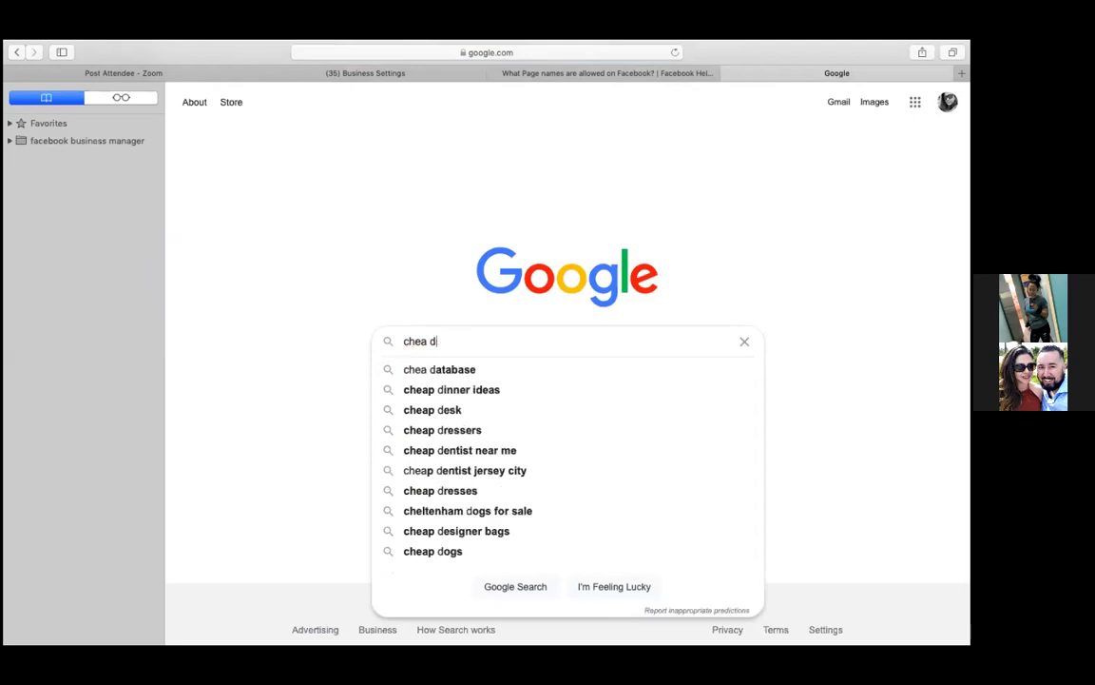
text(p )
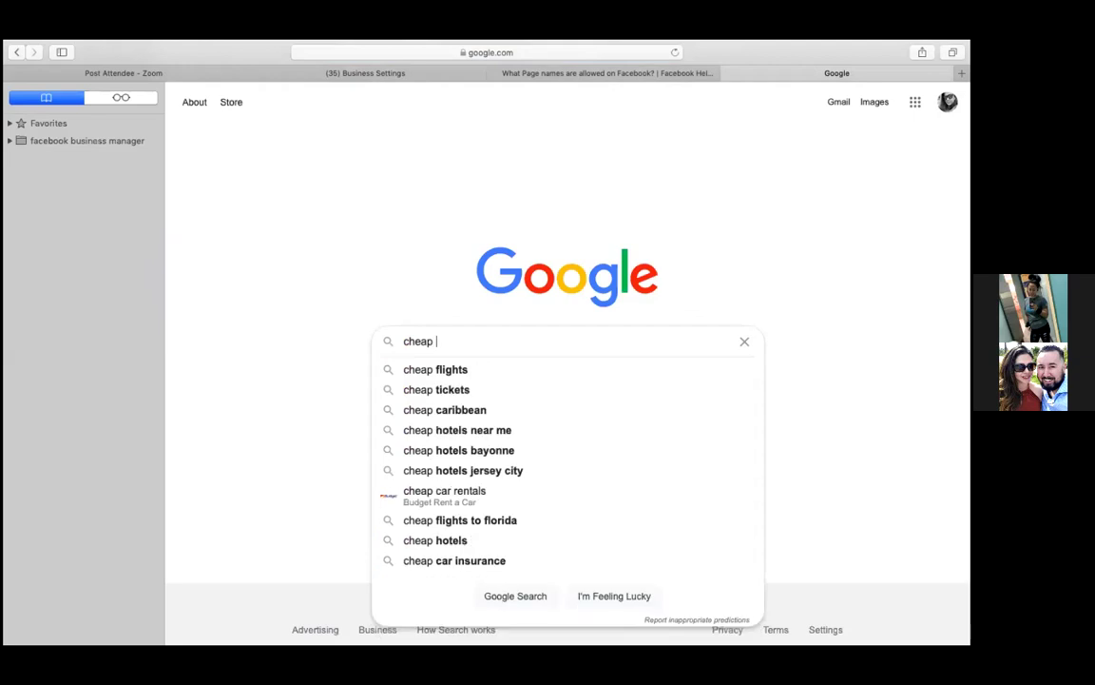
text(do)
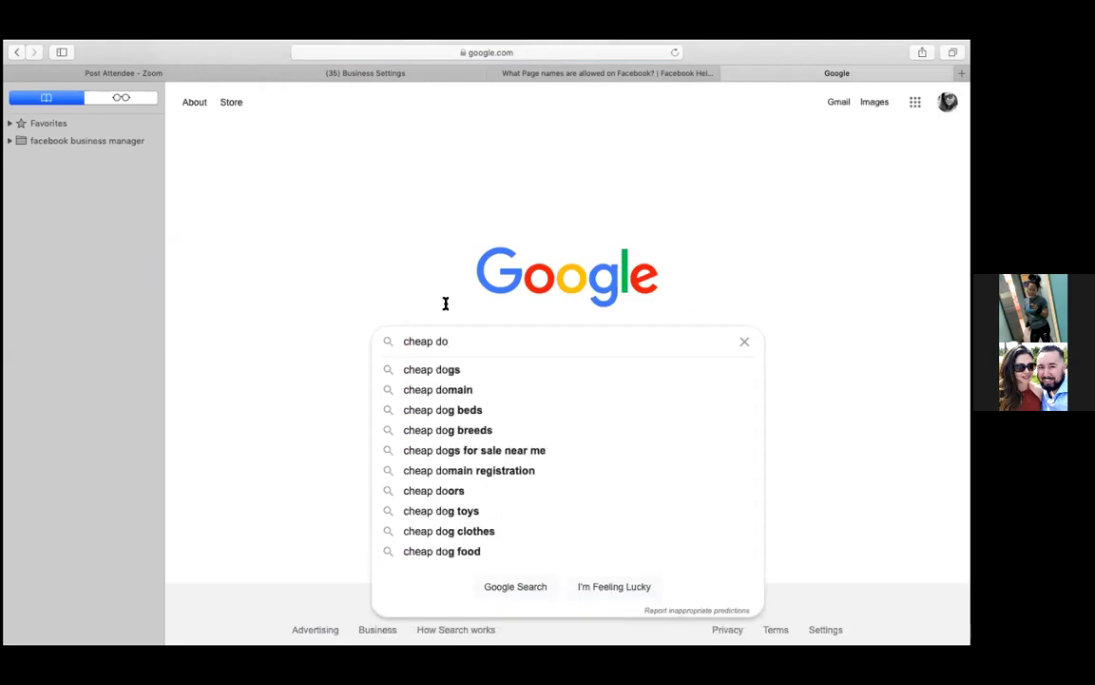
click(476, 396)
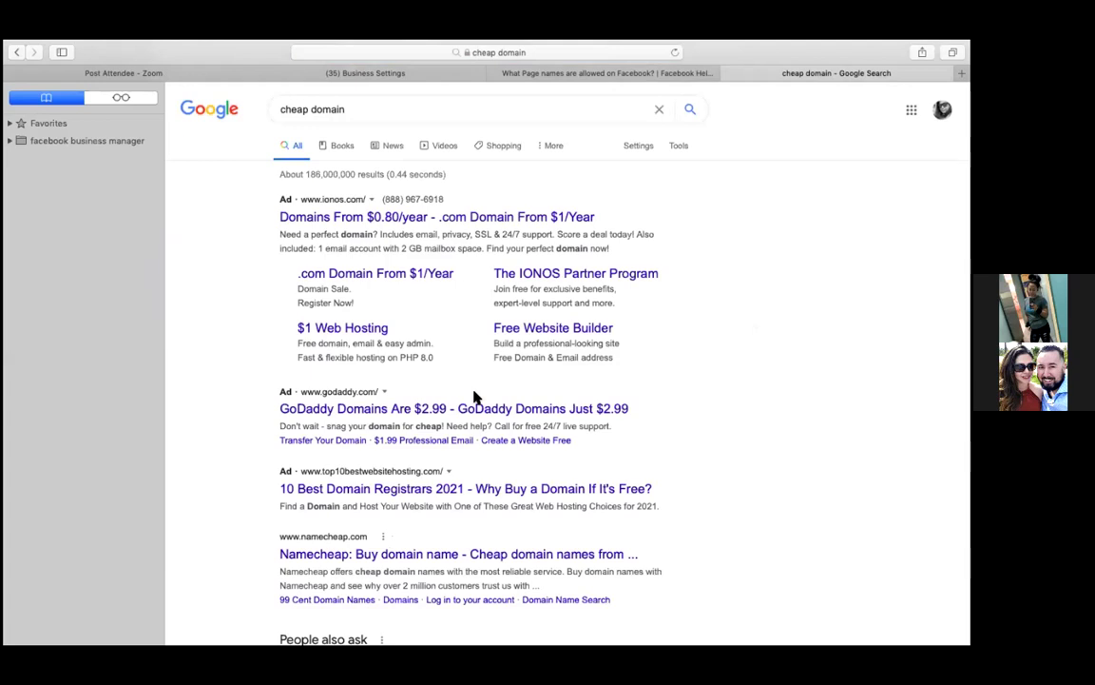
Open the GoDaddy domain offer from the search results and search for the domain marianails.com
click(362, 412)
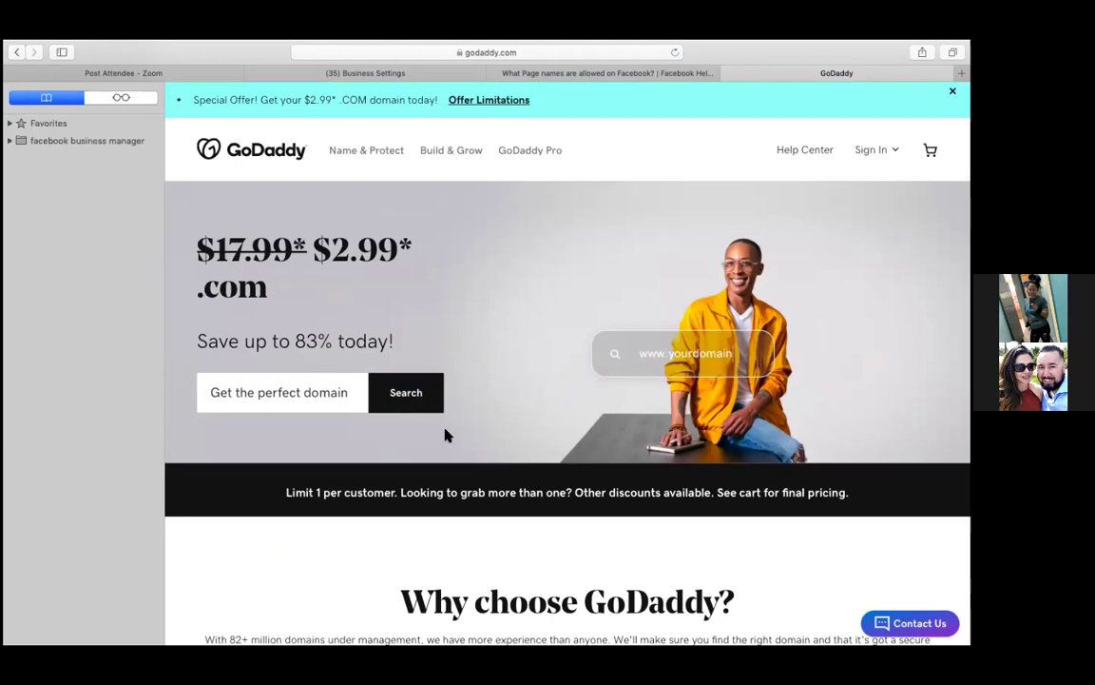
click(321, 390)
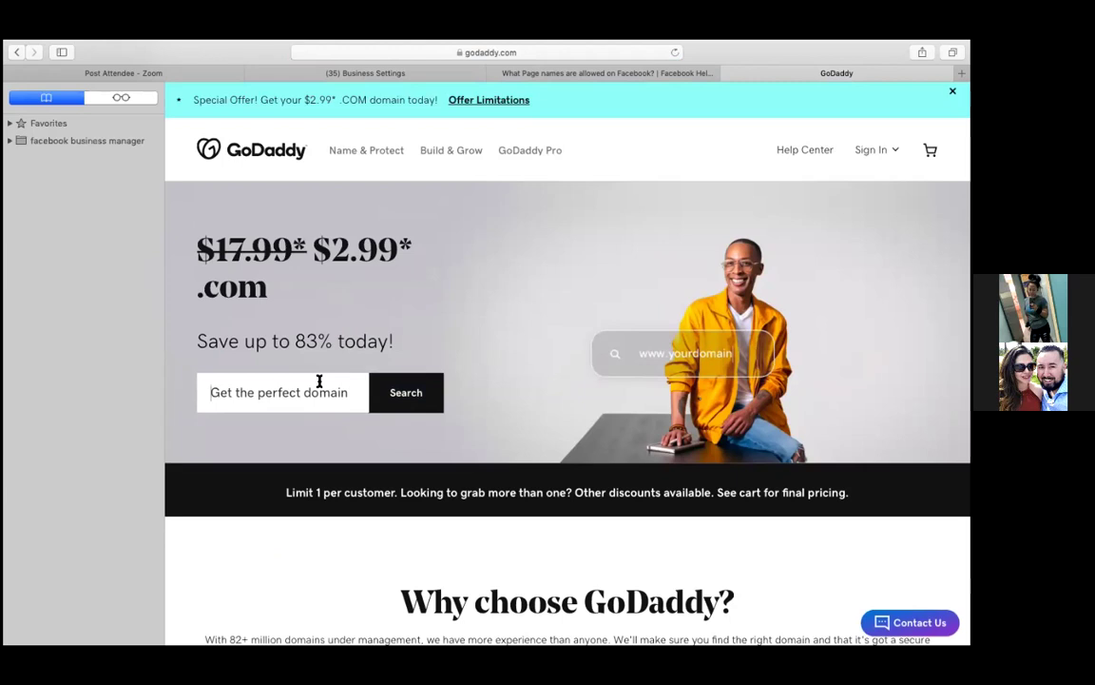
text(maria)
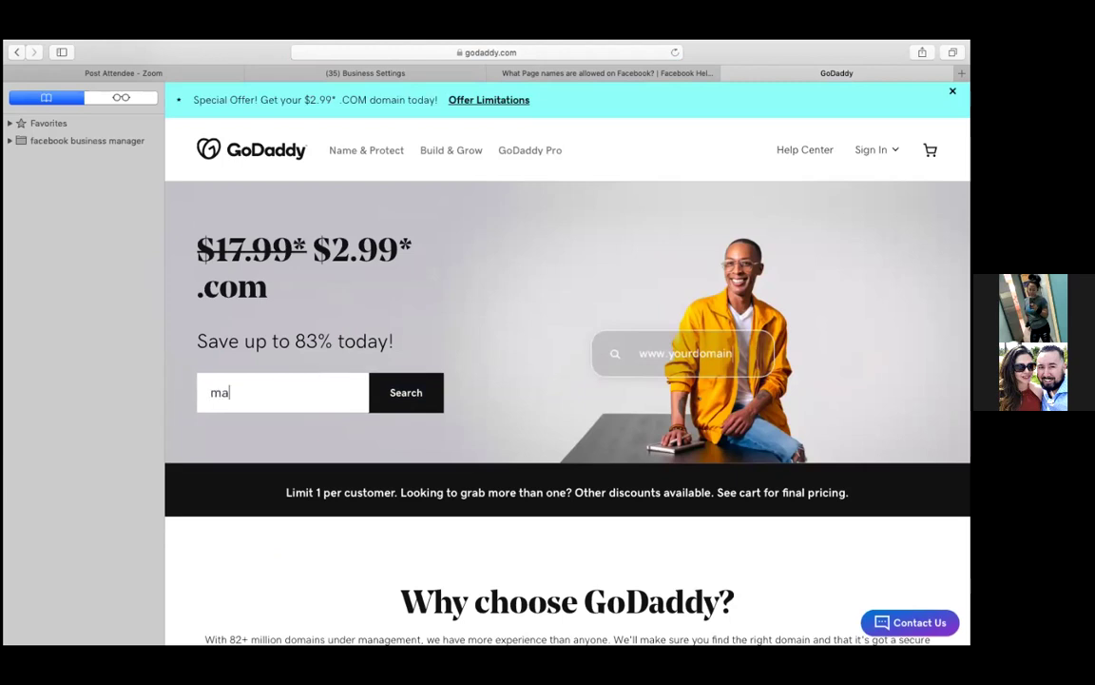
text(nails.com)
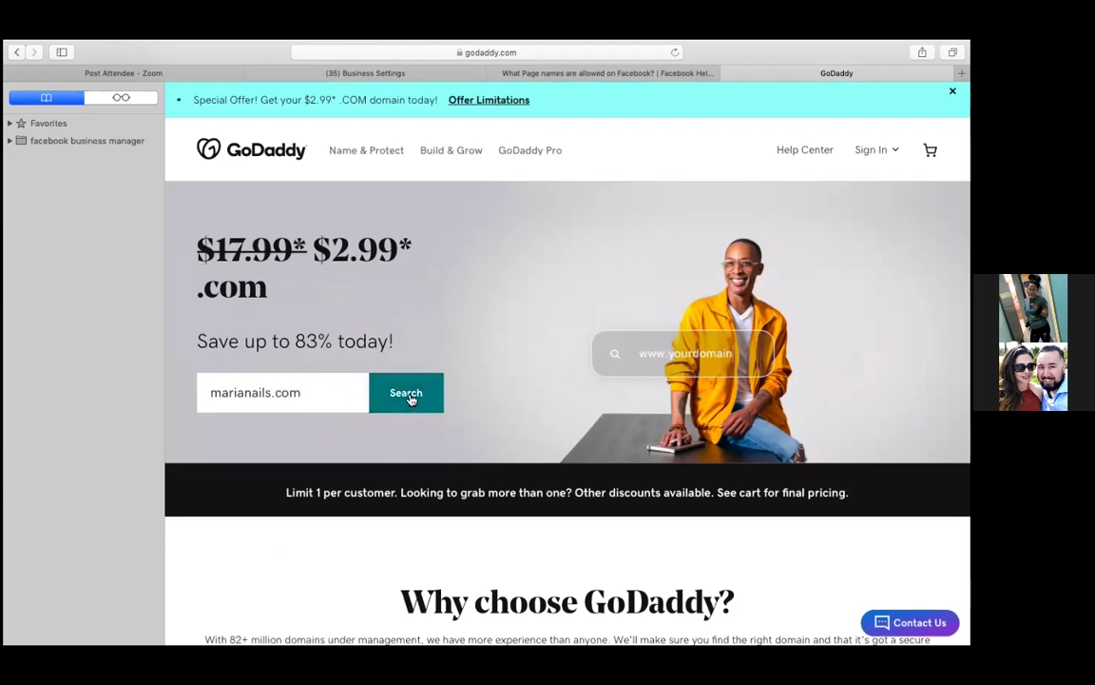
click(410, 397)
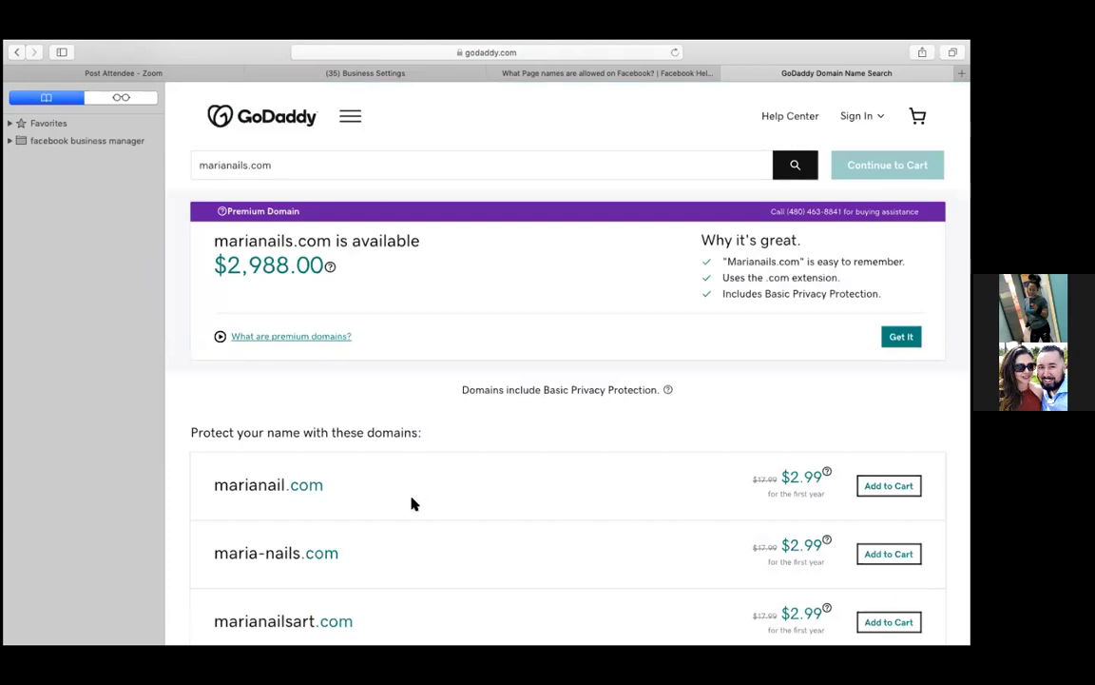
Review the price of marianails.com and the alternative domains GoDaddy suggests
scroll(411, 504, down, 1)
scroll(411, 504, up, 1)
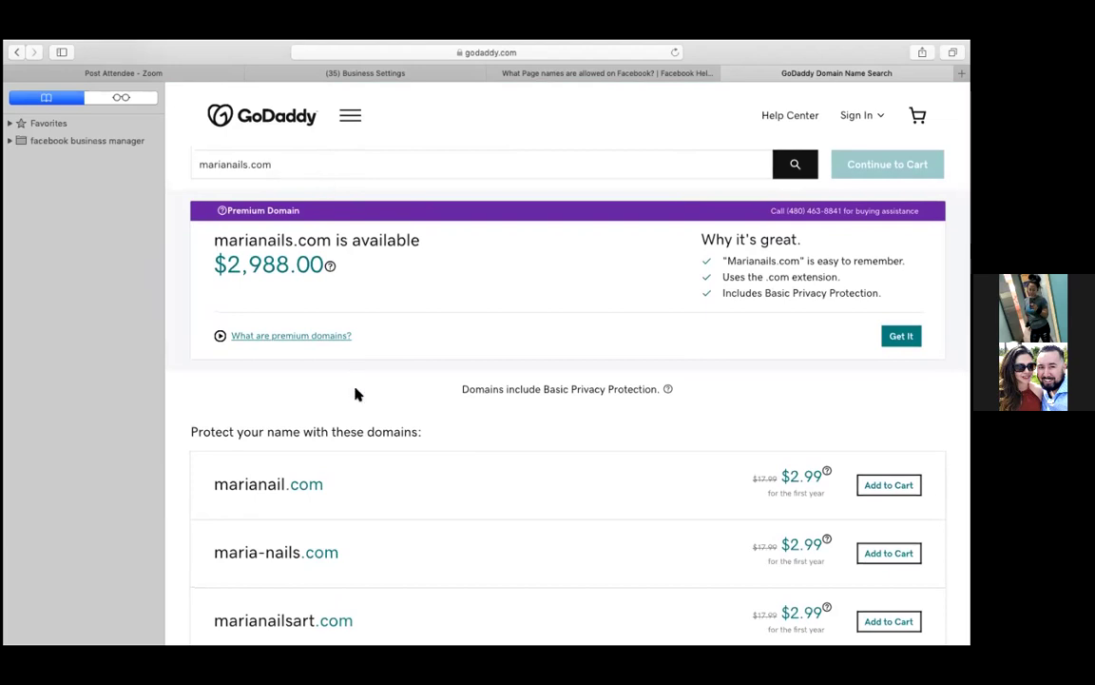
scroll(362, 476, down, 1)
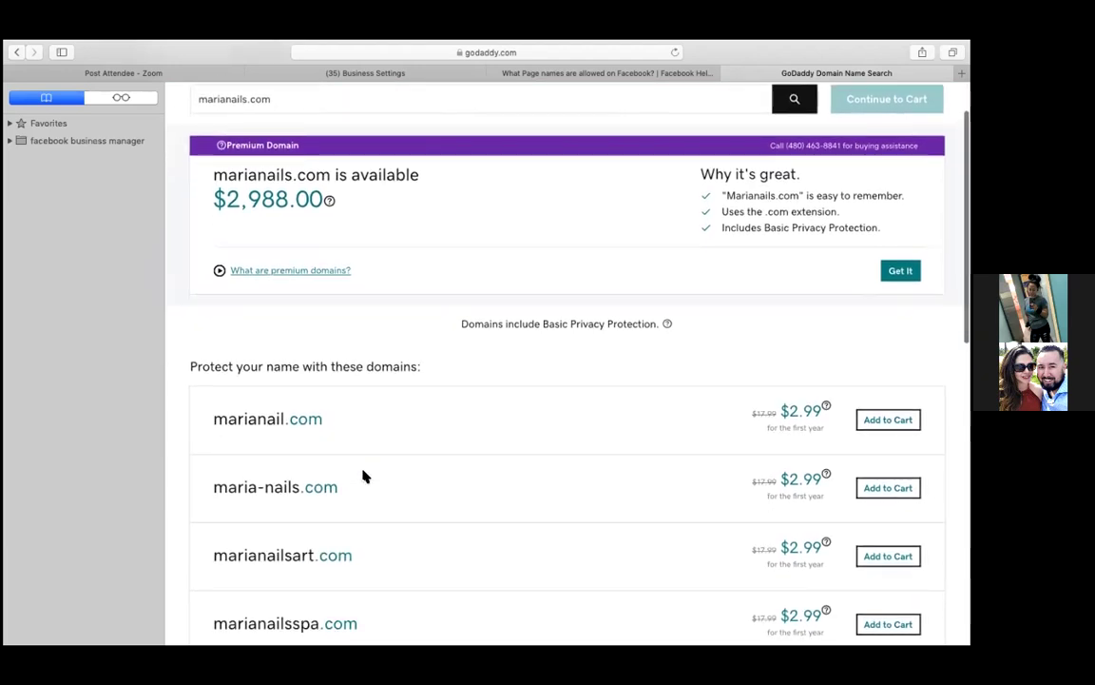
scroll(363, 475, up, 1)
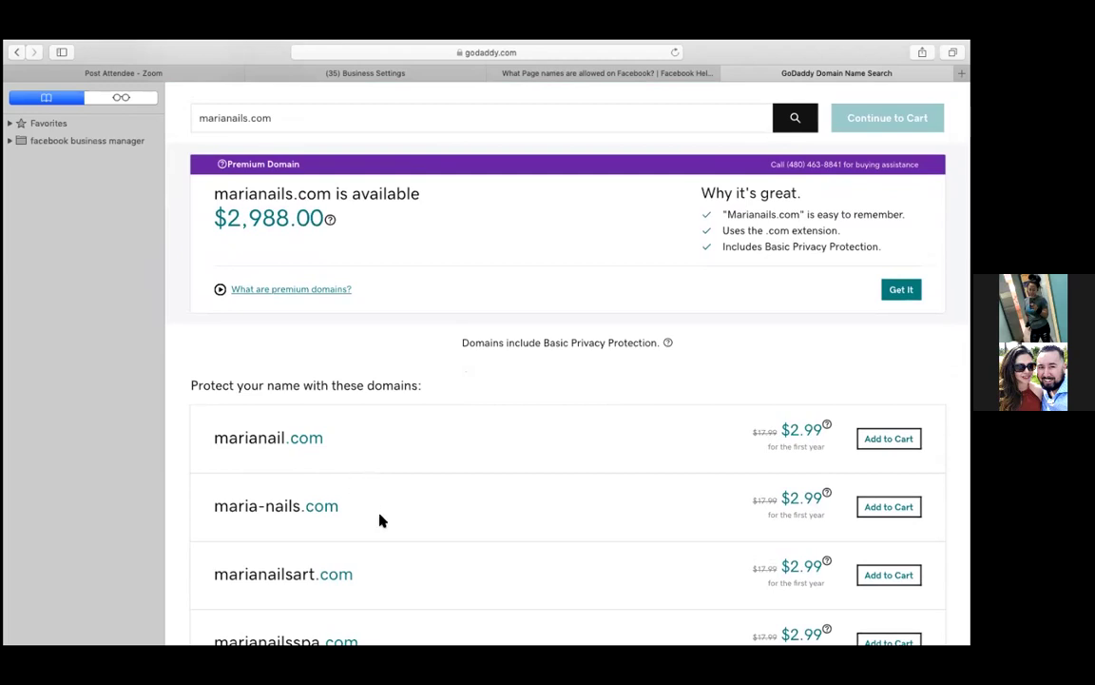
scroll(380, 520, down, 3)
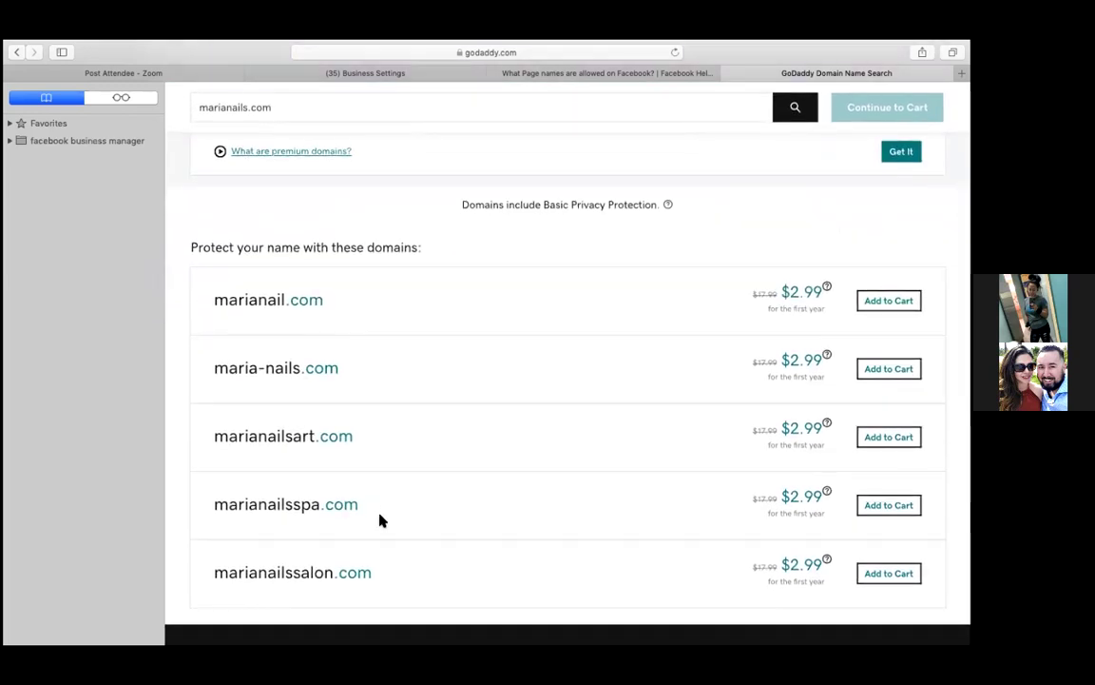
scroll(379, 520, down, 2)
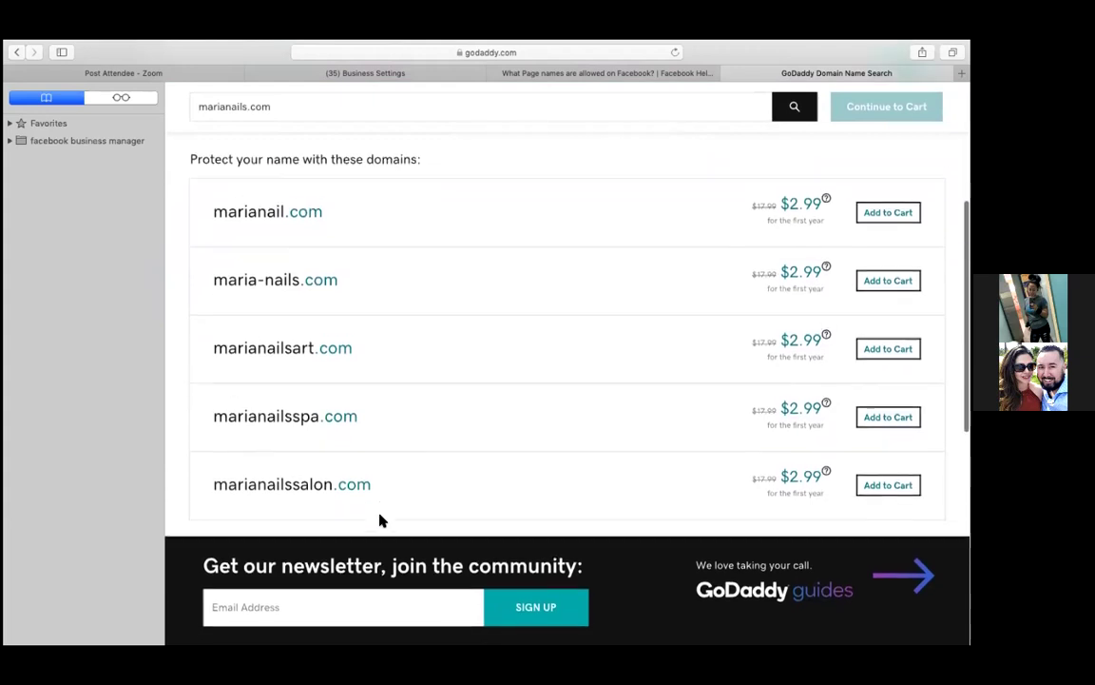
scroll(379, 520, up, 5)
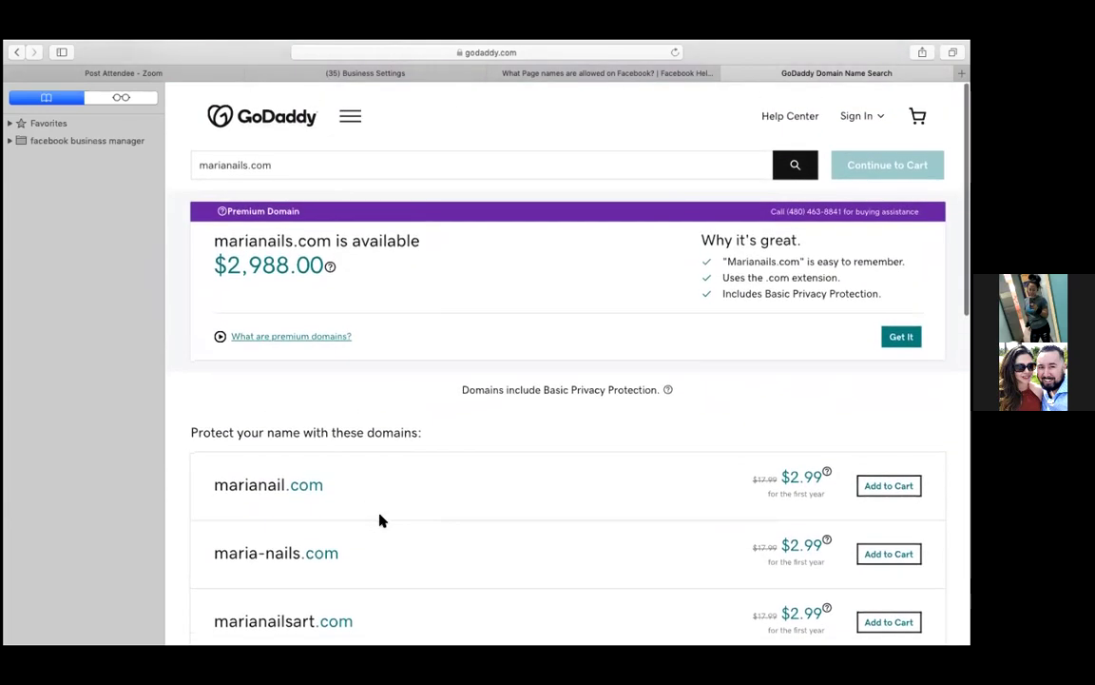
Search GoDaddy for the domain marianails.net instead of the .com version
click(320, 164)
key(BackSpace)
key(BackSpace)
key(BackSpace)
text(net)
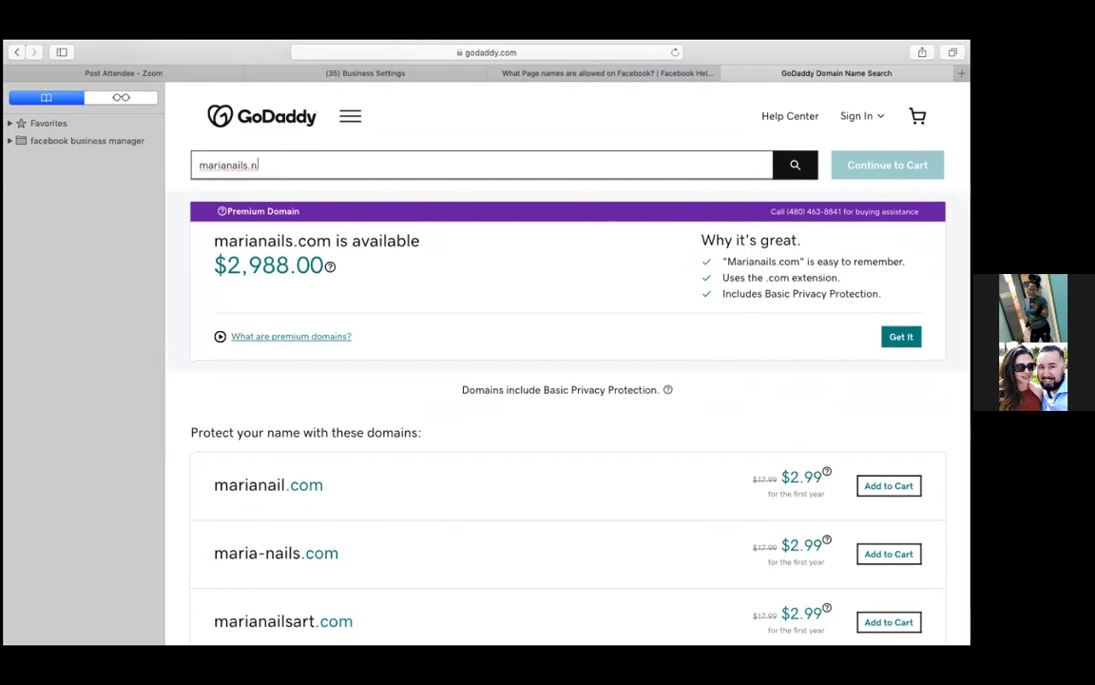
click(796, 174)
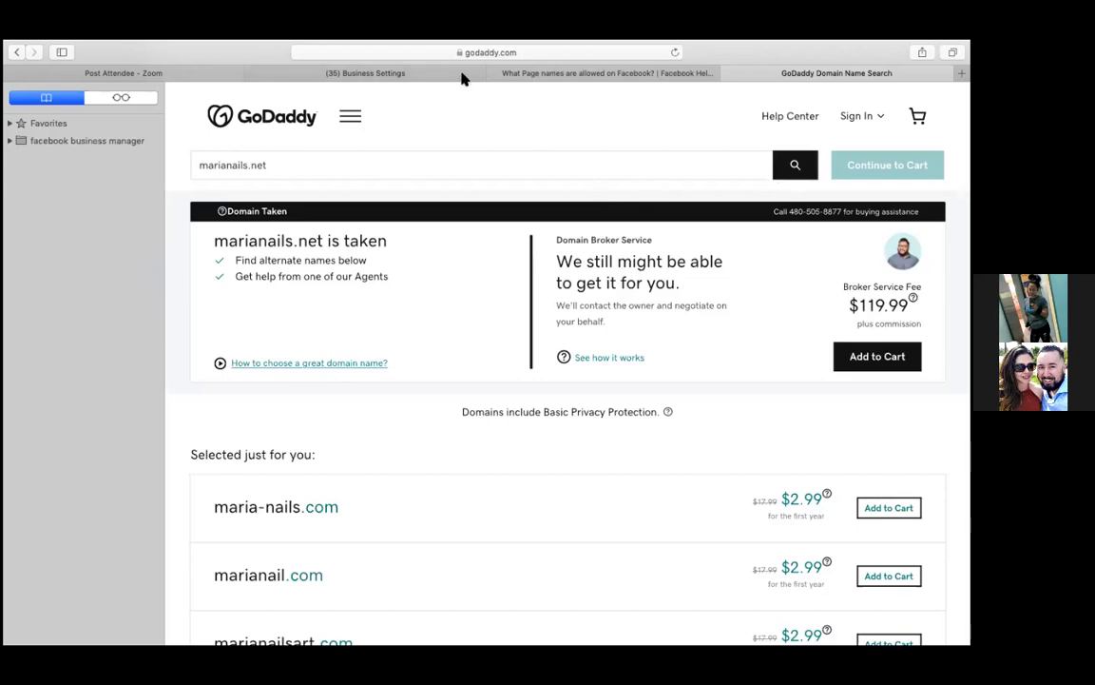
Return to Facebook Business Settings and open the Domains page under Brand Safety
click(674, 76)
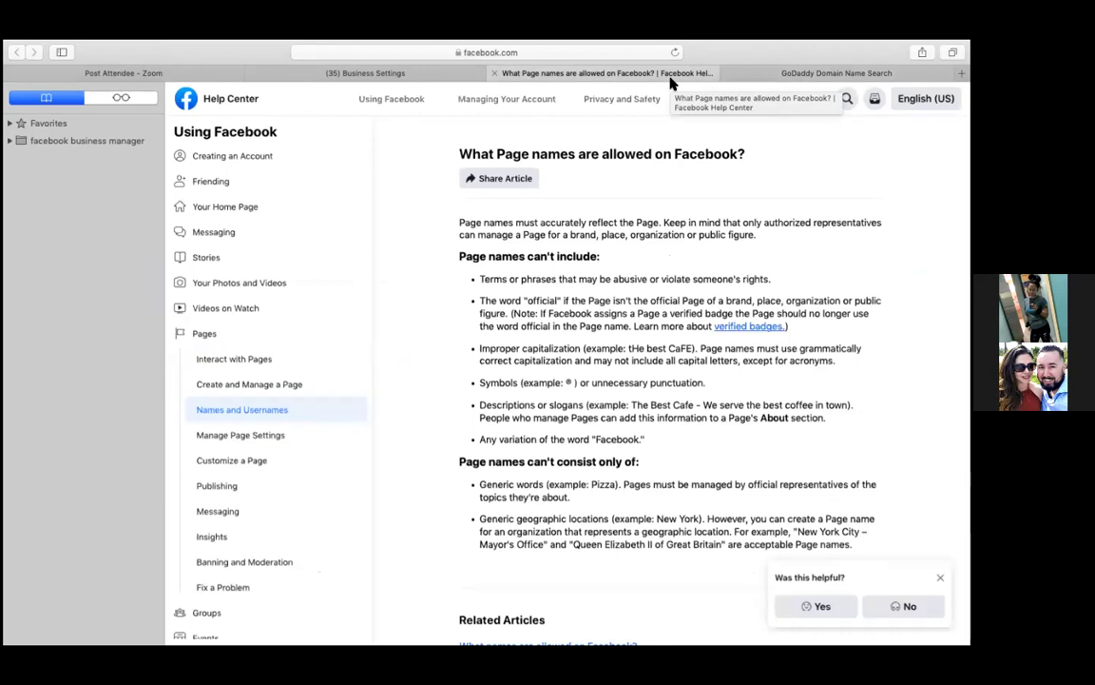
click(400, 77)
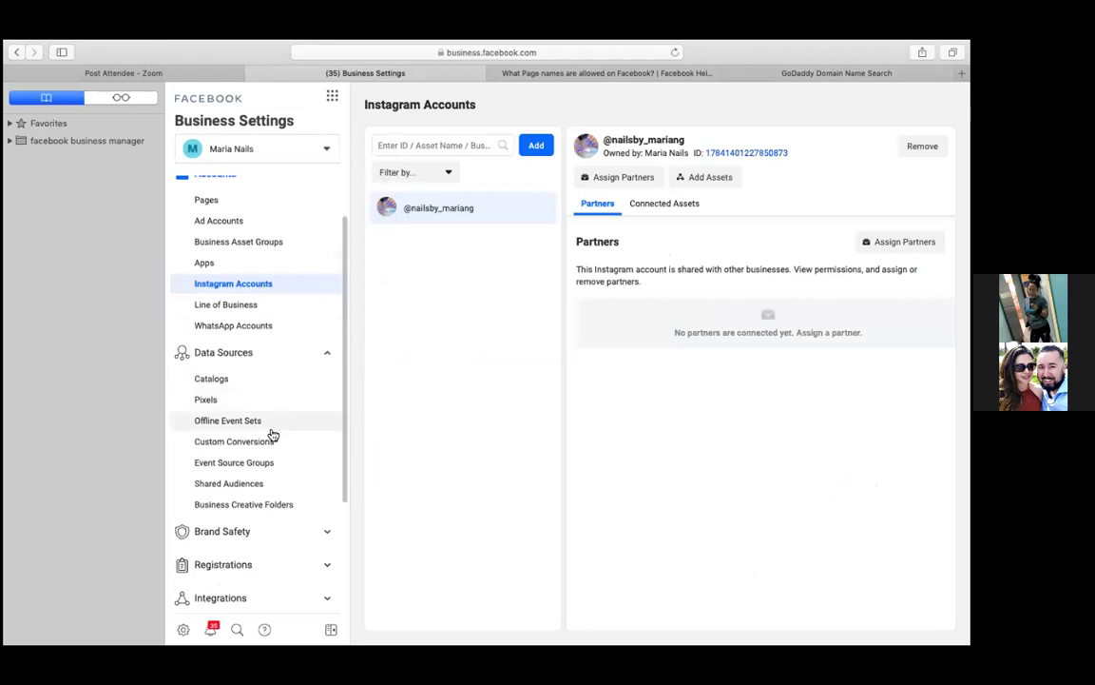
click(246, 535)
scroll(246, 535, down, 2)
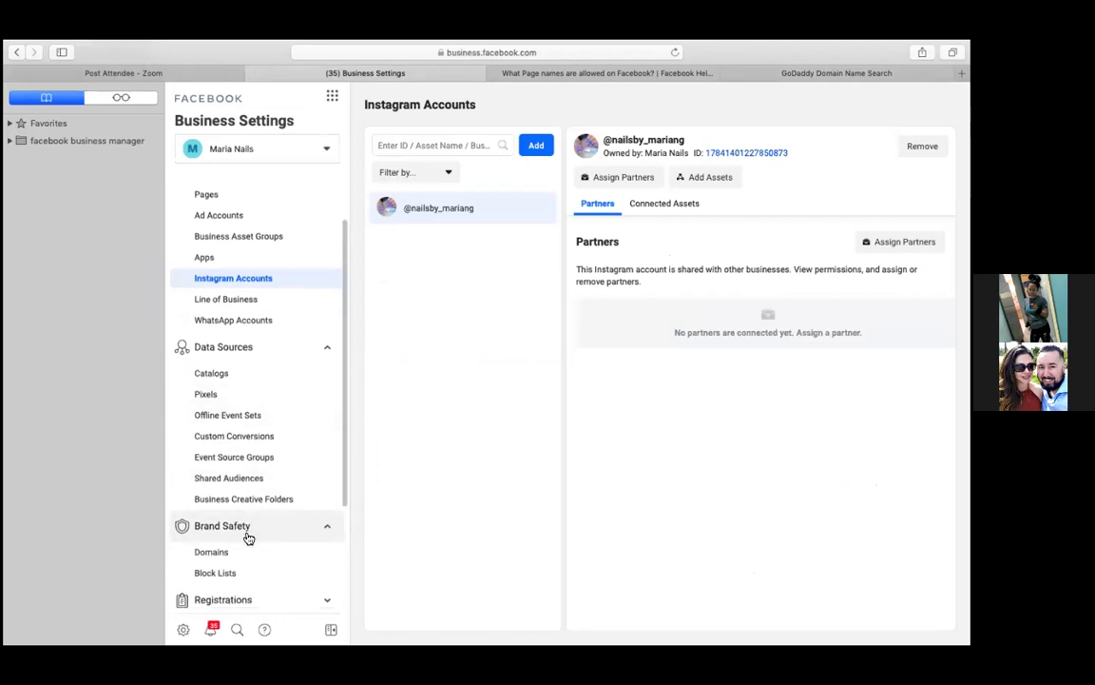
click(222, 489)
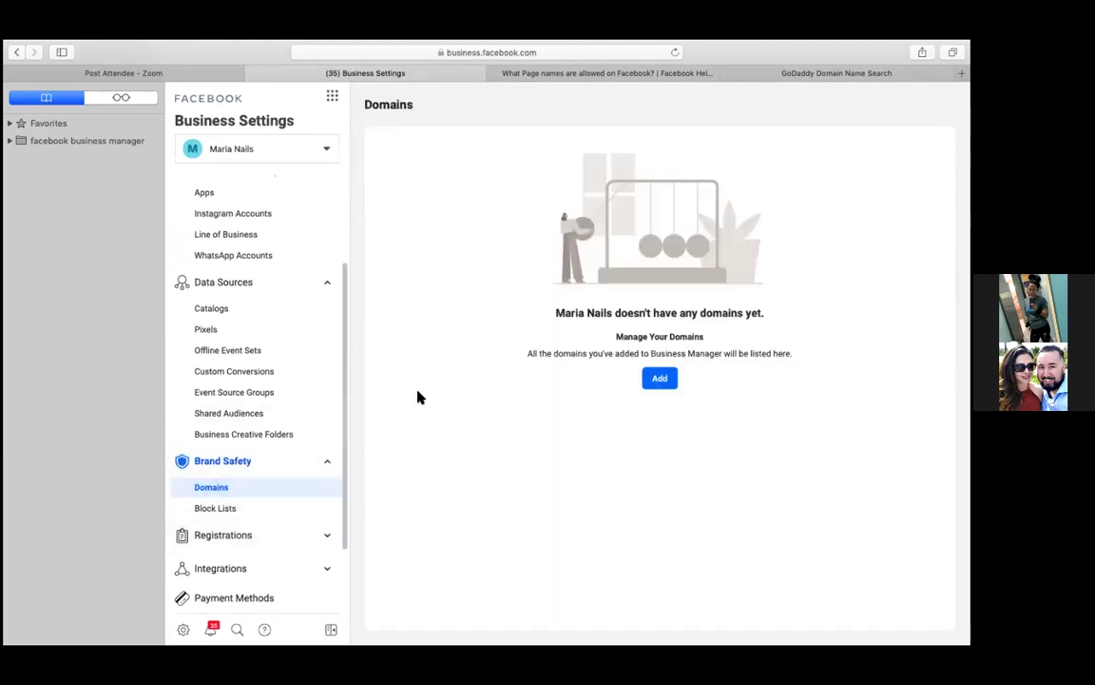
Bookmark the Domains page as "domain" in the facebook business manager folder
click(238, 47)
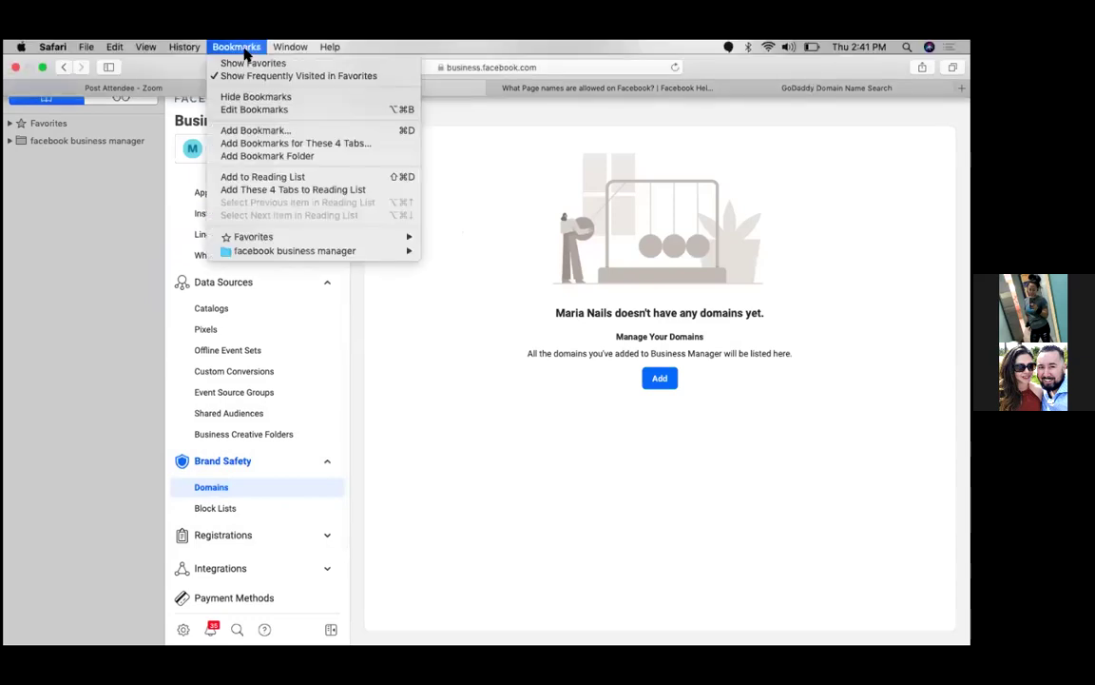
click(285, 130)
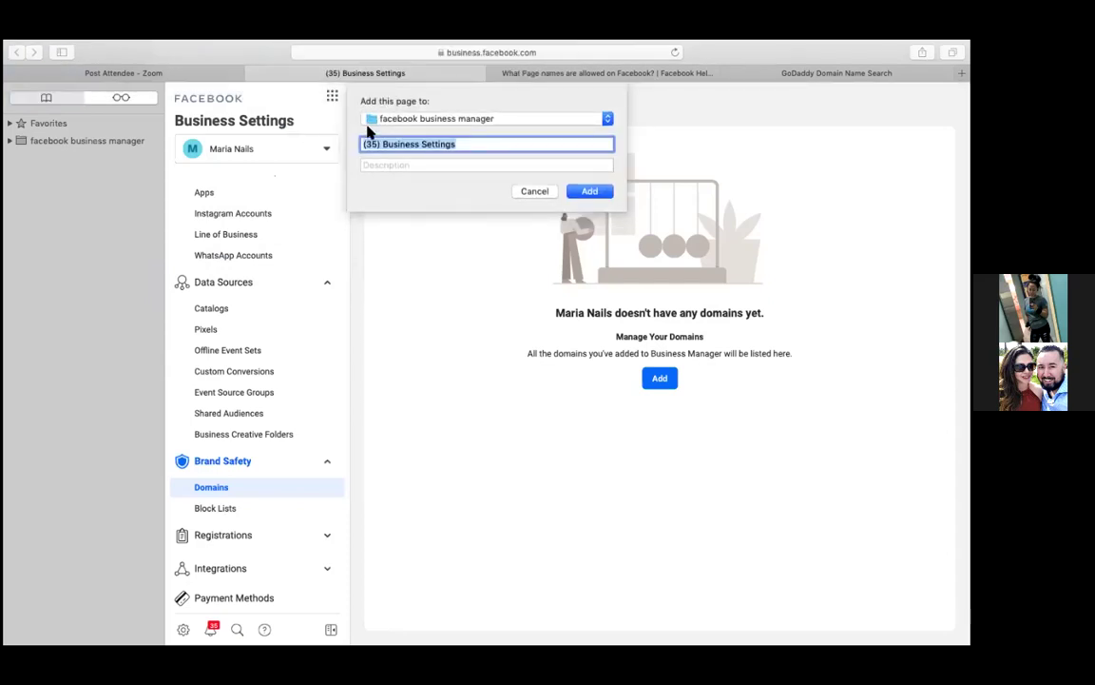
text(domain)
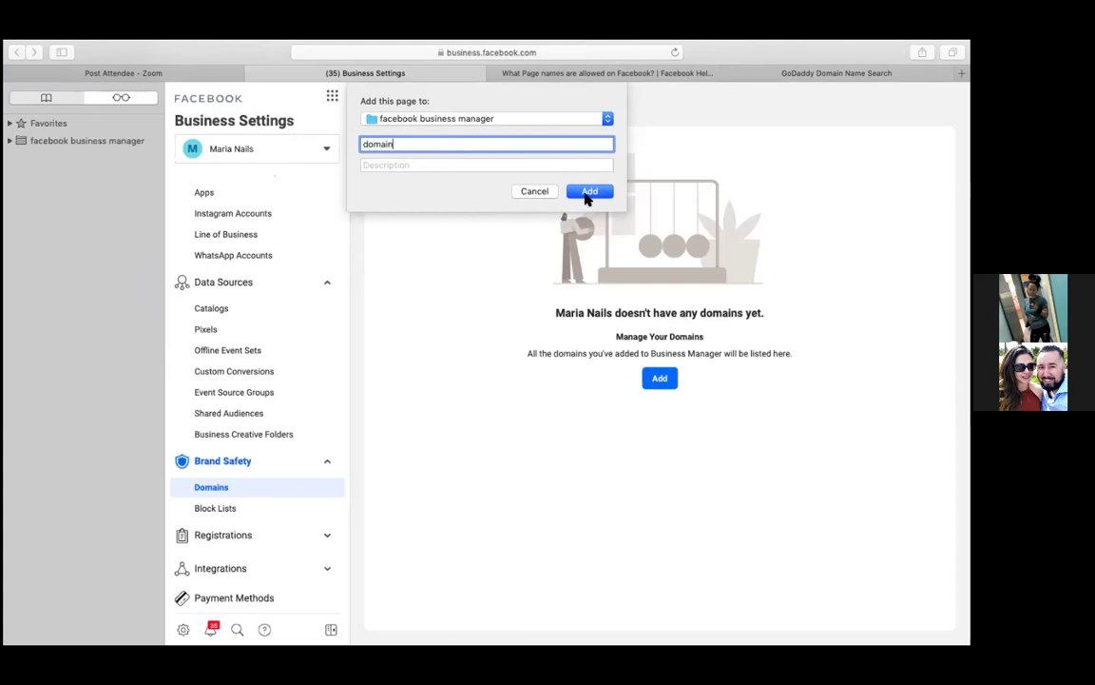
click(589, 194)
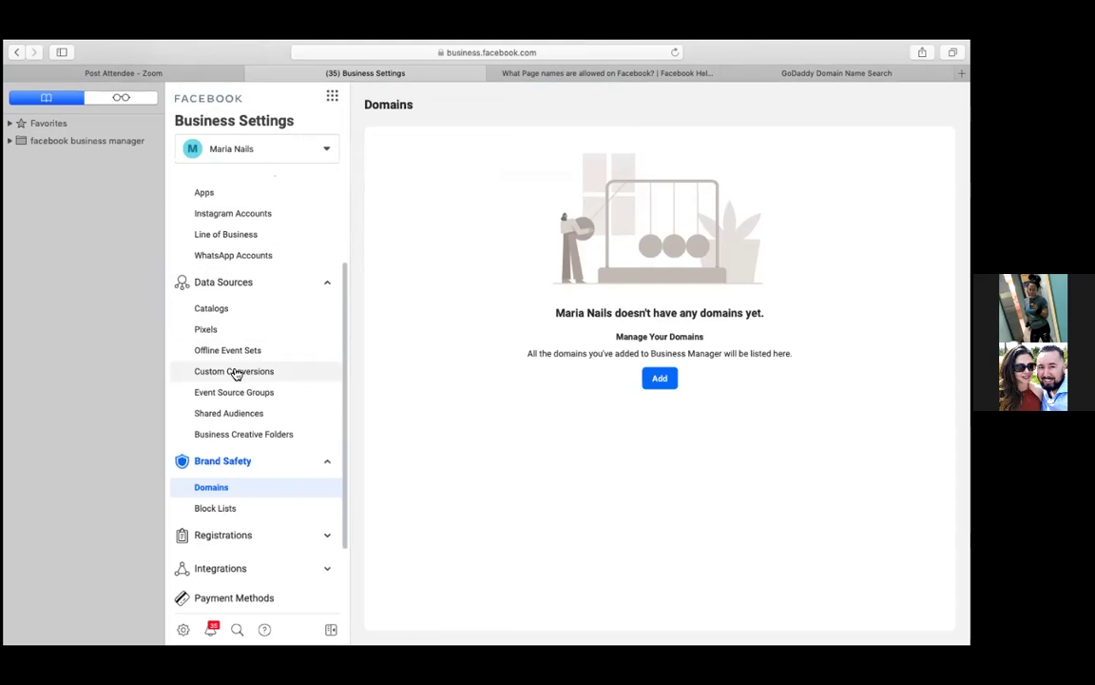
Open the business's Payment Methods page and bookmark it as "payment method" in the facebook business manager folder
scroll(236, 374, down, 3)
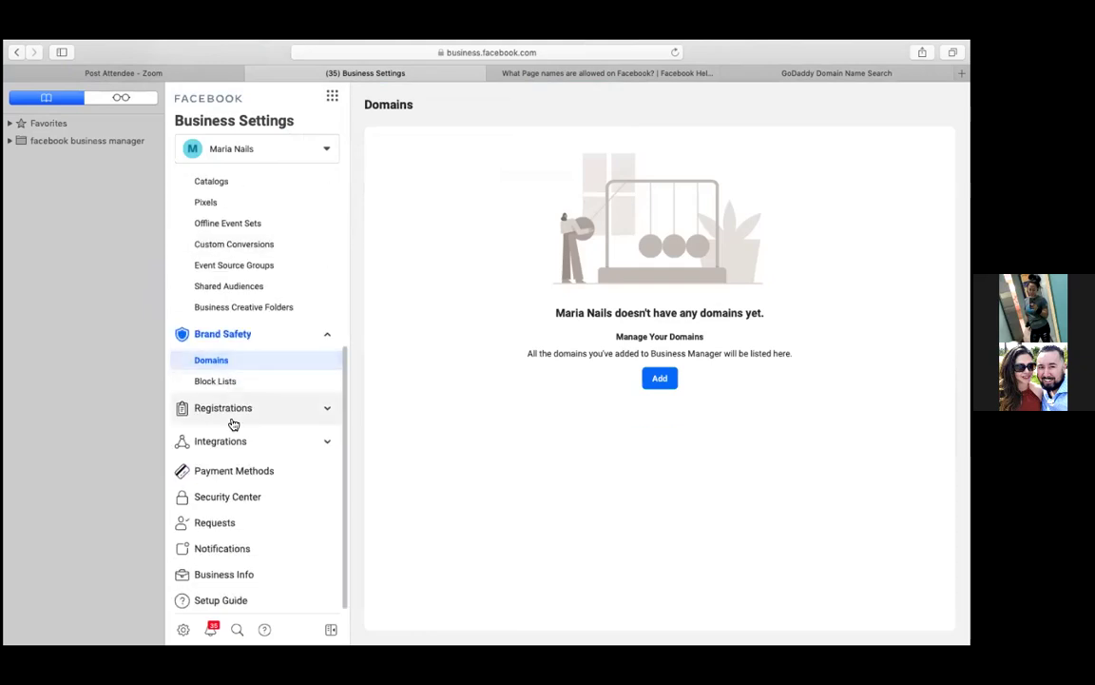
scroll(241, 479, down, 1)
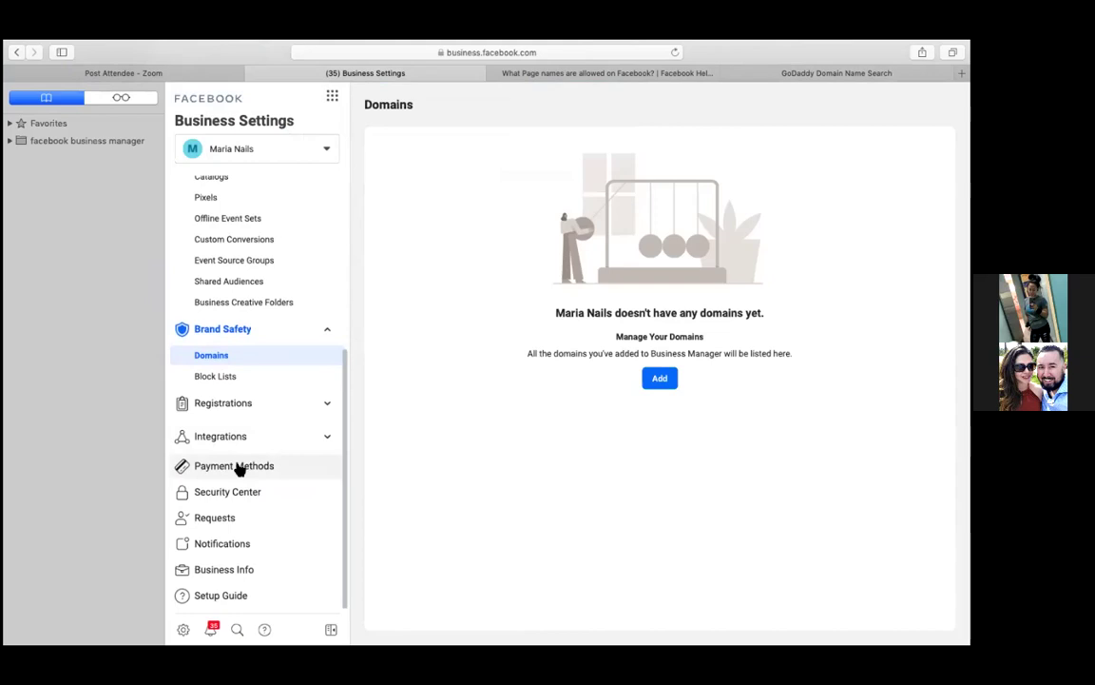
click(238, 469)
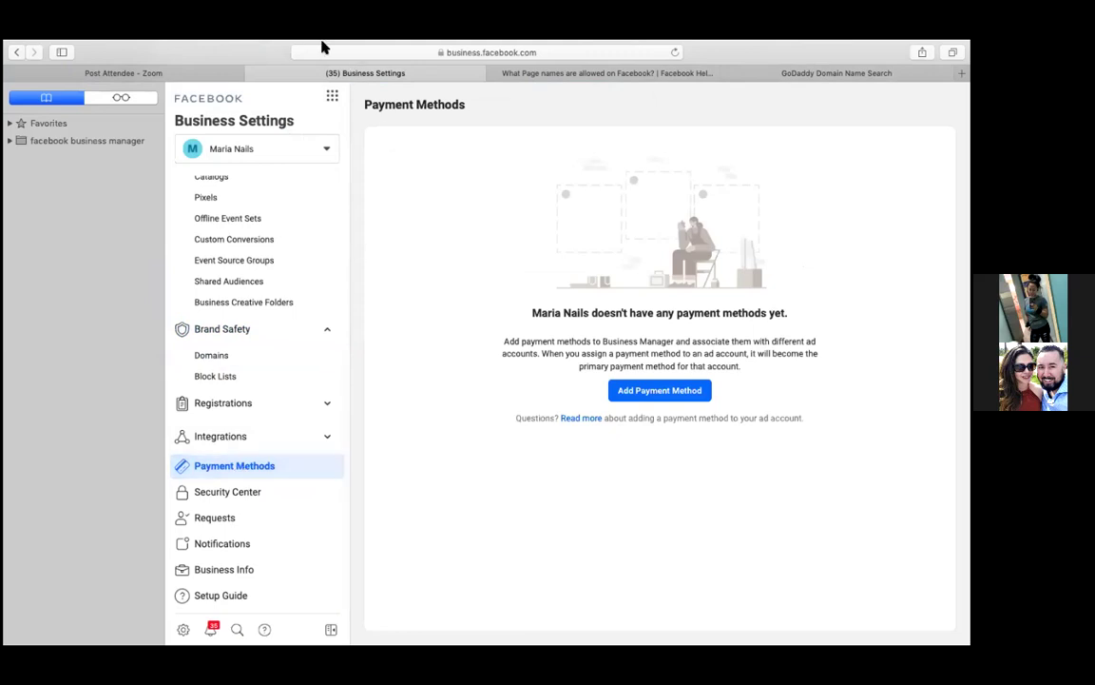
mouse_move(316, 40)
click(233, 47)
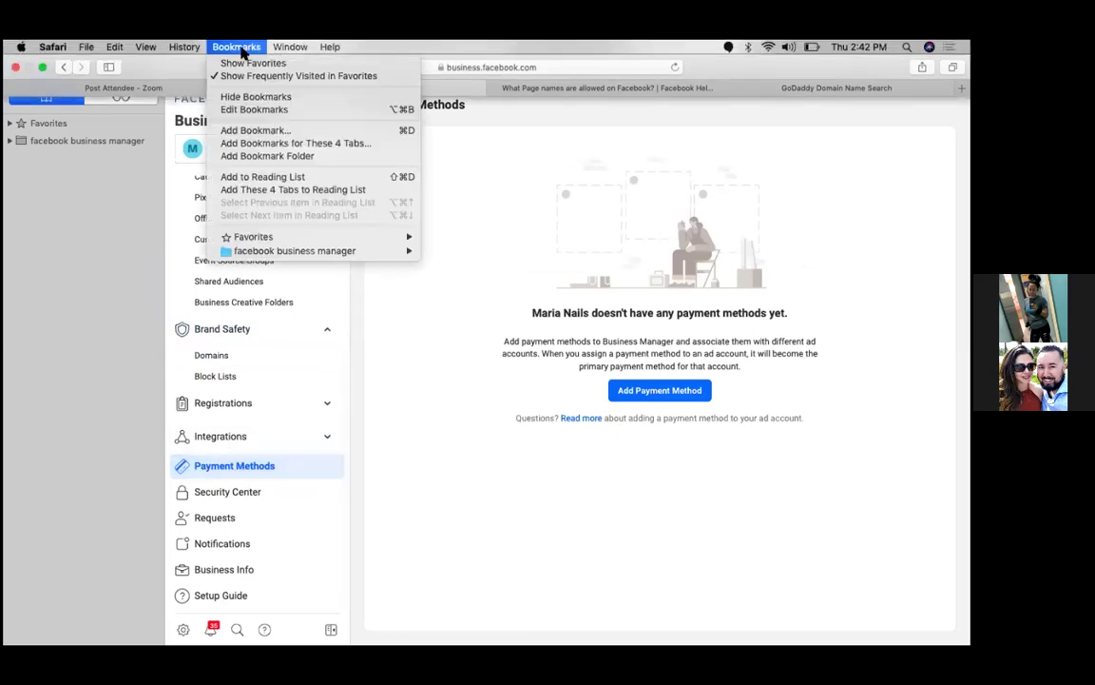
click(274, 133)
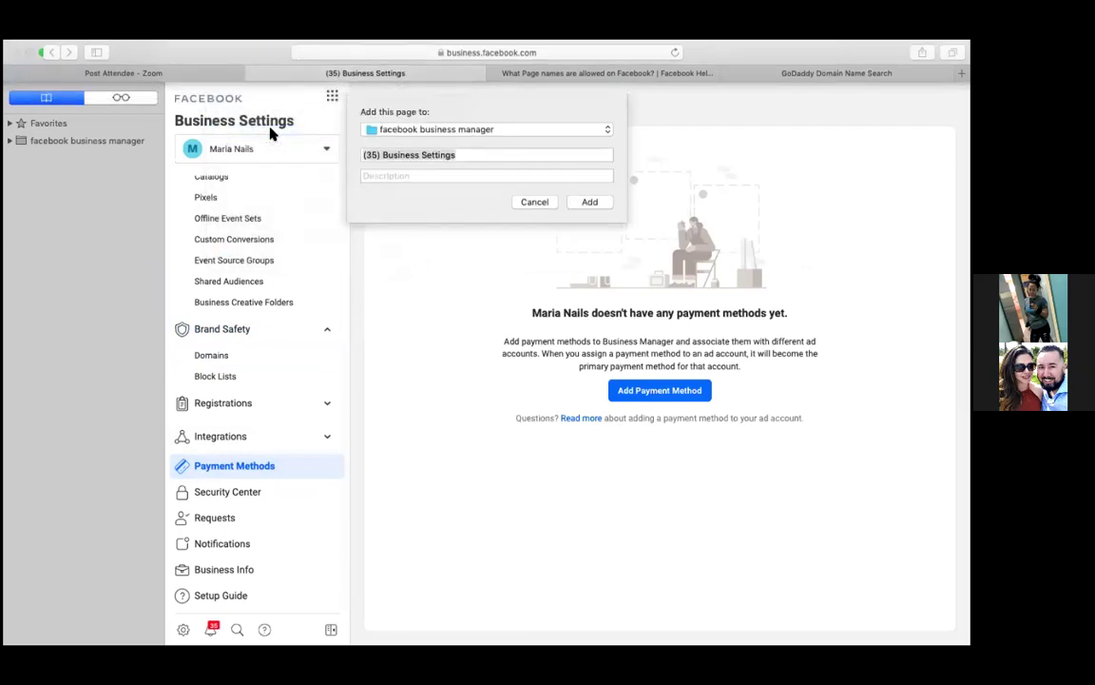
text(payment)
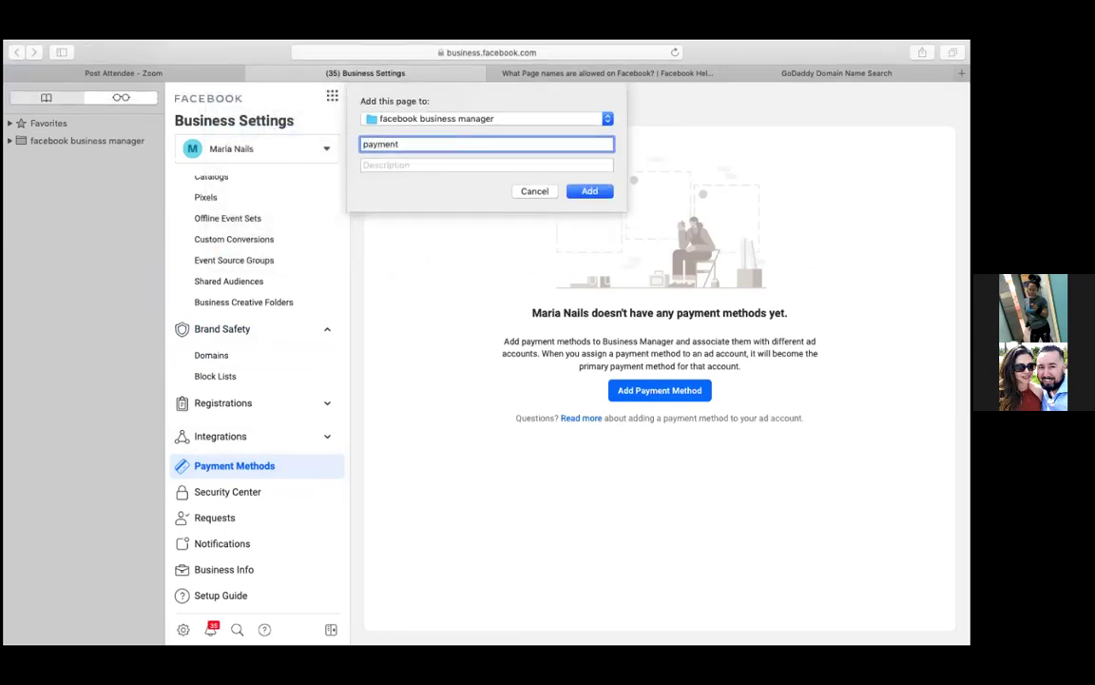
text( method)
click(588, 193)
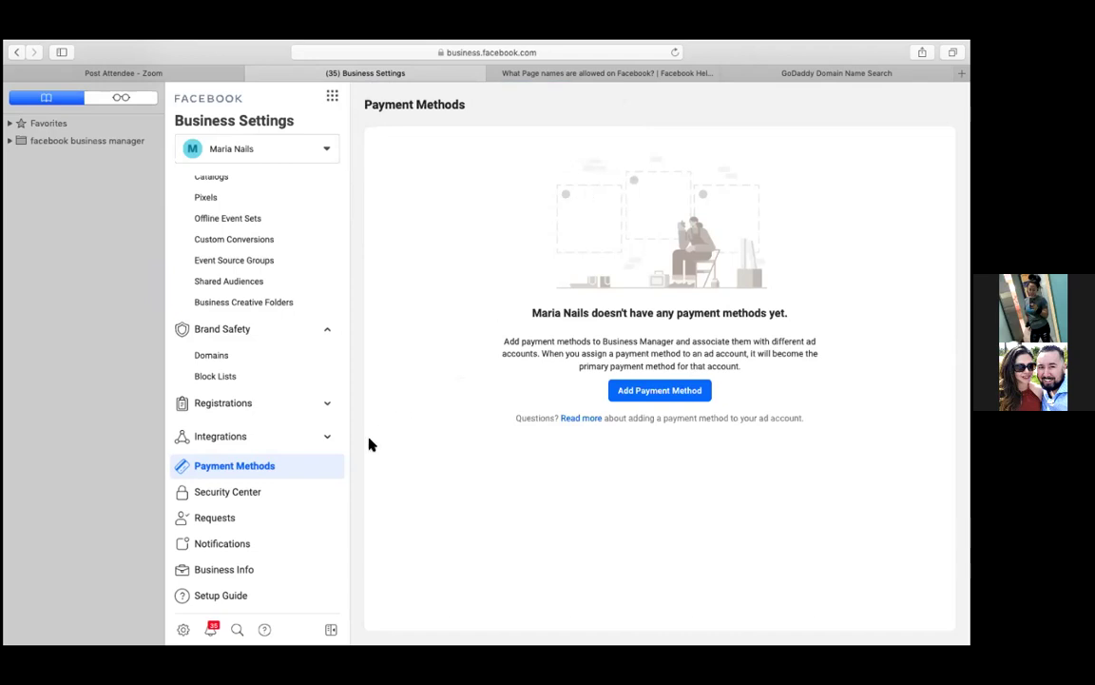
Open Business Info and review the business details, business options and personal info sections
click(244, 570)
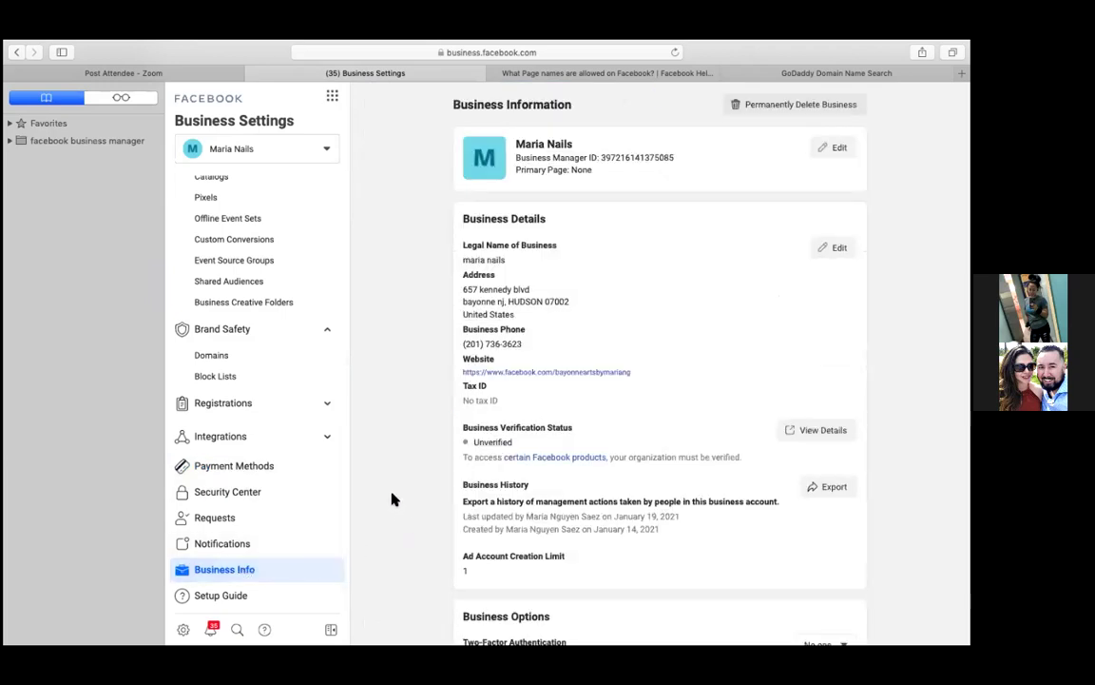
scroll(395, 499, down, 2)
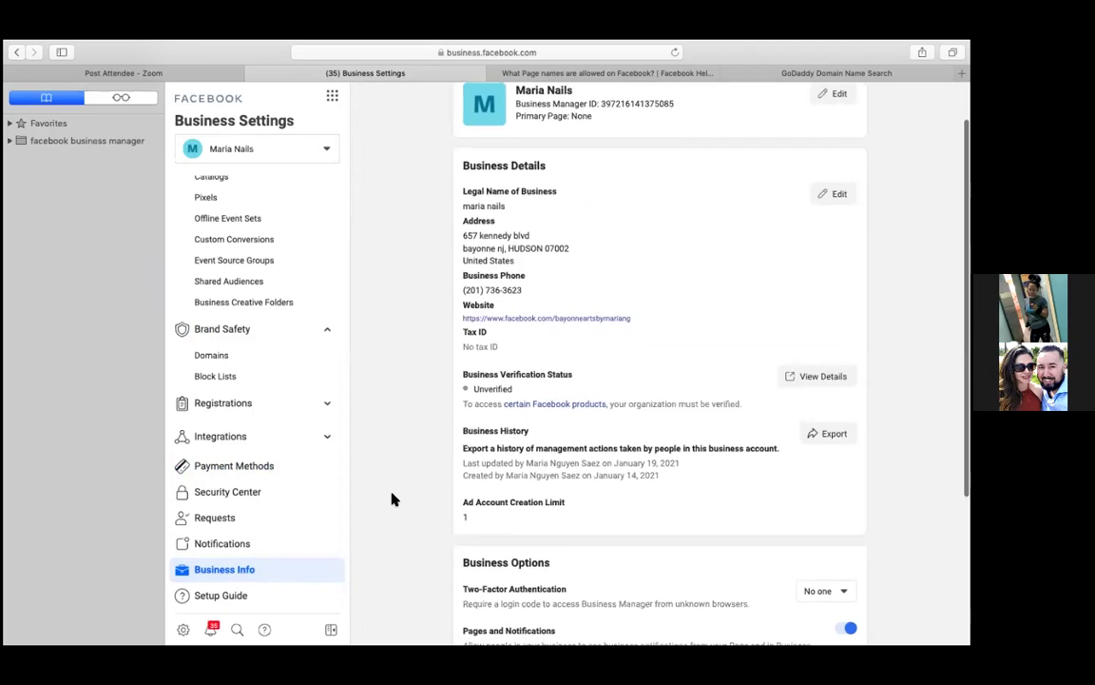
scroll(395, 500, down, 2)
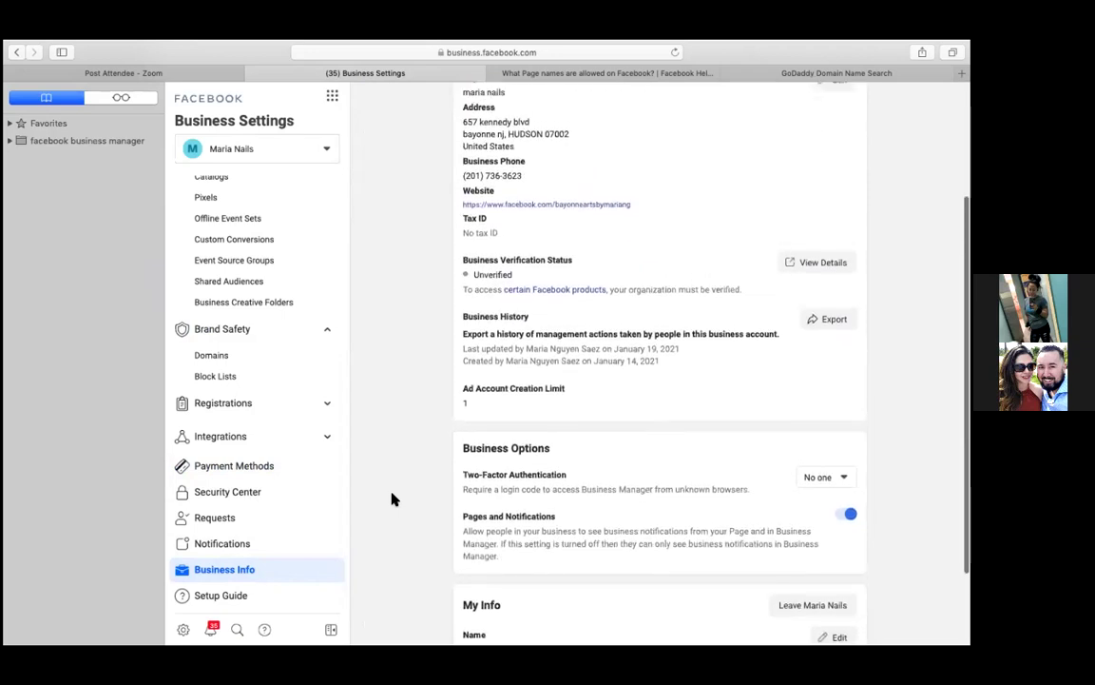
scroll(394, 499, down, 4)
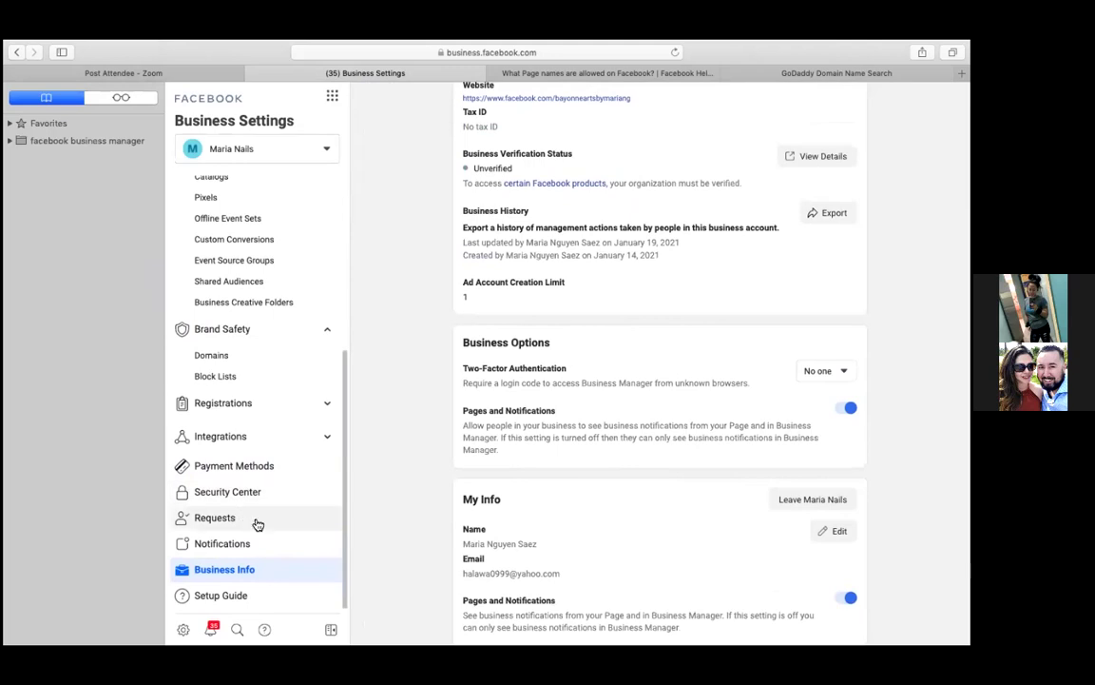
scroll(255, 523, up, 3)
scroll(257, 524, up, 3)
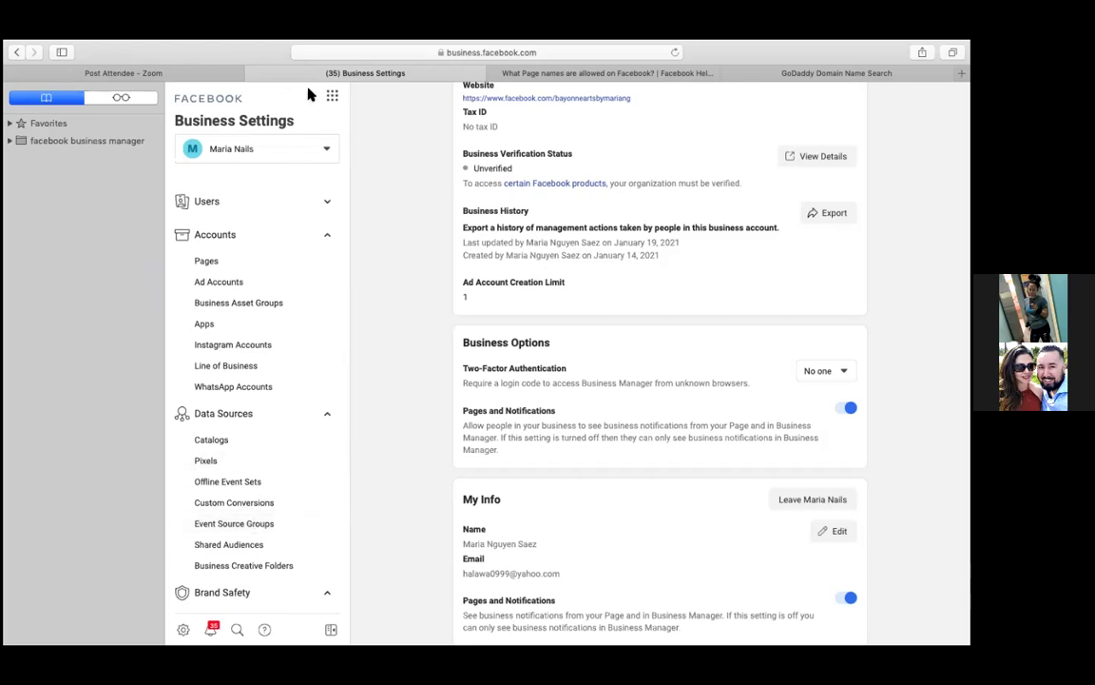
Open Ads Manager from Business Settings and expand the full list of available ad accounts
click(333, 99)
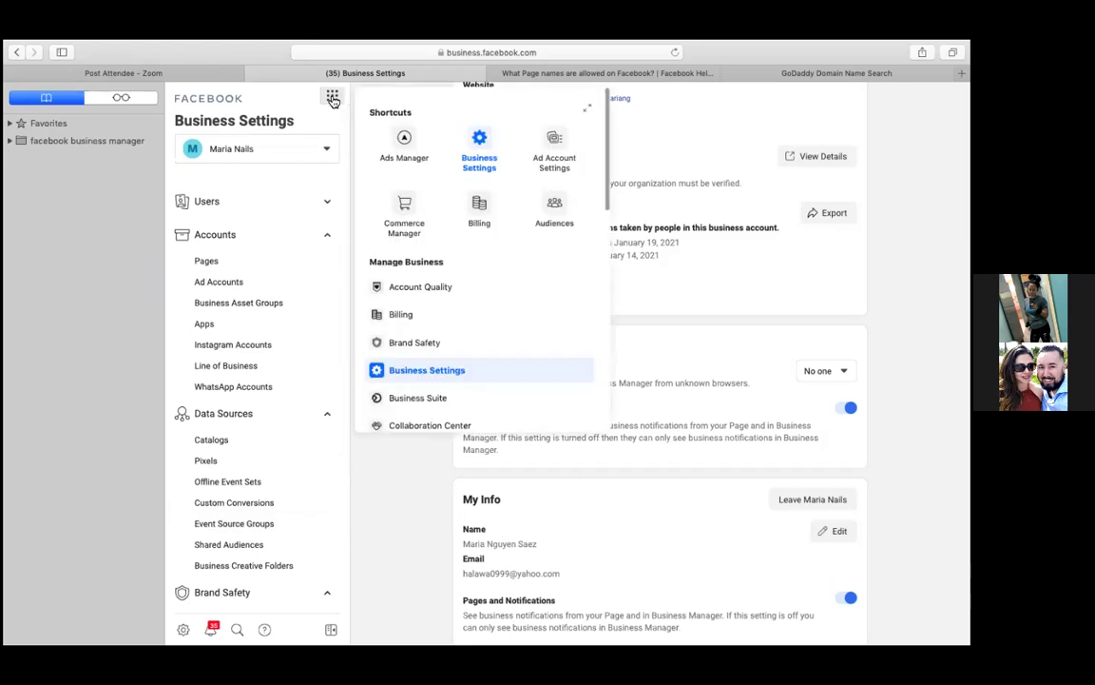
click(409, 154)
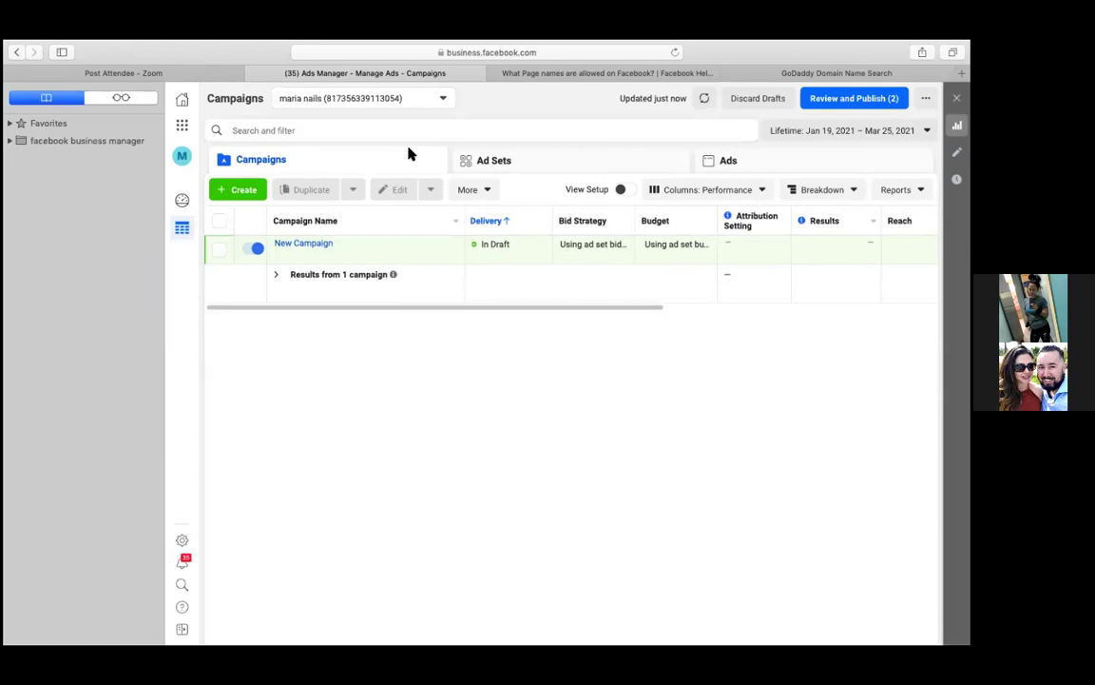
click(444, 101)
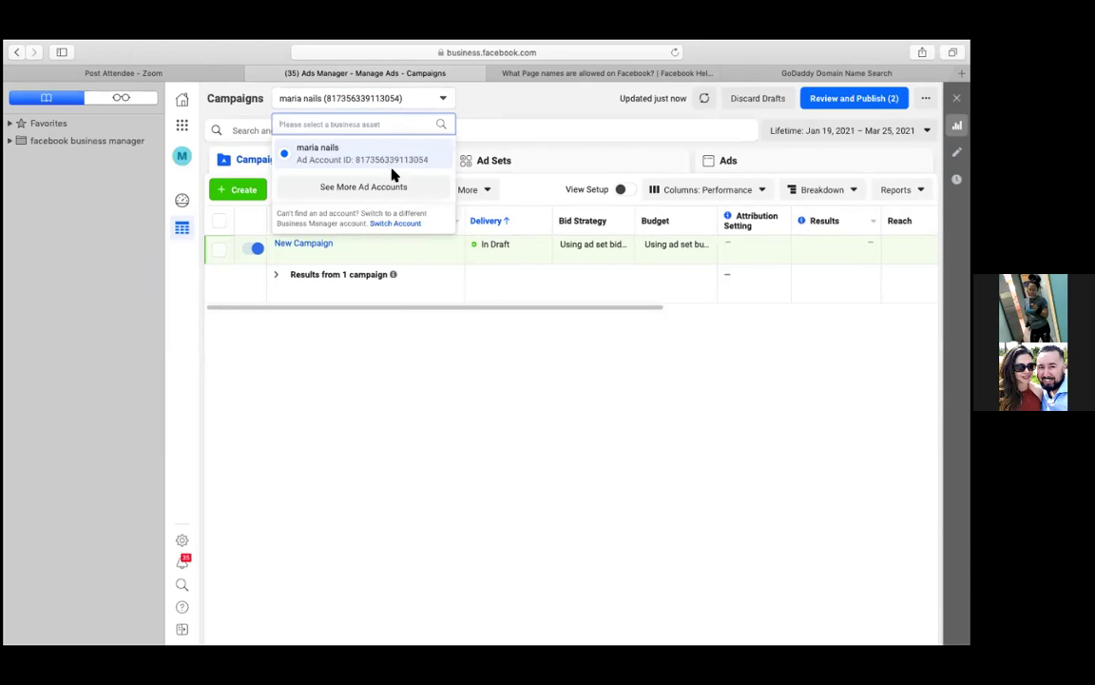
click(392, 190)
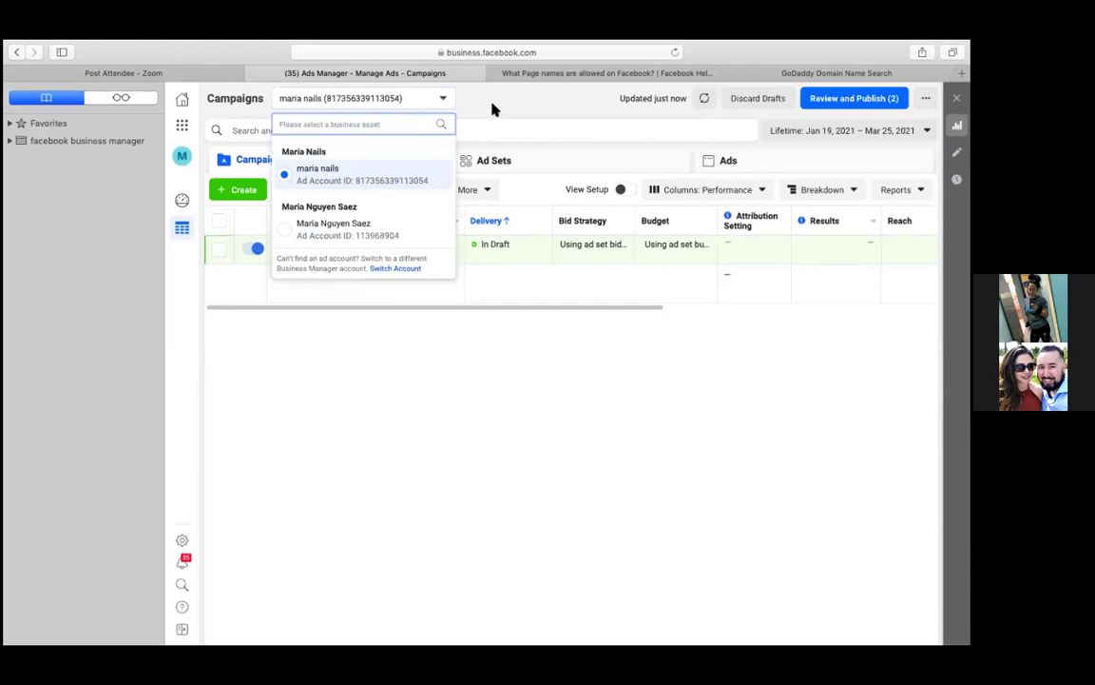
Bookmark the Ads Manager campaigns page as "ads manager" in the facebook business manager folder and close the ad account list
mouse_move(303, 44)
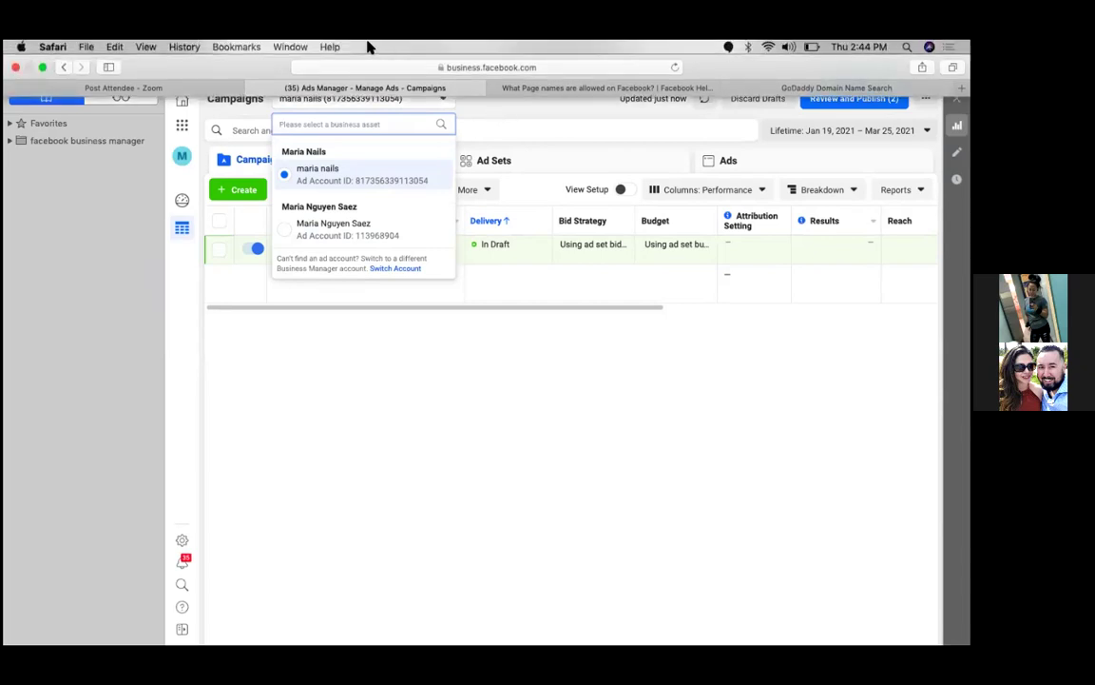
click(226, 48)
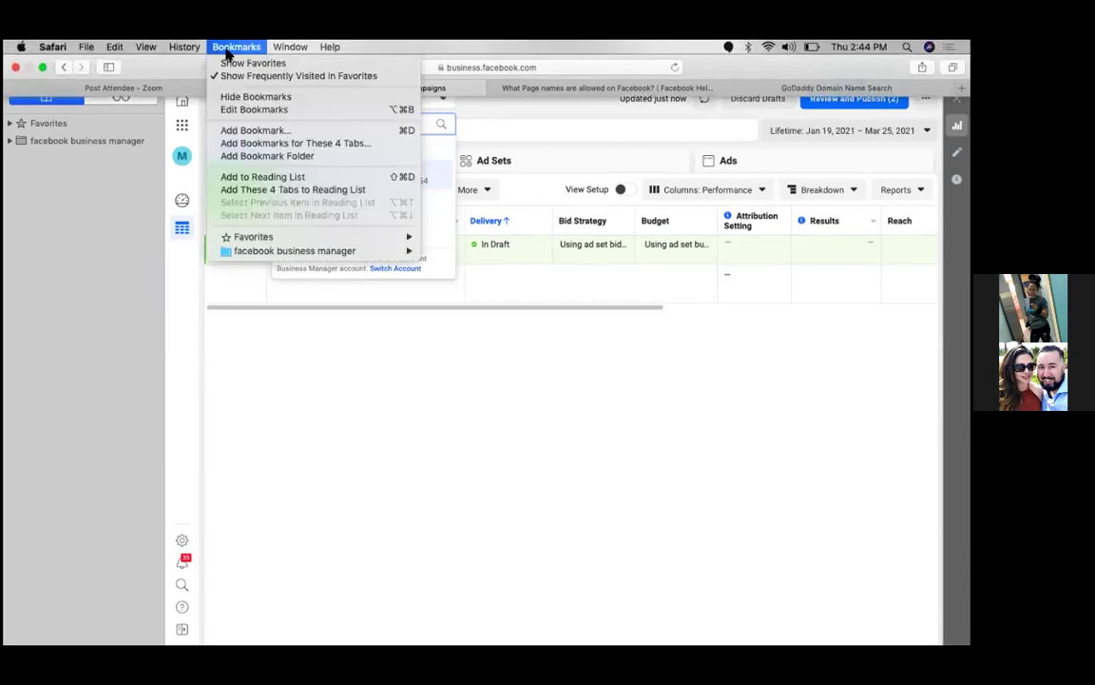
click(253, 132)
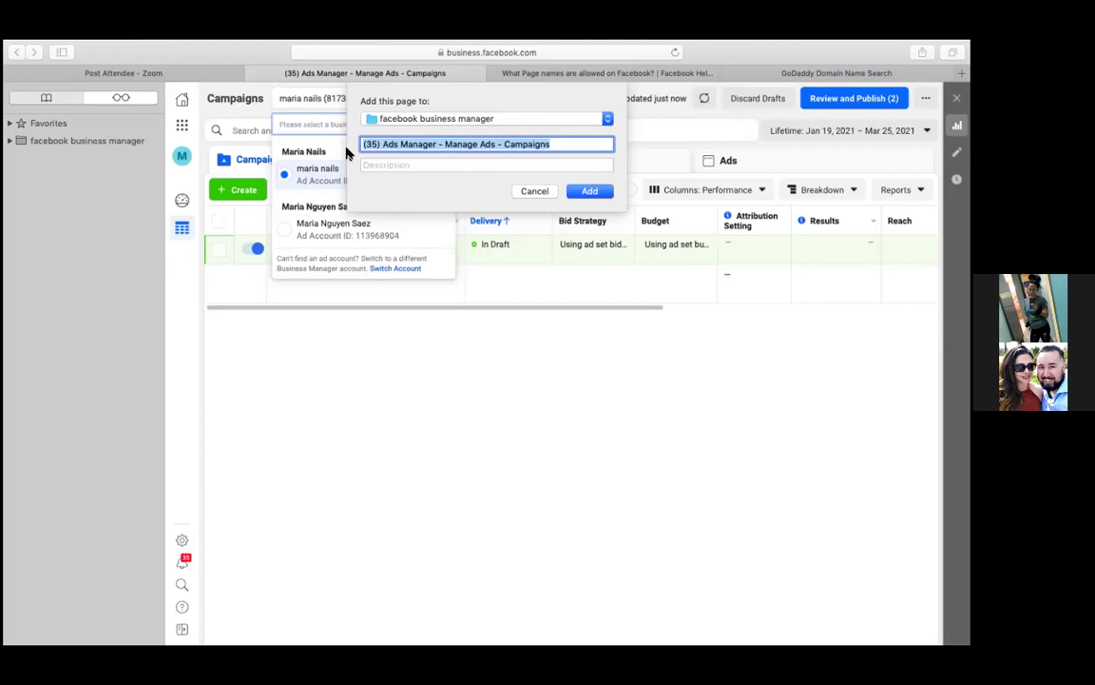
key(BackSpace)
text(ads manager)
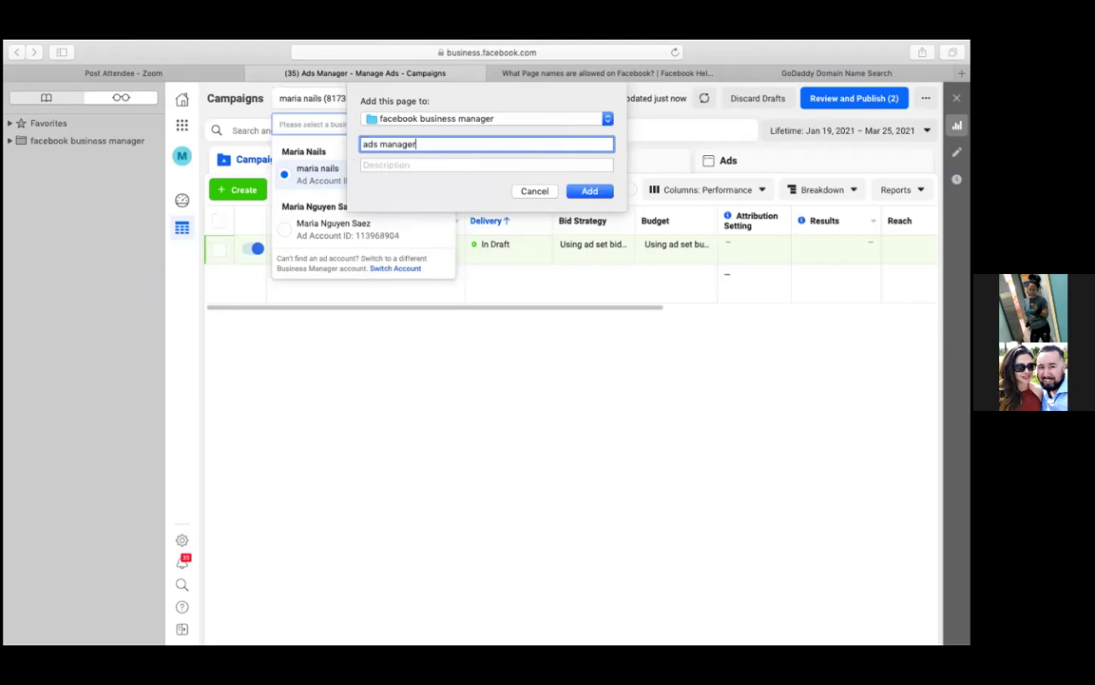
click(588, 191)
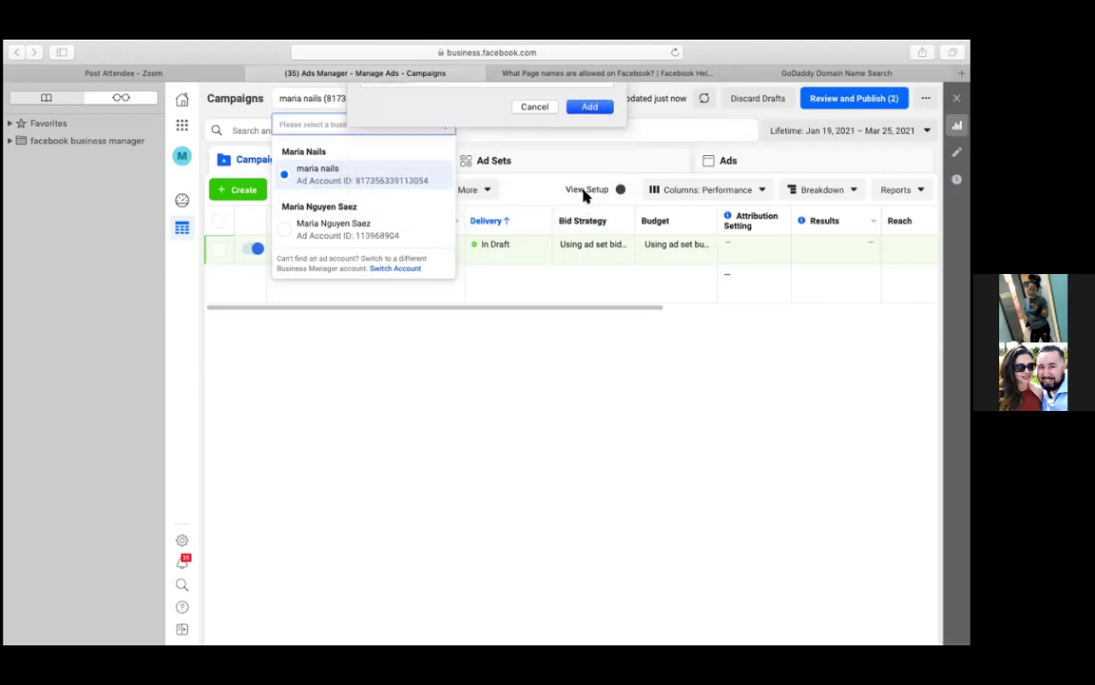
click(616, 373)
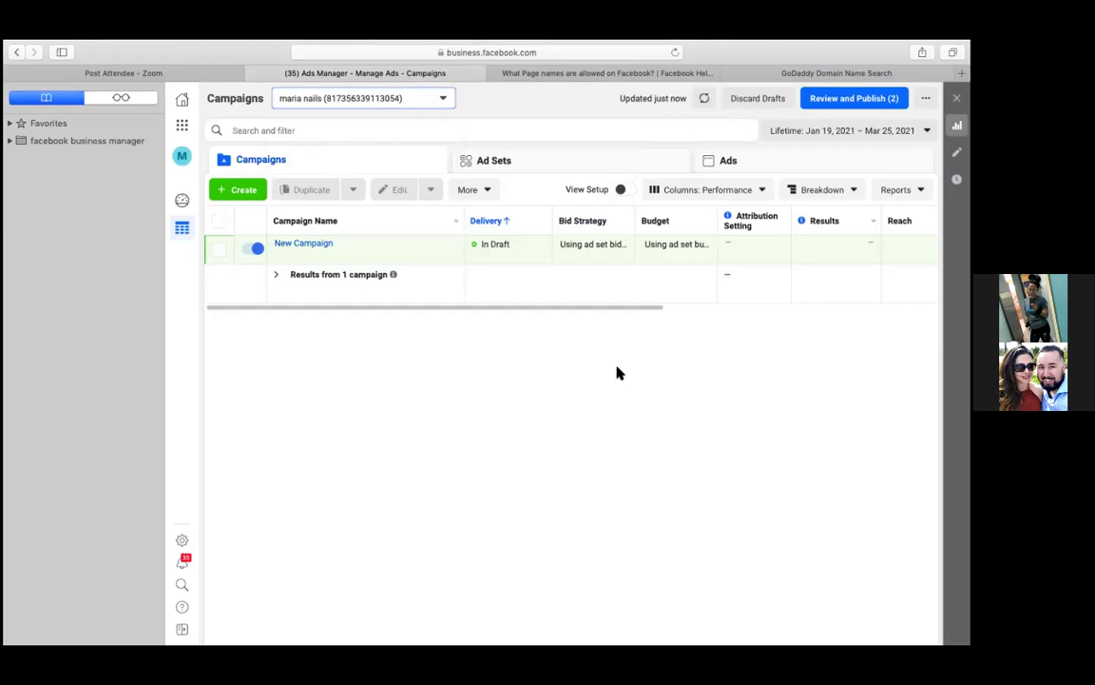
Open the ad account's Audiences page and start a custom audience using Instagram account as the source
click(183, 129)
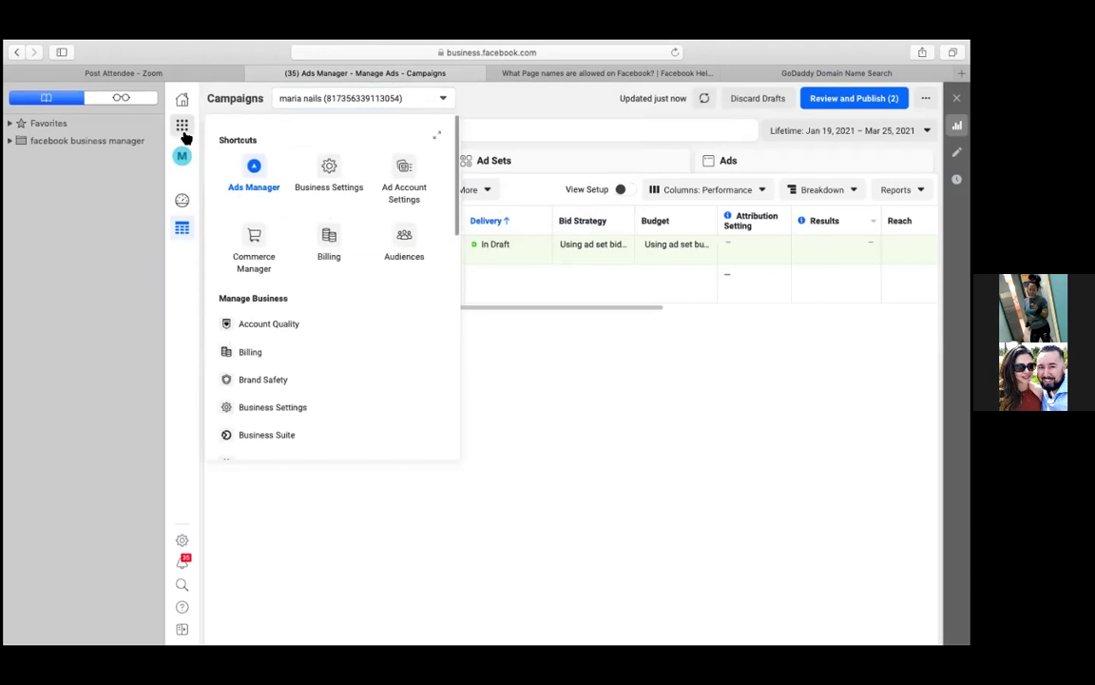
click(404, 238)
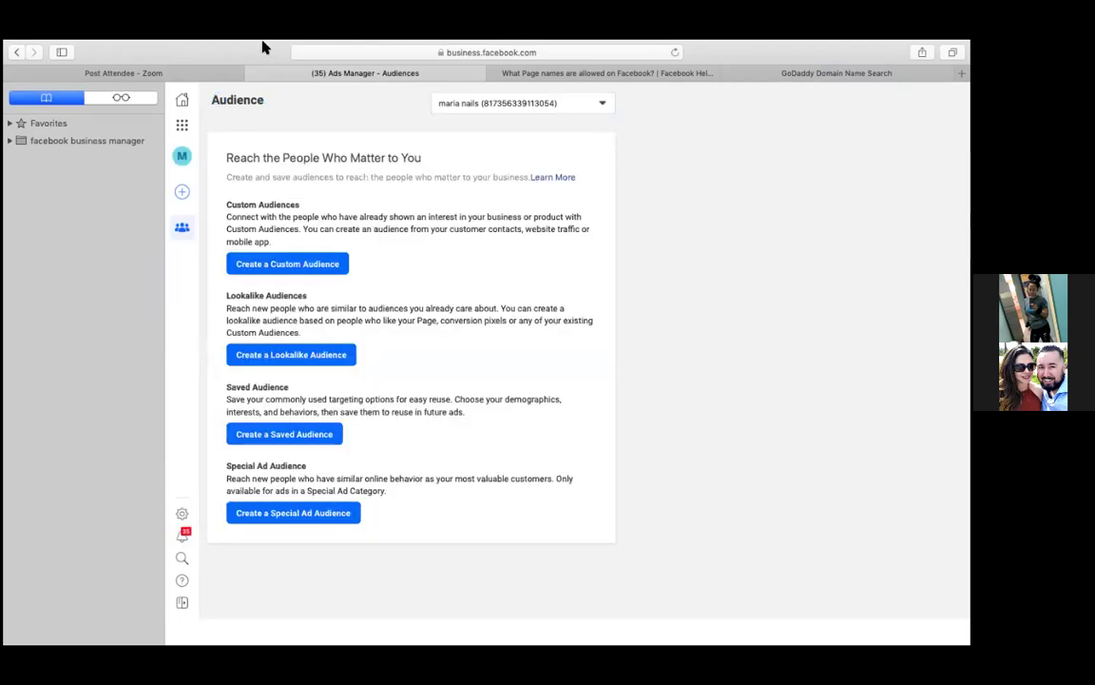
mouse_move(265, 41)
click(330, 266)
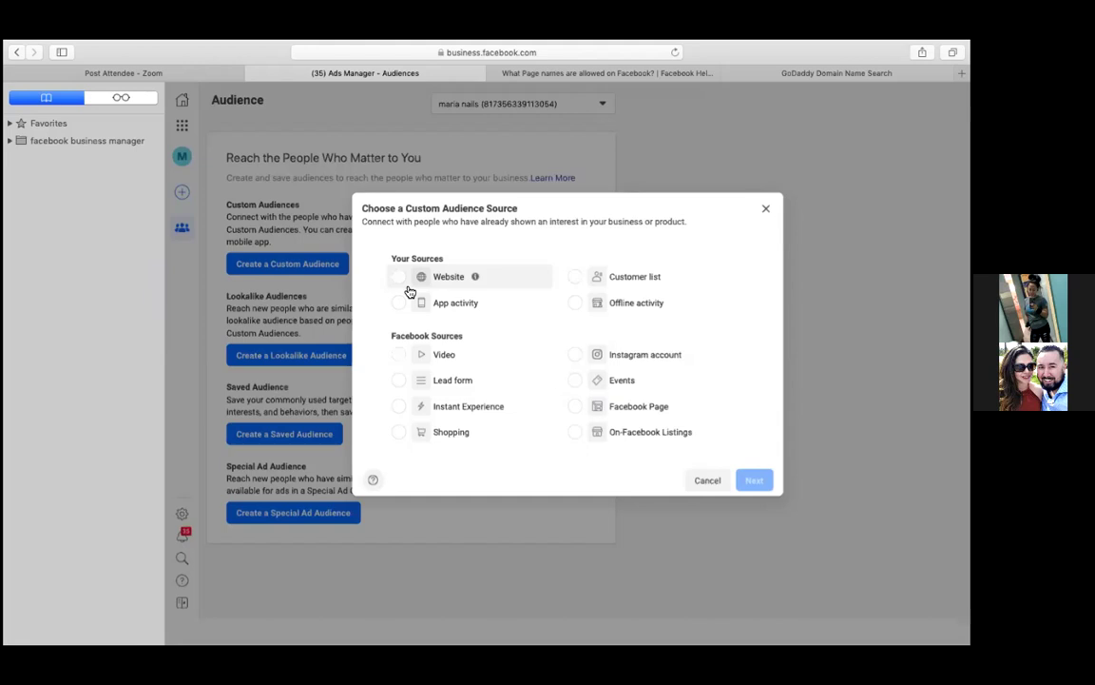
click(577, 361)
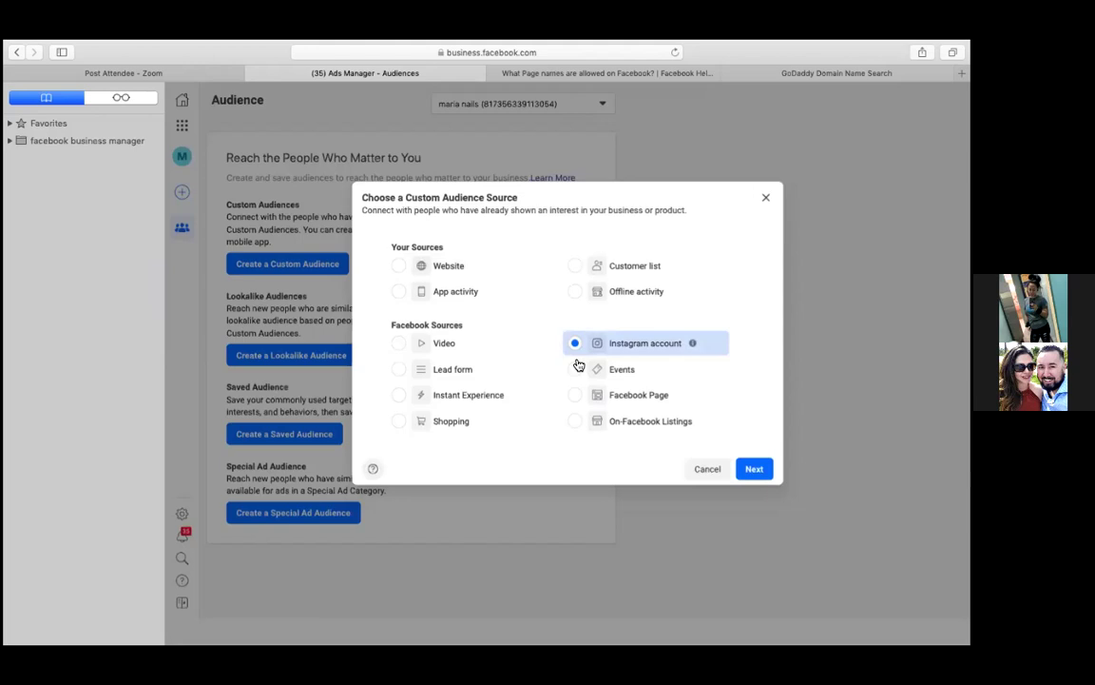
click(754, 470)
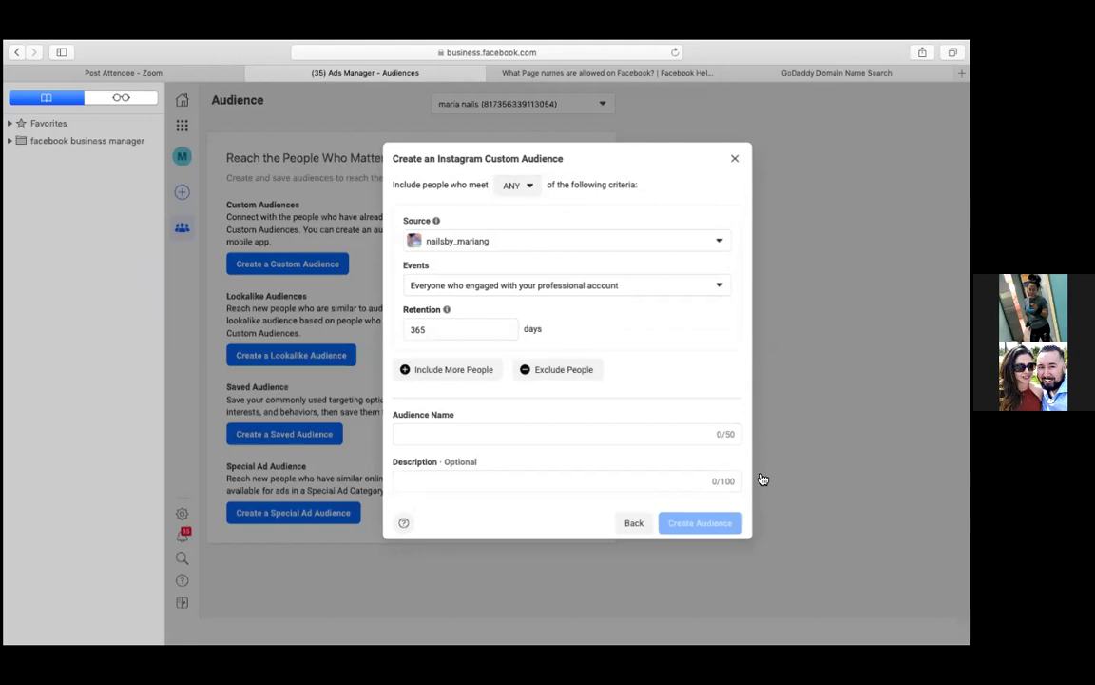
Create the Instagram audience for "Everyone who engaged with your professional account" and name it "people who engage with my IG"
click(721, 287)
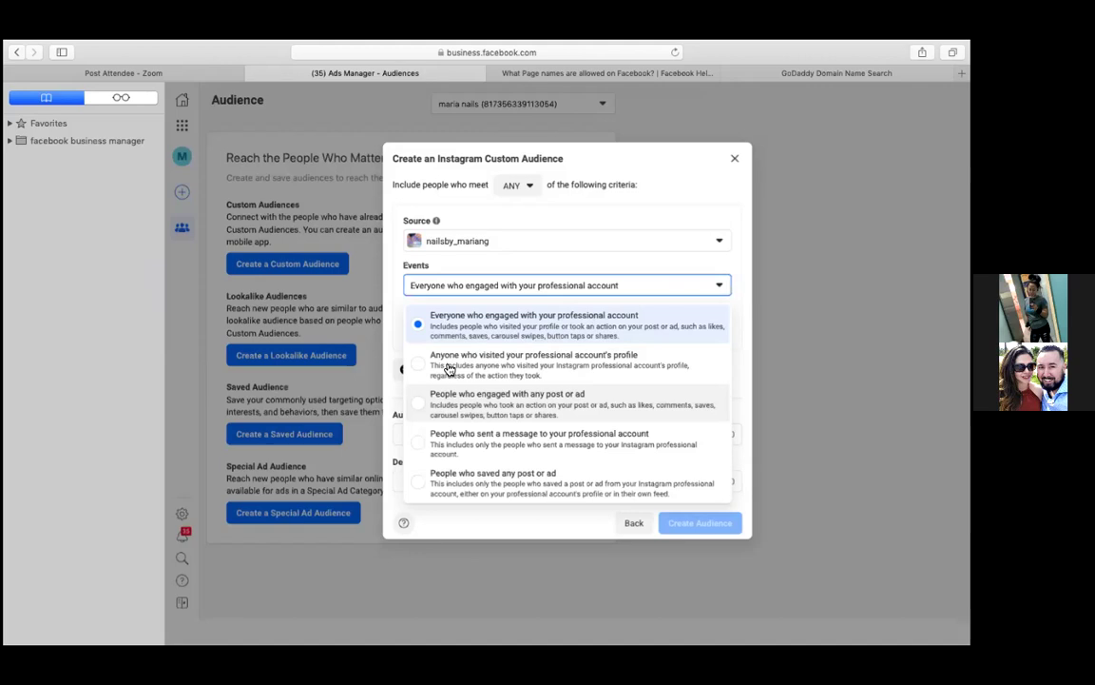
click(495, 329)
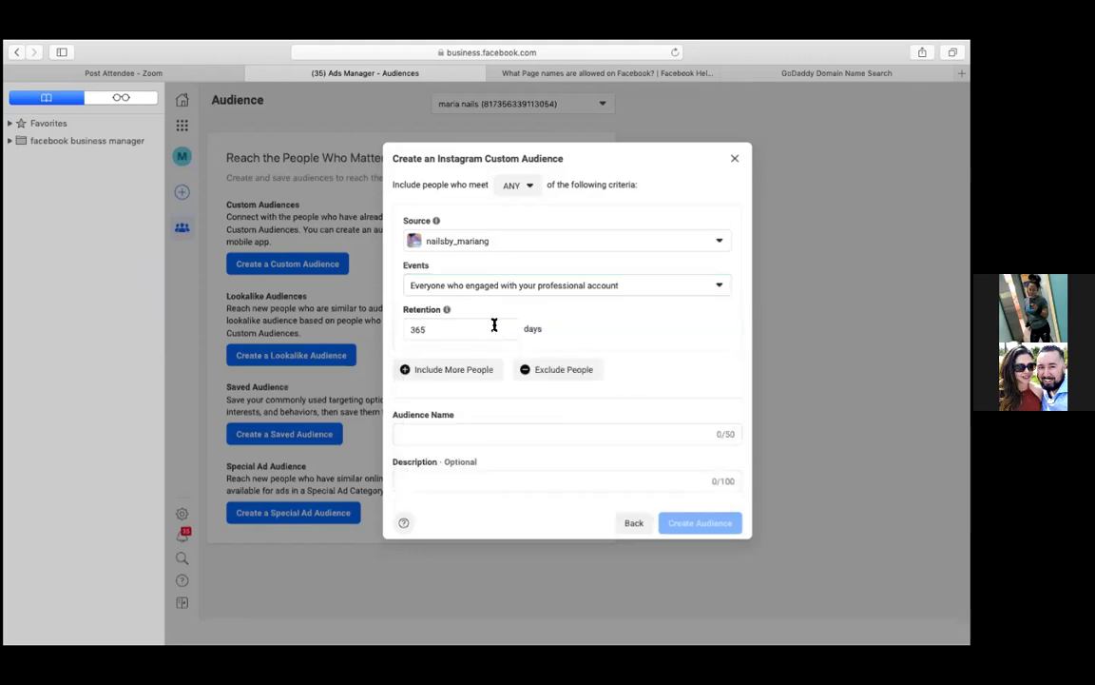
click(503, 432)
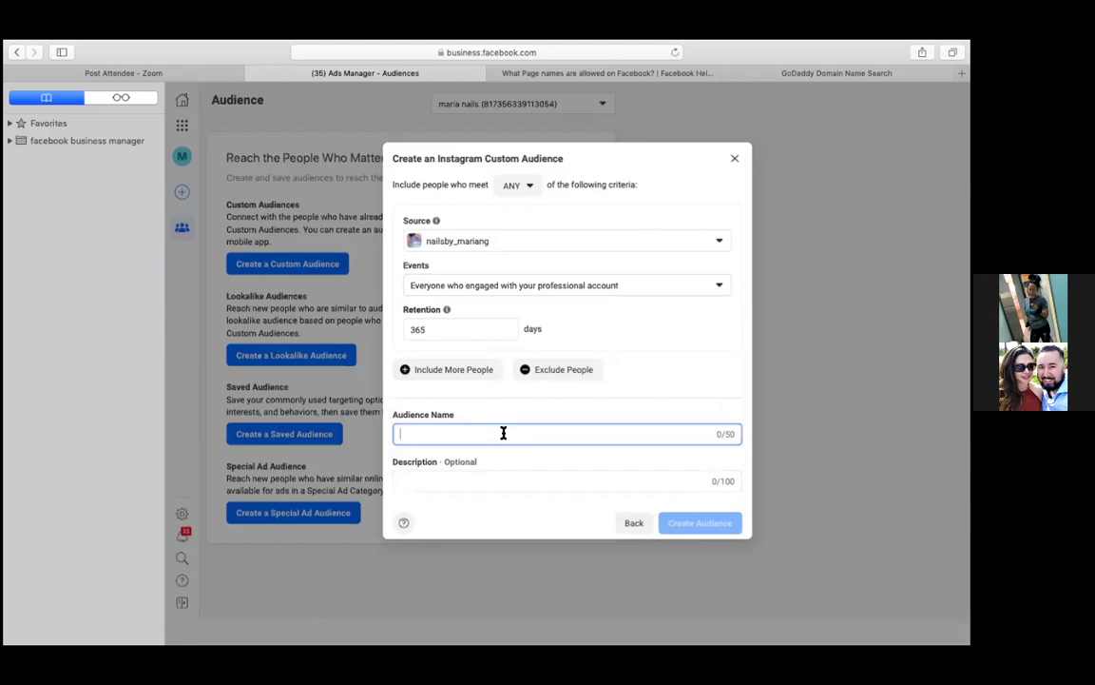
text(e)
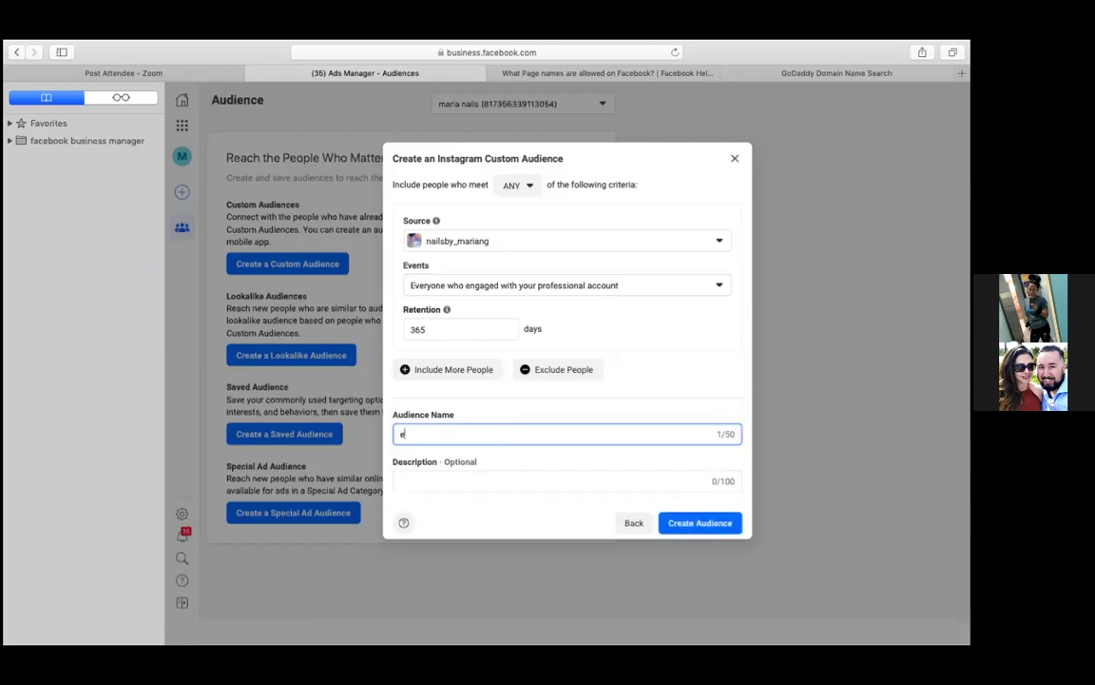
key(BackSpace)
text(people who engage with my )
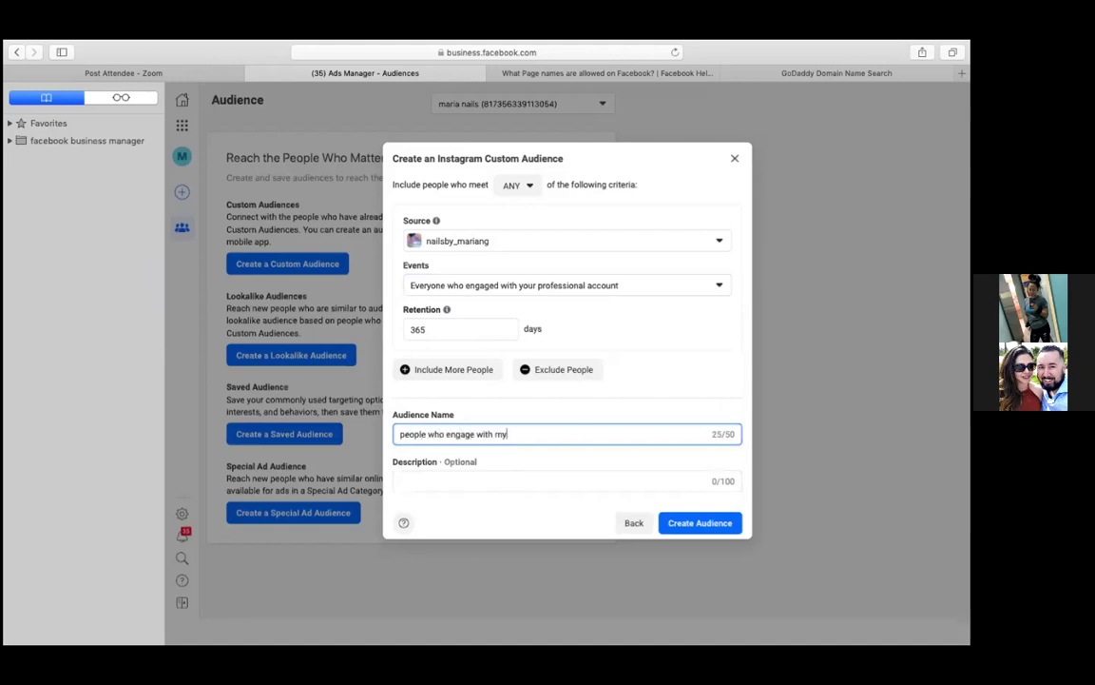
text(IG)
click(724, 530)
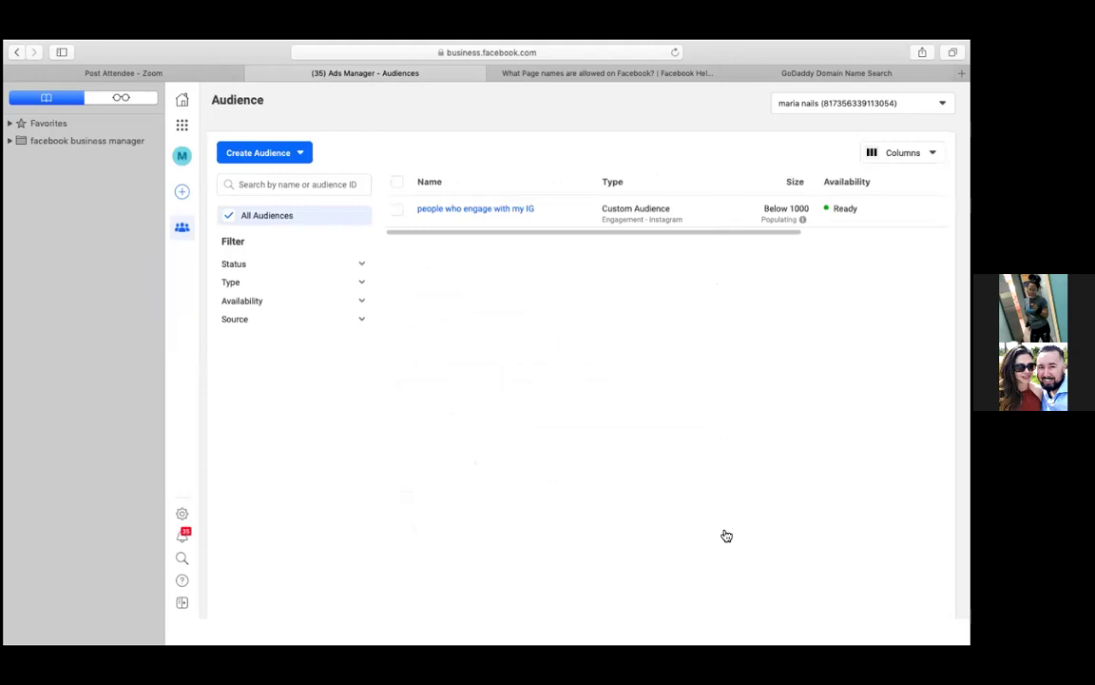
Bookmark the Audiences page as "costume audiance" in the facebook business manager folder
mouse_move(285, 43)
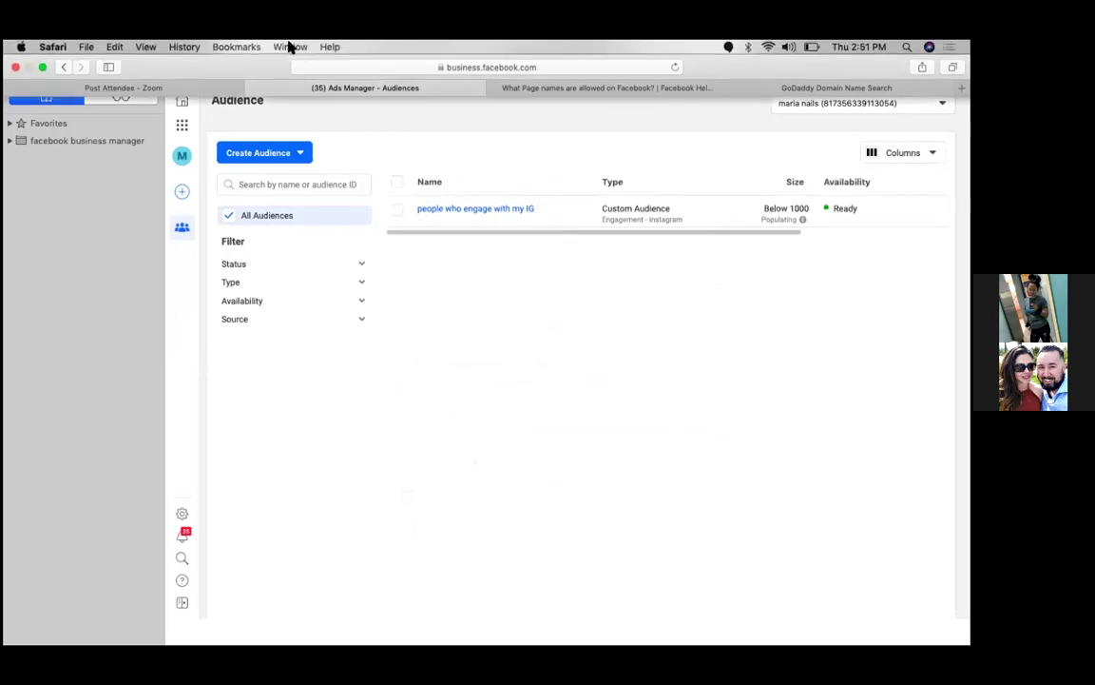
click(237, 46)
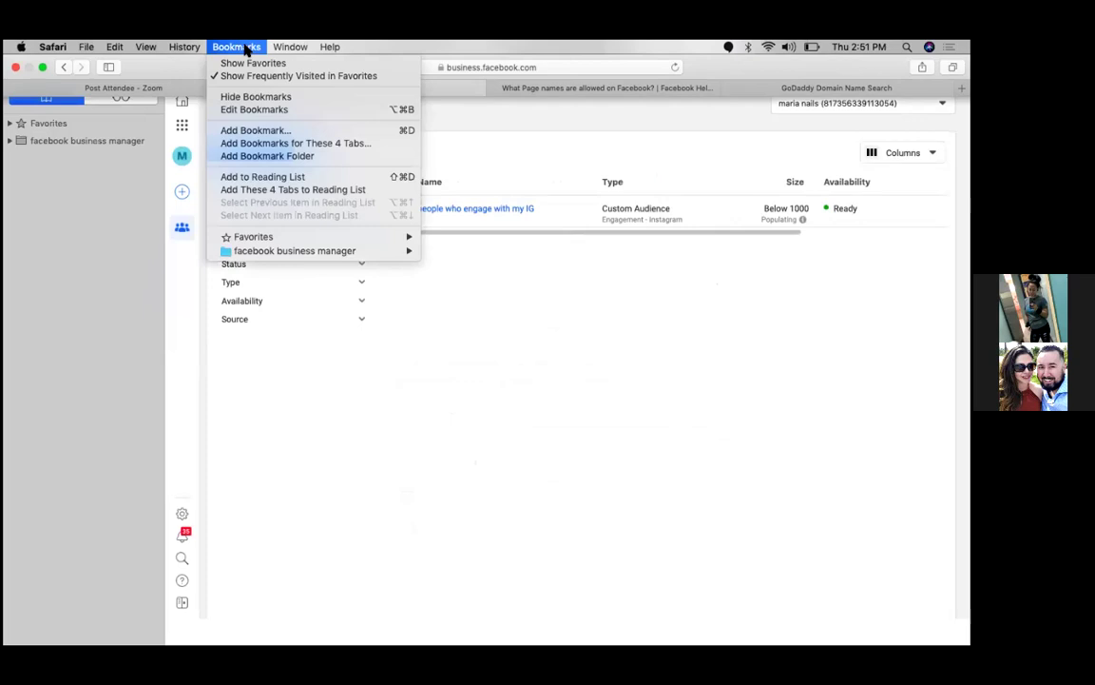
click(293, 134)
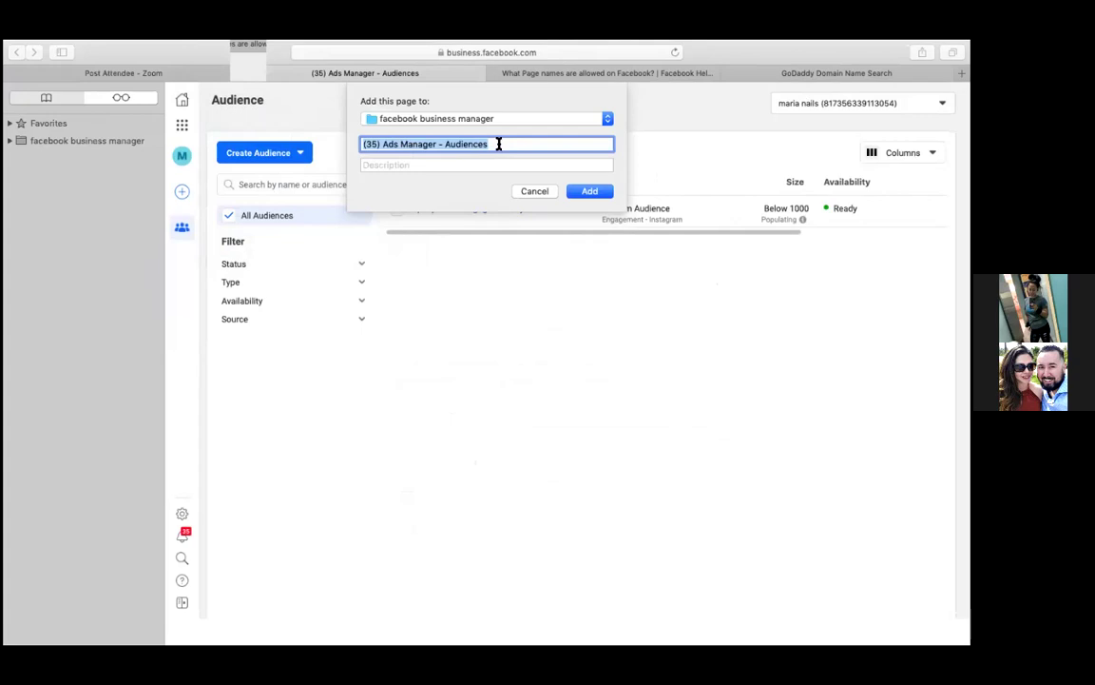
text(engage)
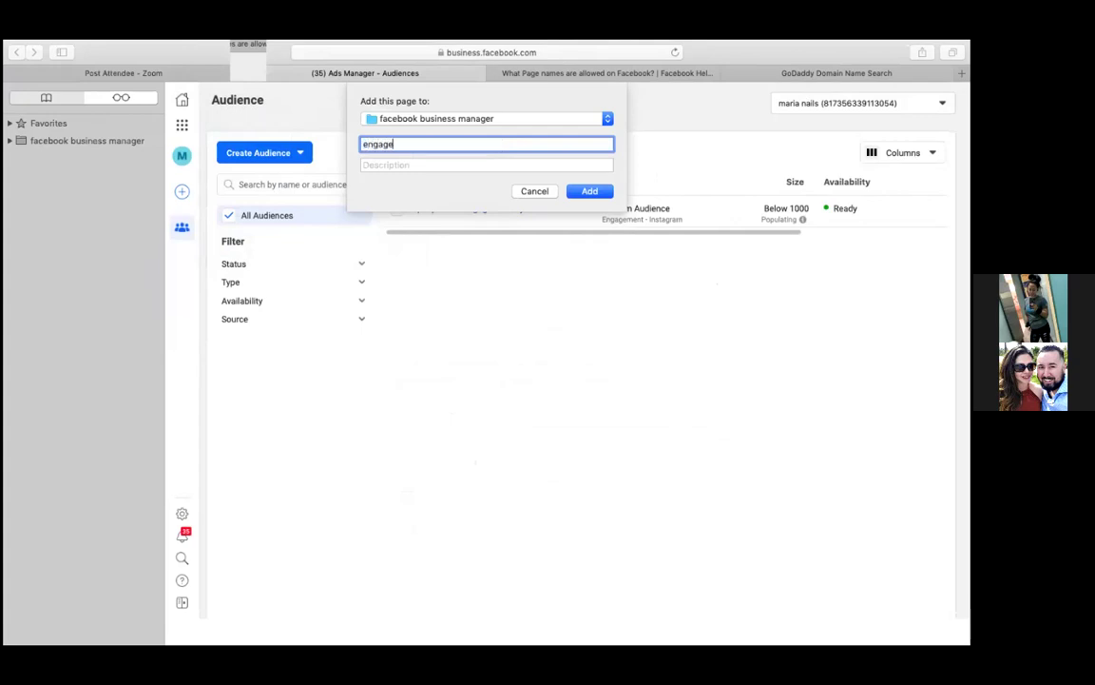
text( audiance)
key(BackSpace)
key(BackSpace)
key(BackSpace)
key(BackSpace)
key(BackSpace)
key(BackSpace)
key(BackSpace)
key(BackSpace)
key(BackSpace)
key(BackSpace)
key(BackSpace)
key(BackSpace)
key(BackSpace)
key(BackSpace)
key(BackSpace)
text(cu)
key(BackSpace)
text(ostume audiance)
click(581, 191)
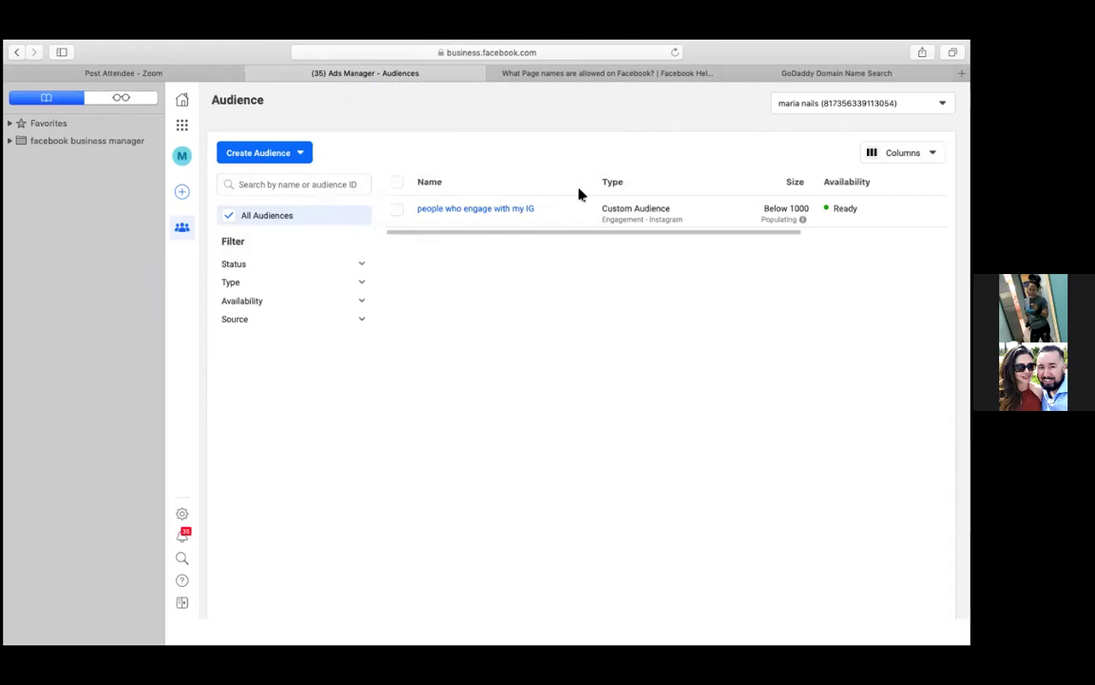
Open the ad account's Payment Settings from Billing and bookmark the page as "billing" in the facebook business manager folder
click(180, 128)
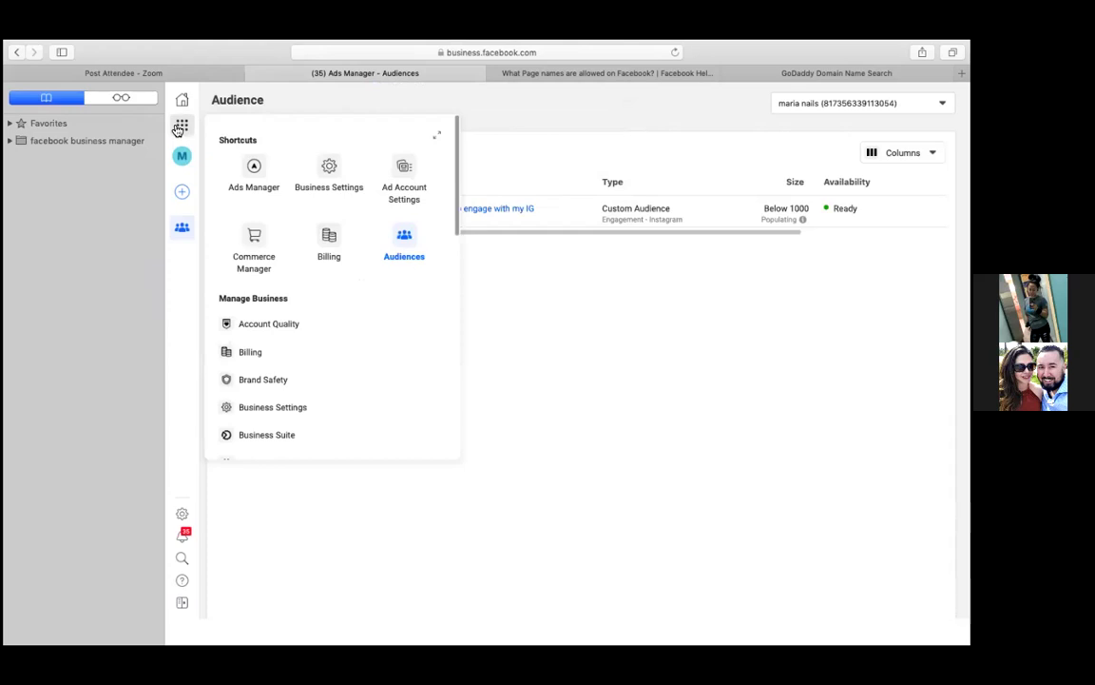
click(259, 351)
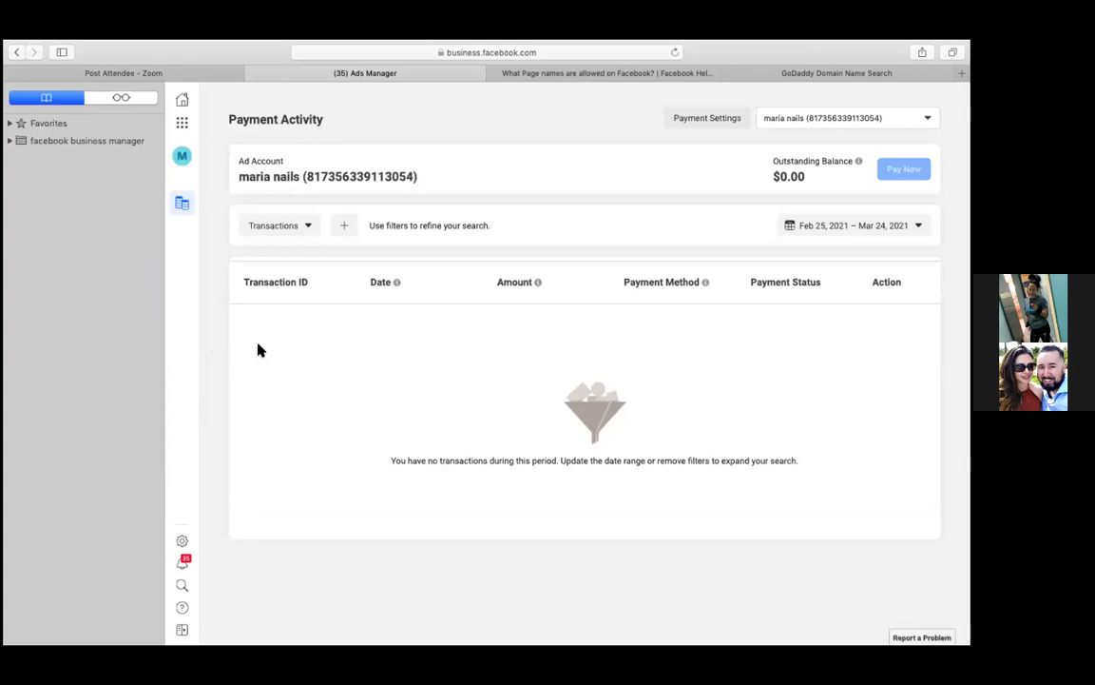
click(680, 117)
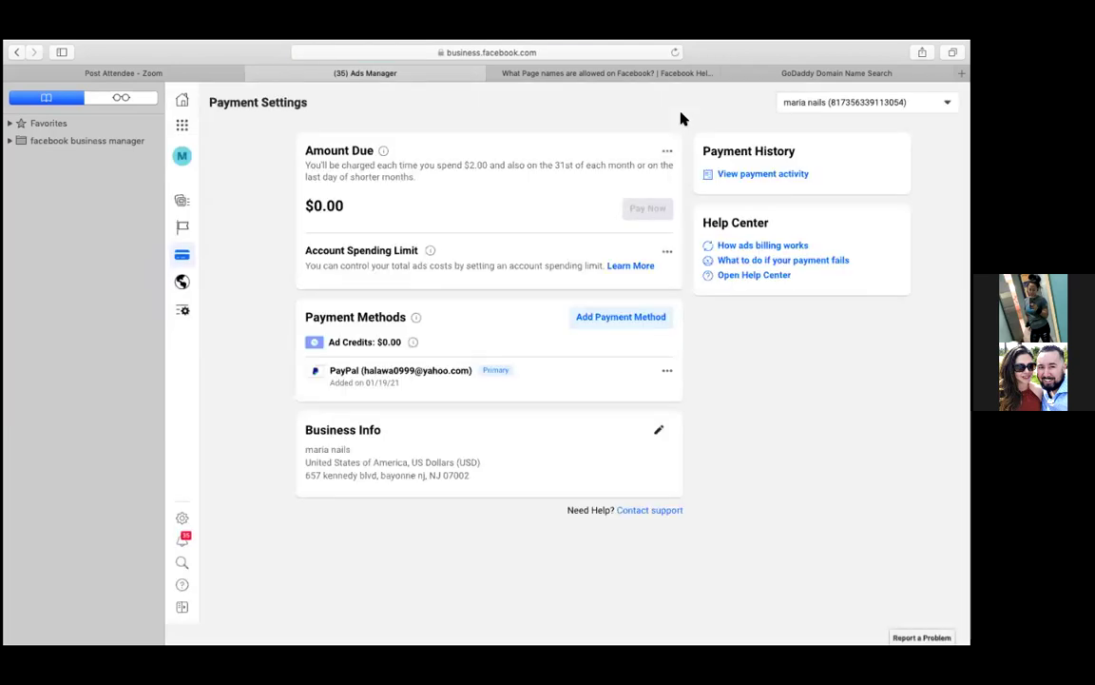
mouse_move(391, 43)
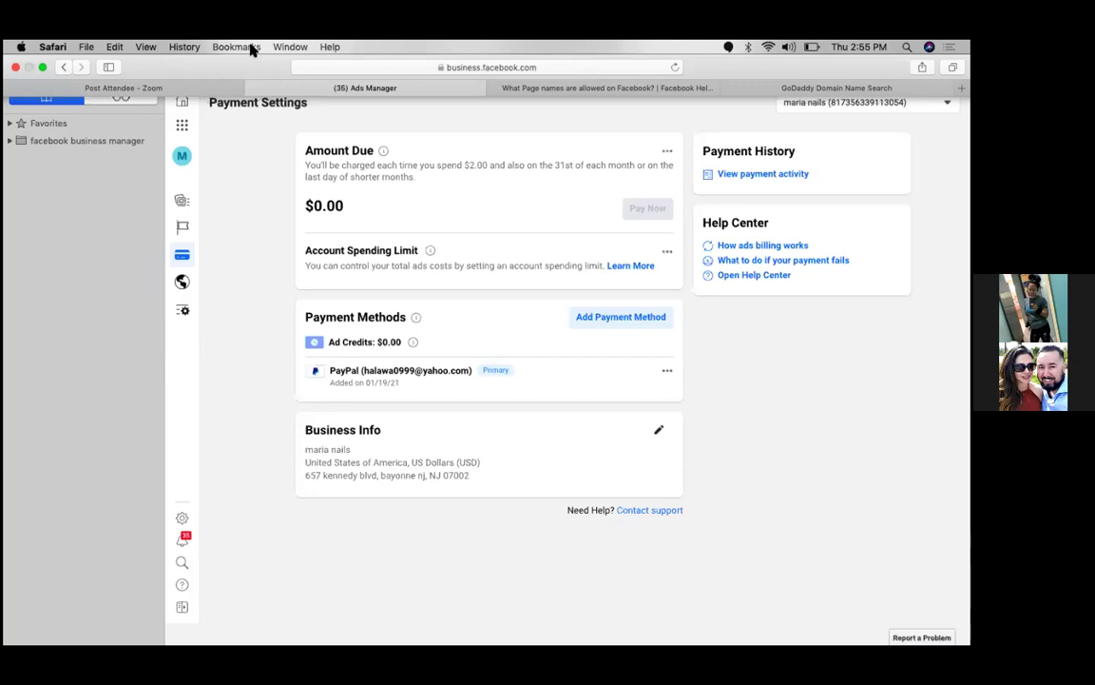
click(252, 47)
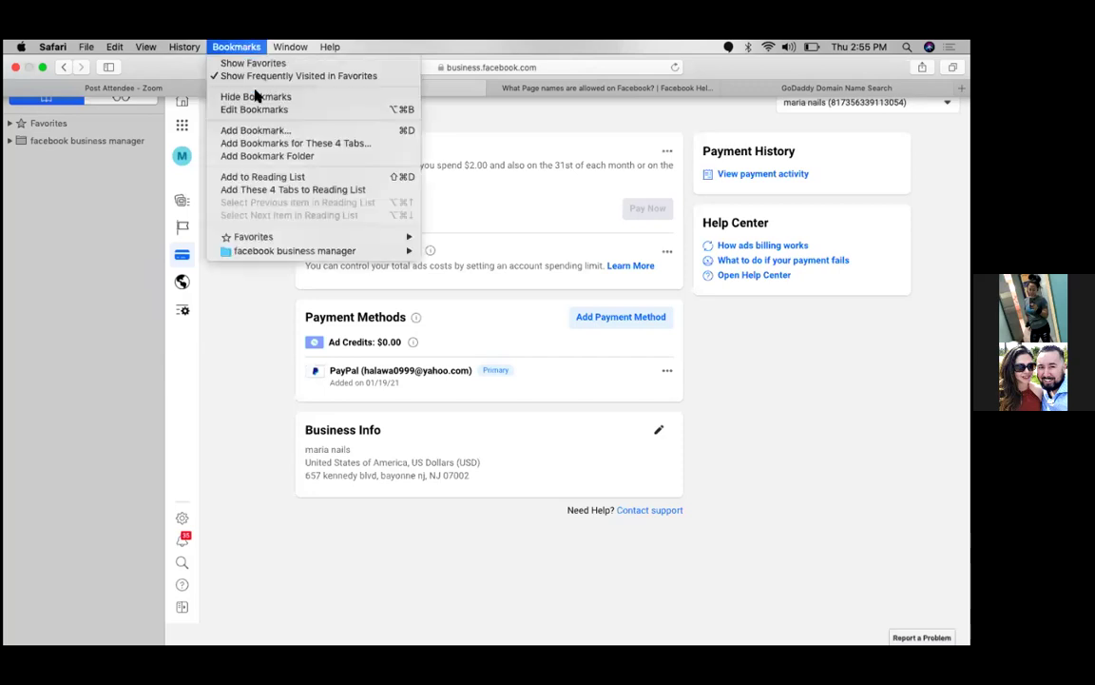
click(271, 130)
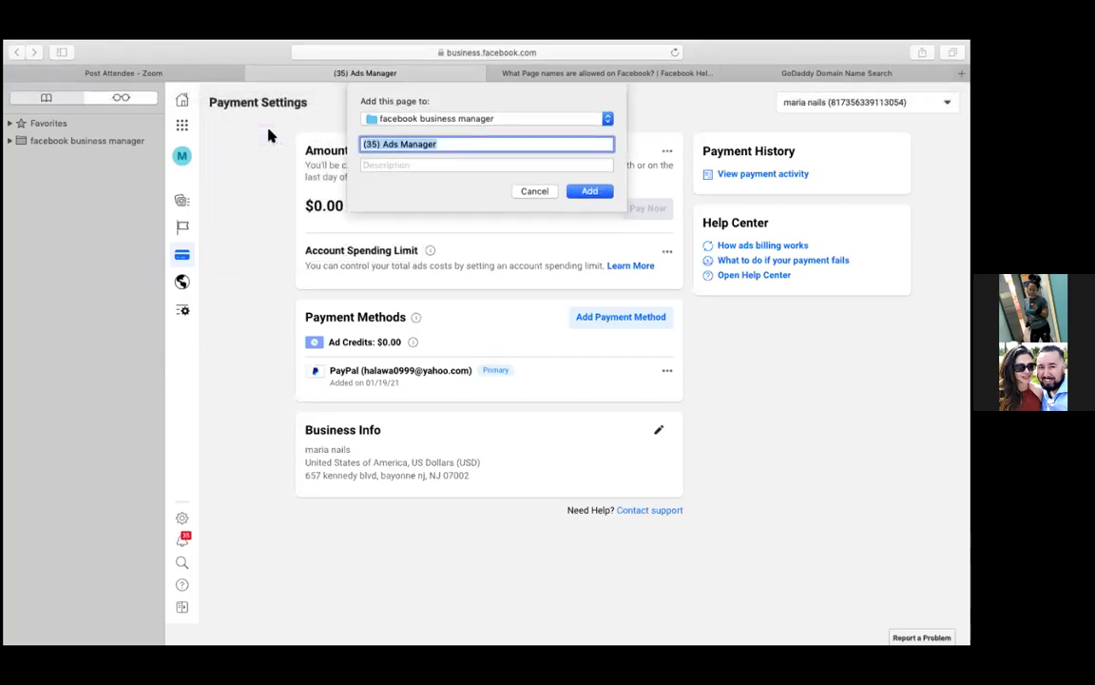
text(billing)
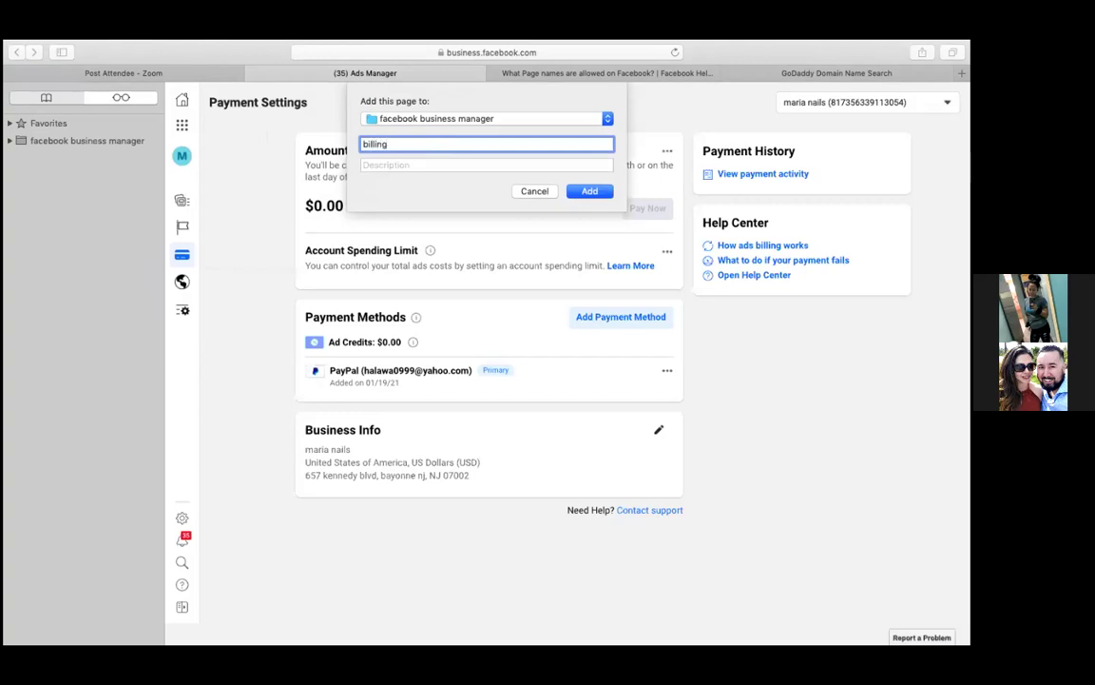
click(593, 191)
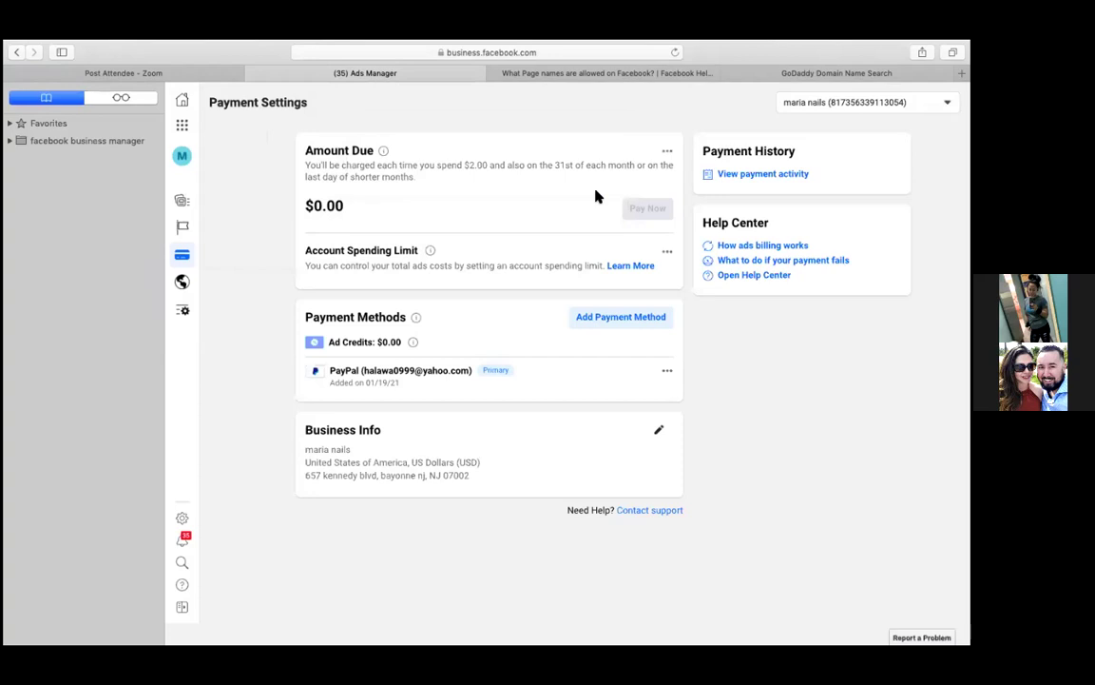
Open Events Manager, dismiss the welcome message and select the business's pixel among the data sources
mouse_move(190, 129)
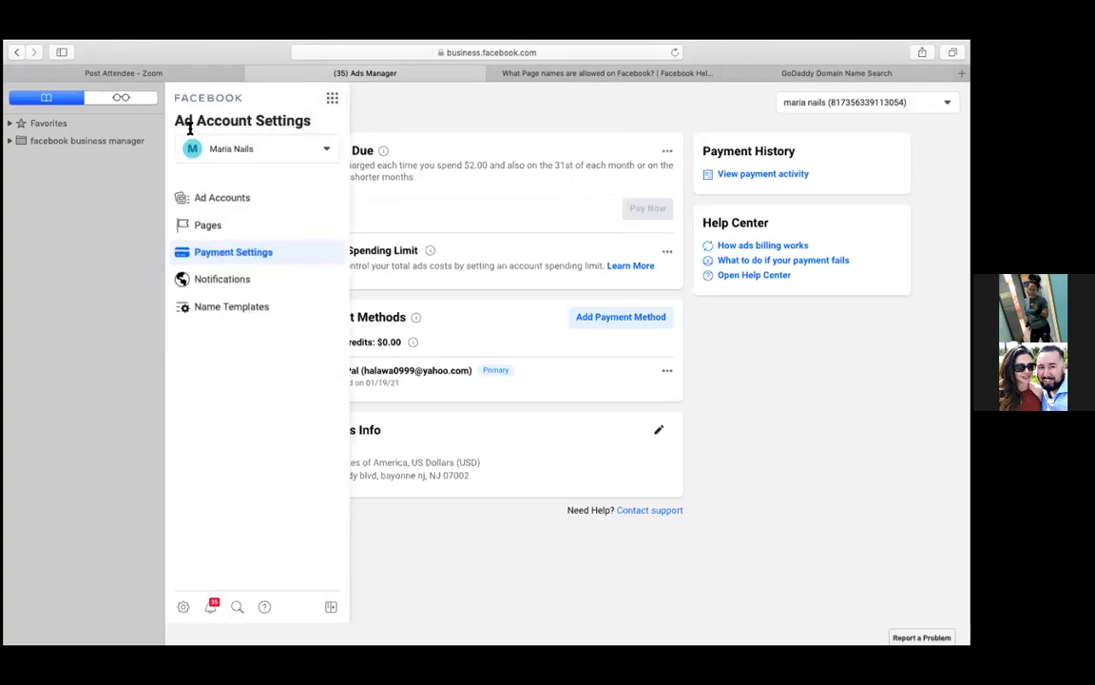
click(331, 99)
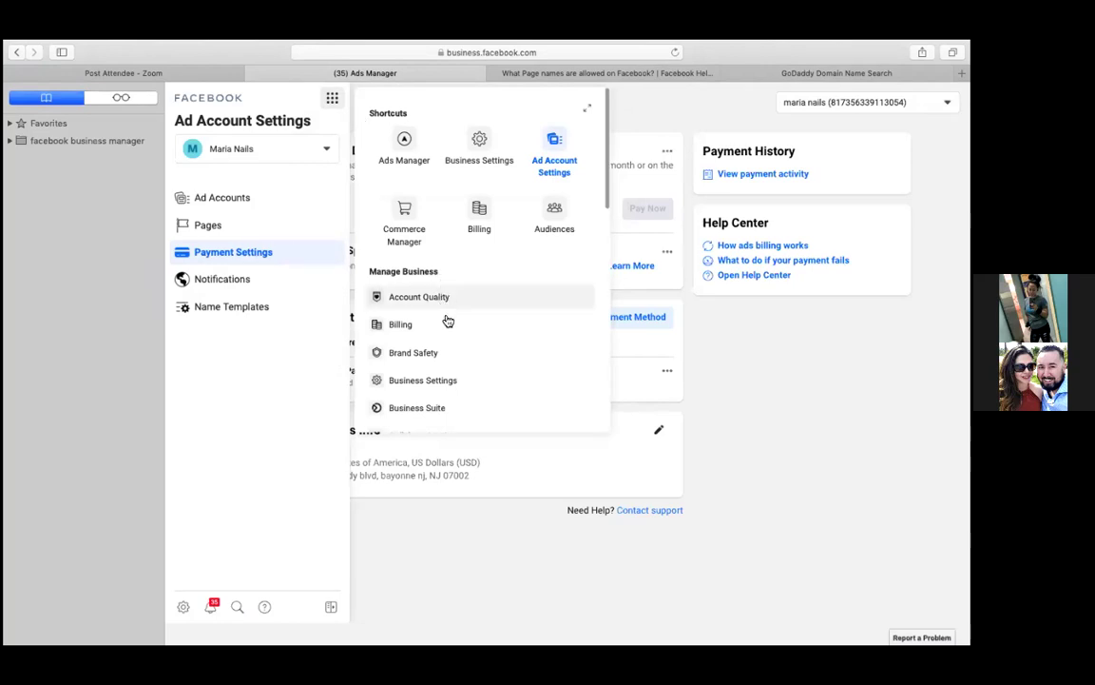
scroll(433, 376, down, 3)
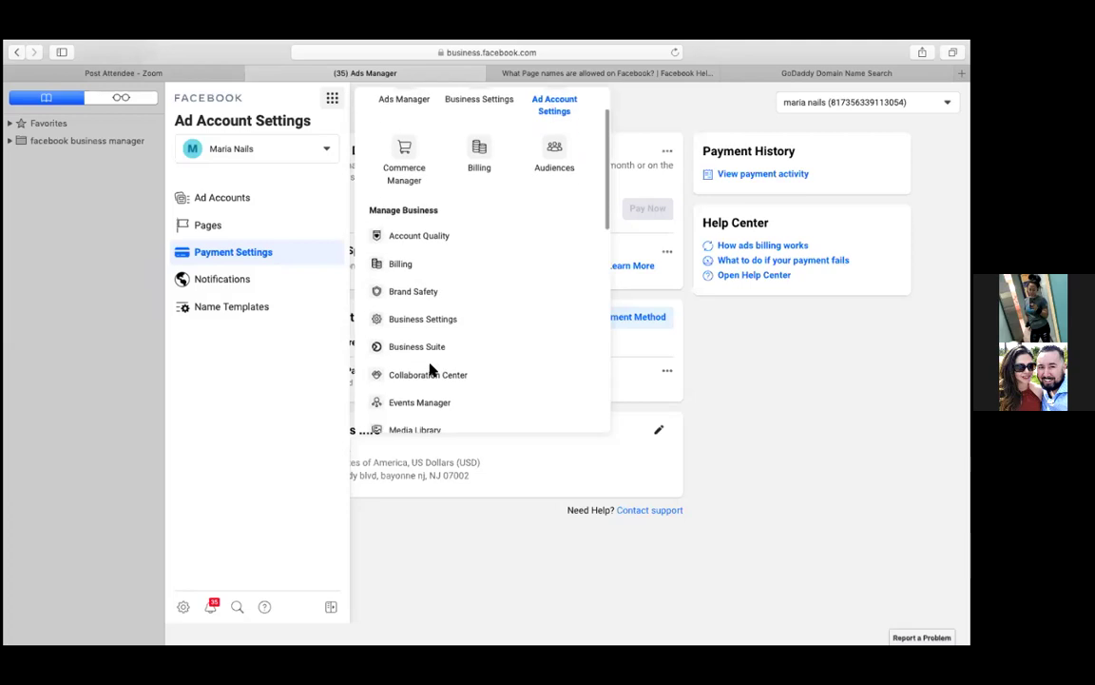
click(437, 343)
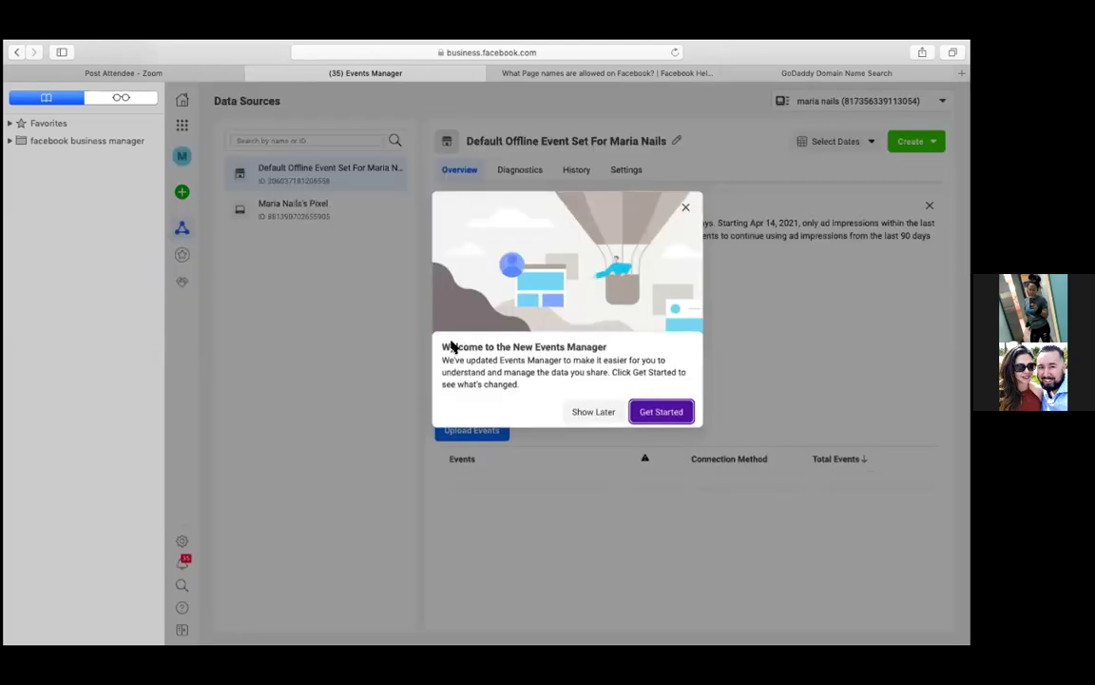
click(685, 208)
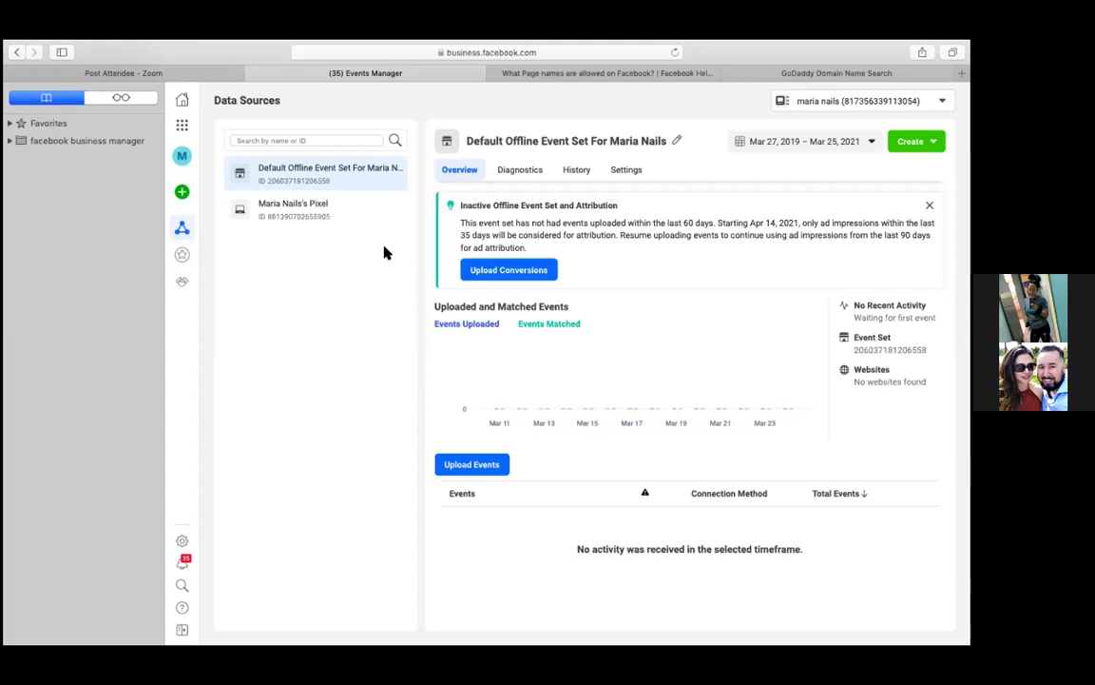
click(307, 217)
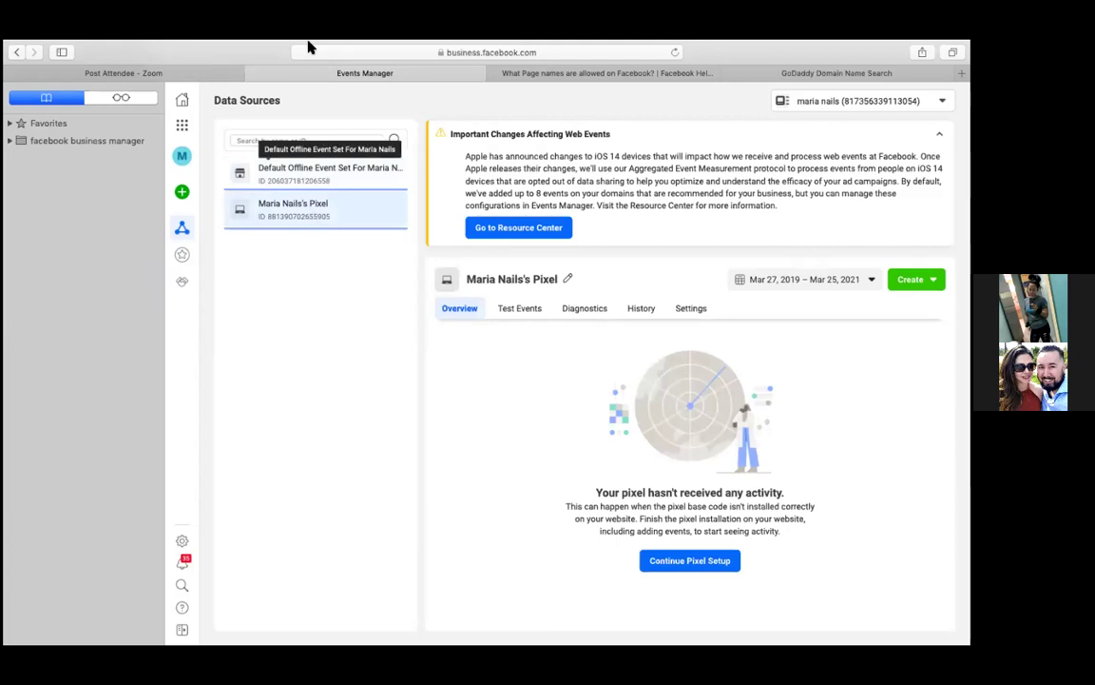
Bookmark the pixel's Events Manager page as "pixel" in the facebook business manager folder
mouse_move(276, 42)
click(234, 50)
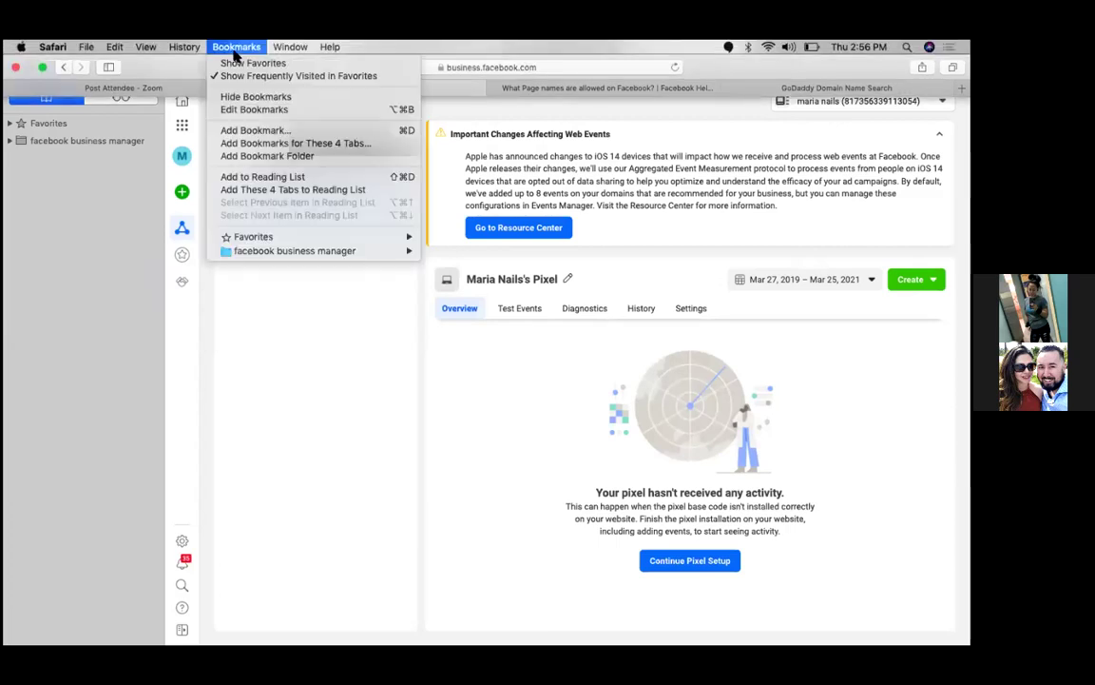
click(283, 130)
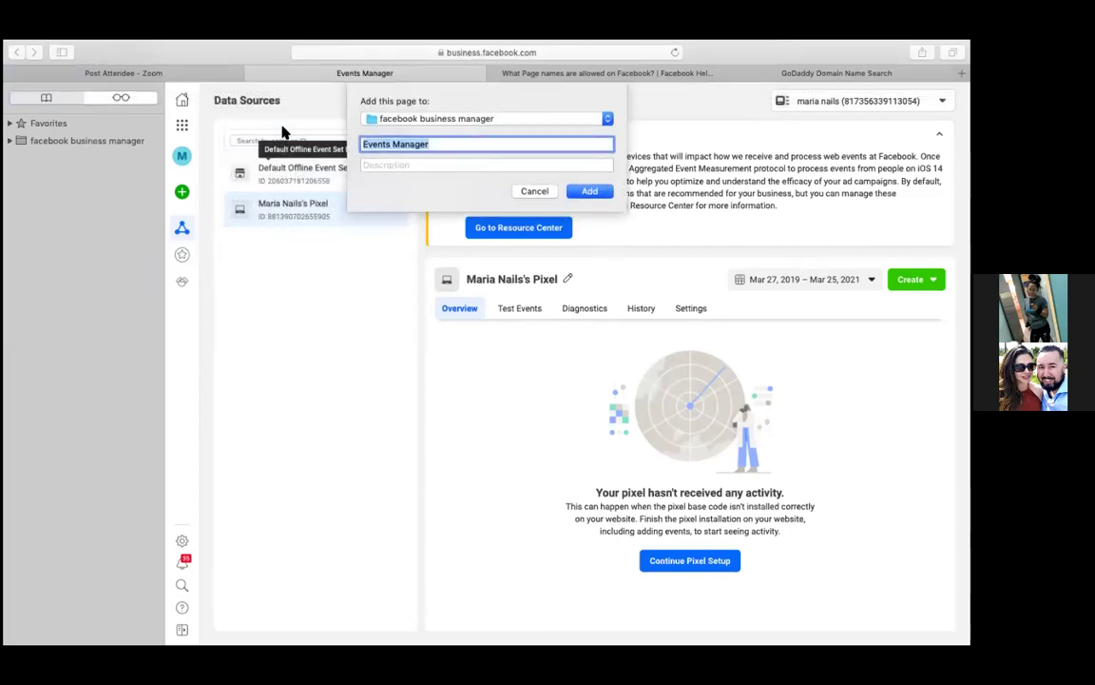
text(pixel)
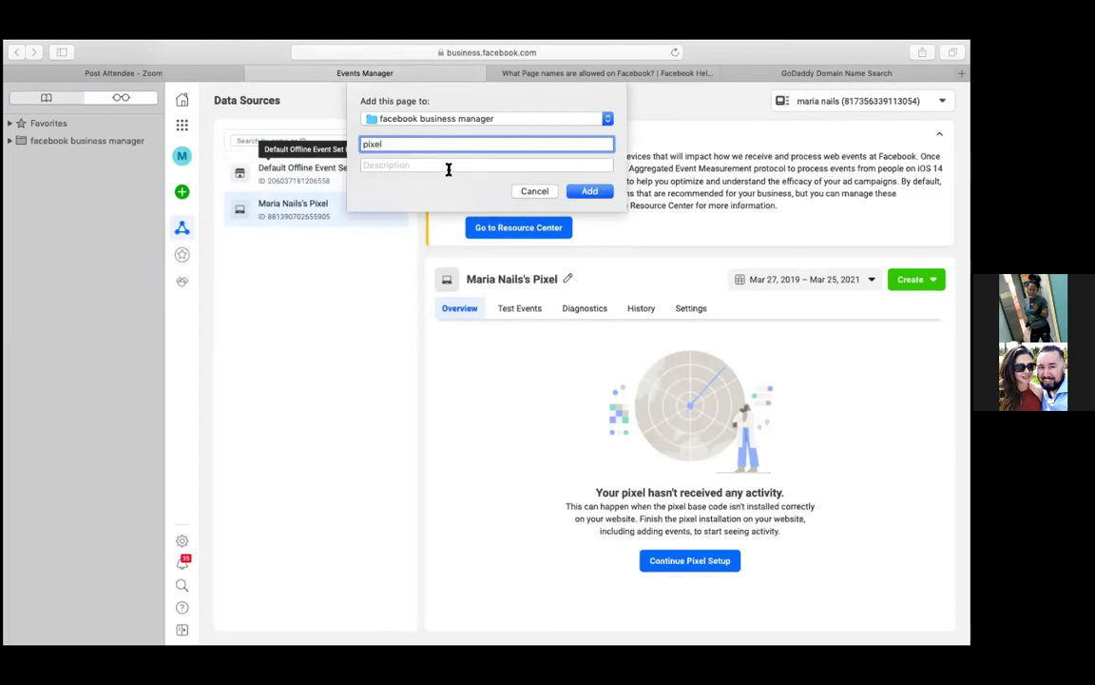
click(575, 194)
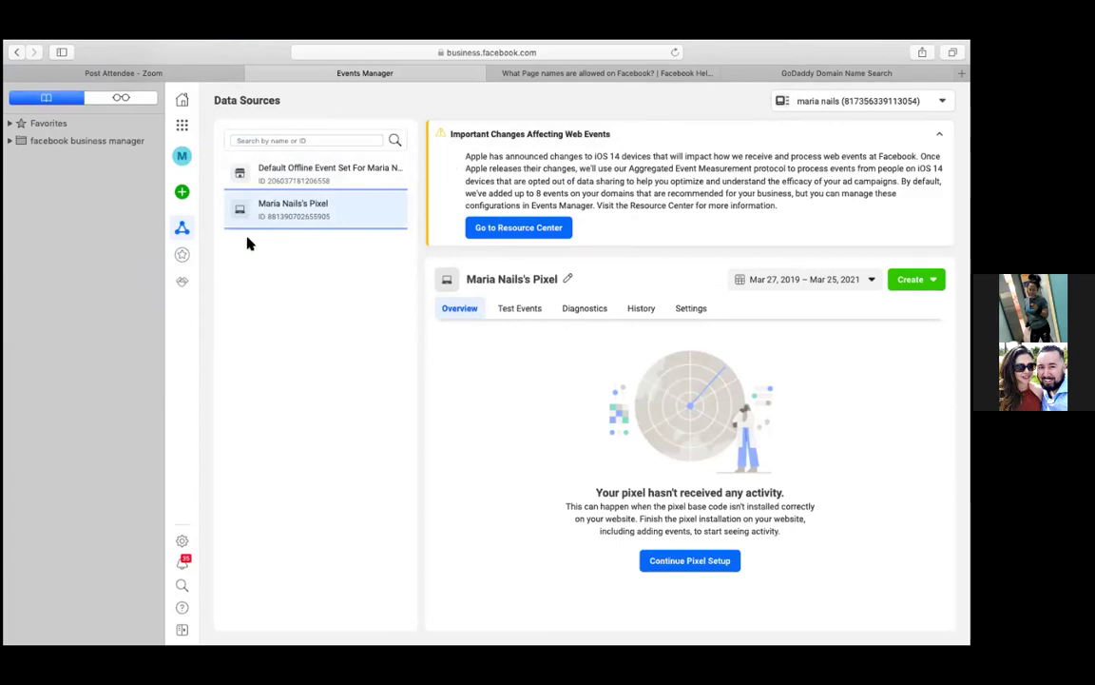
Open the Custom Conversions page in Events Manager
click(182, 229)
mouse_move(181, 229)
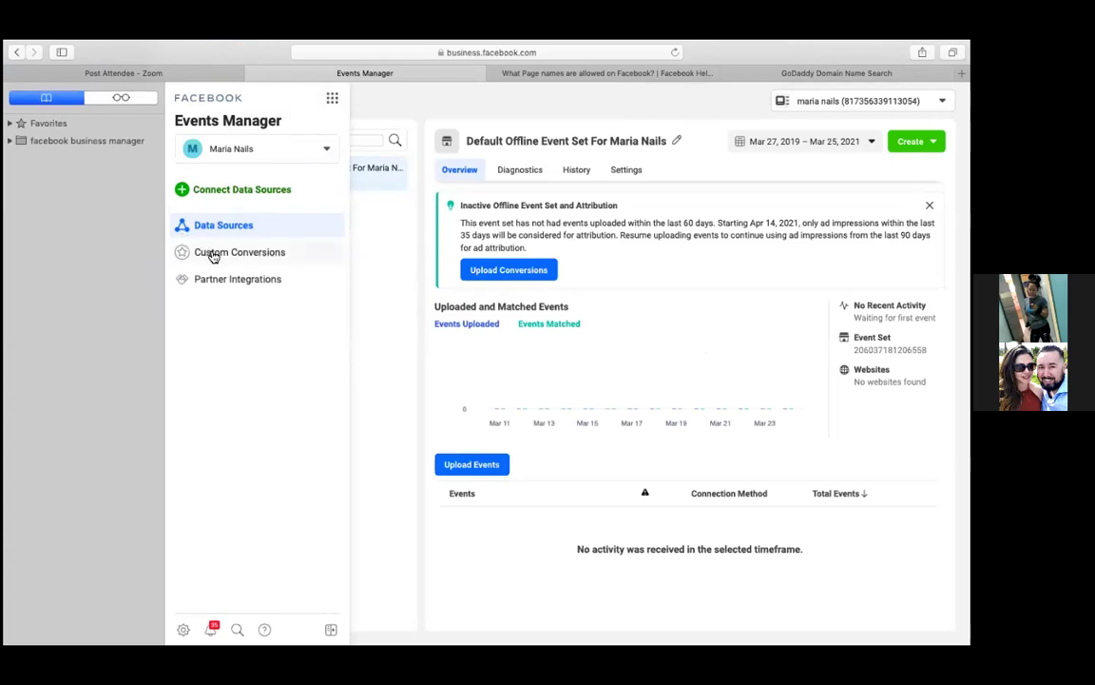
click(212, 254)
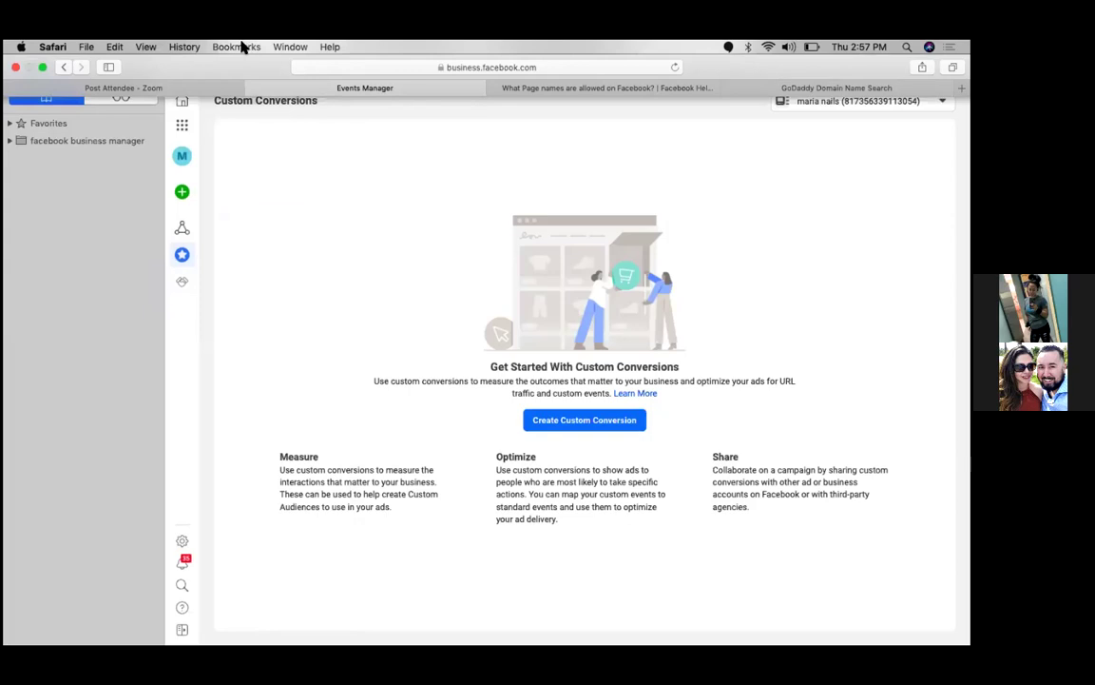
Bookmark the Custom Conversions page as "custome conversion" in the facebook business manager folder
click(229, 50)
click(257, 132)
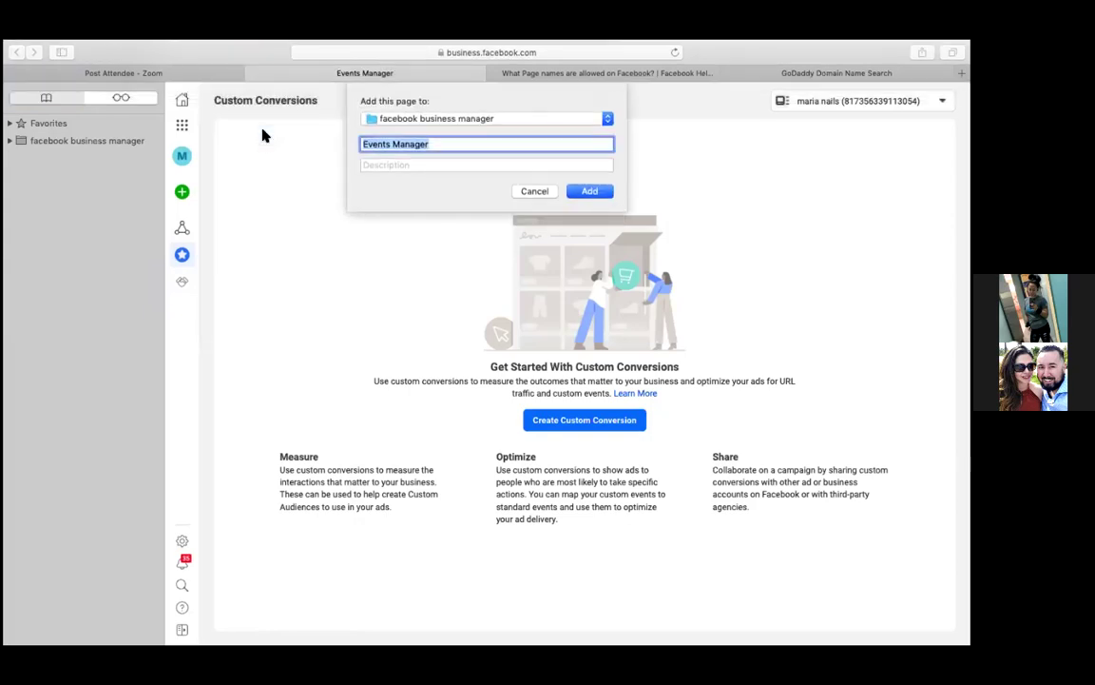
text(c)
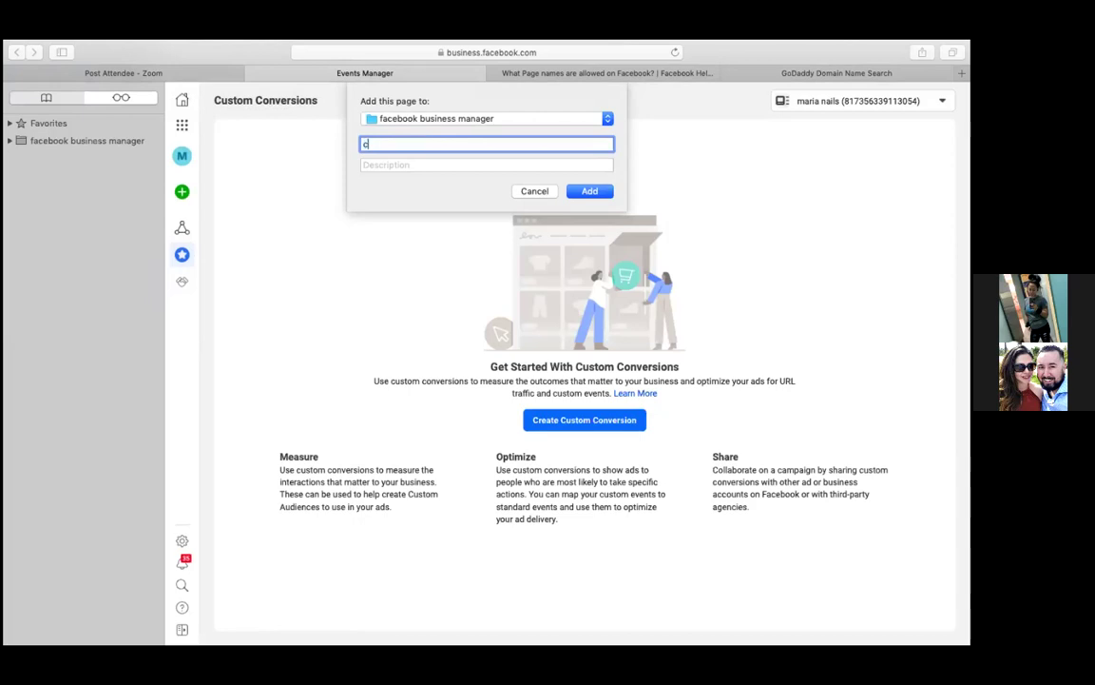
text(ostume covers)
key(BackSpace)
key(BackSpace)
key(BackSpace)
key(BackSpace)
key(BackSpace)
key(BackSpace)
key(BackSpace)
key(BackSpace)
key(BackSpace)
key(BackSpace)
key(BackSpace)
key(BackSpace)
key(BackSpace)
text(ustome conversion)
click(587, 191)
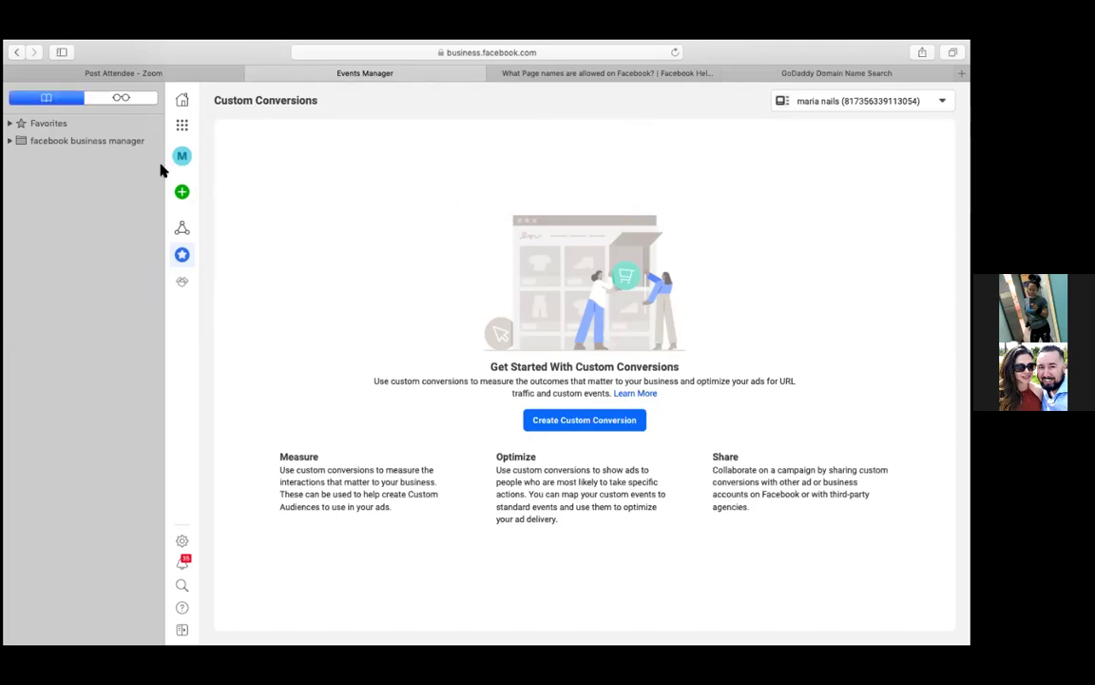
Expand the facebook business manager bookmark folder and bookmark the Social Media Strategy Call booking page there as the consultant's first name plus "calender"
mouse_move(173, 169)
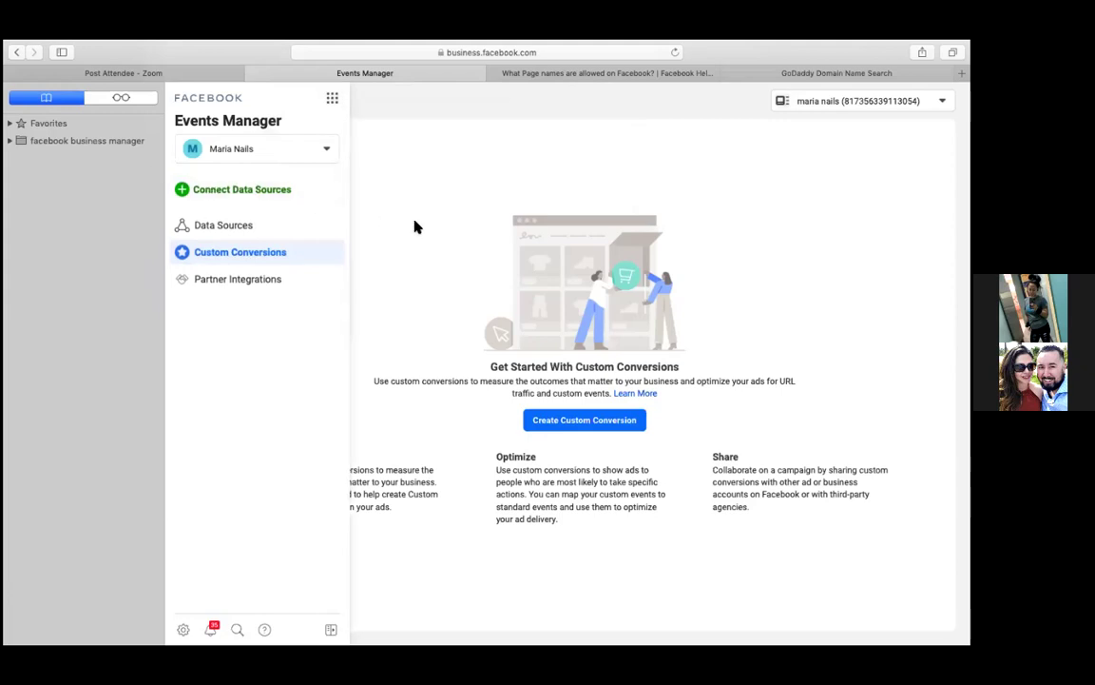
click(54, 142)
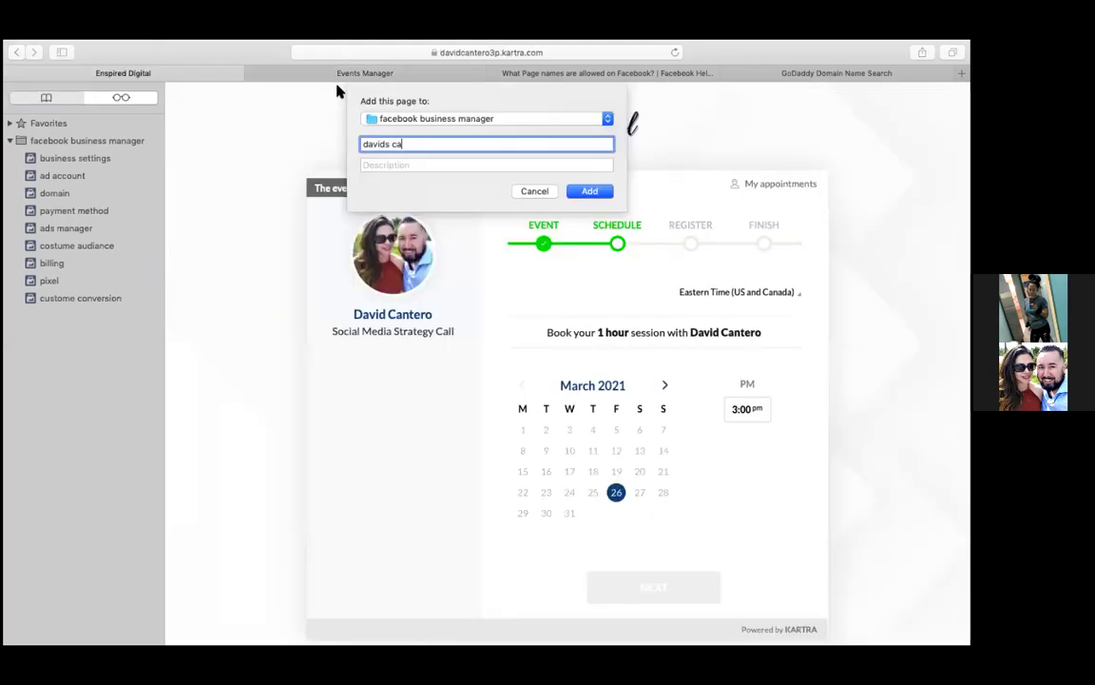
text(lender)
click(588, 190)
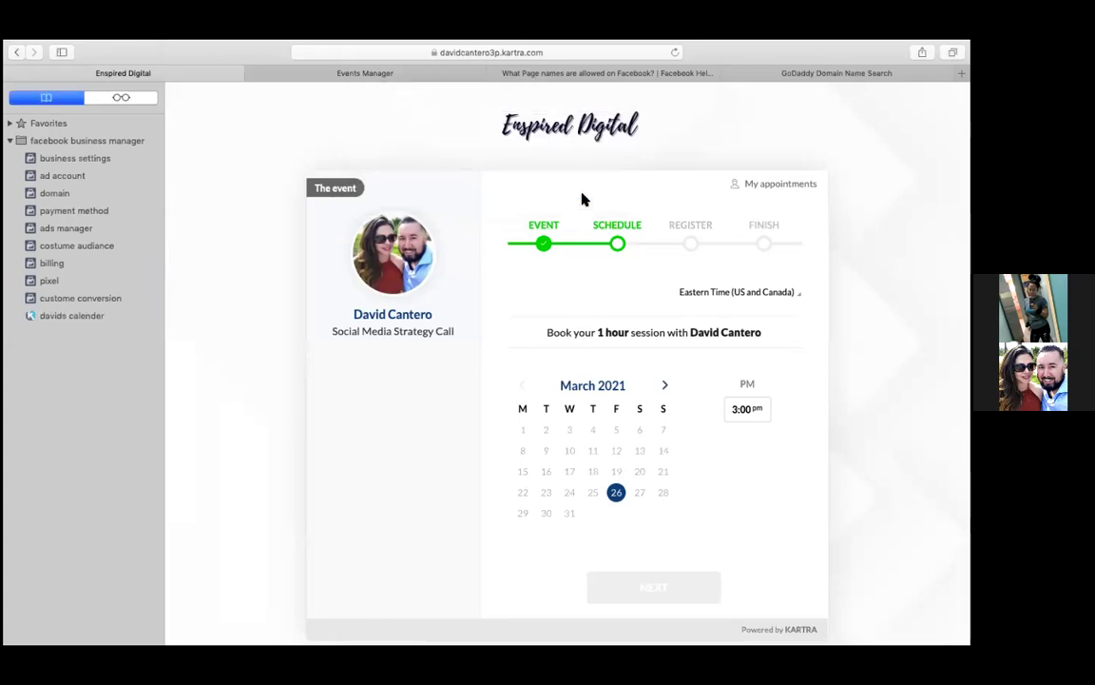